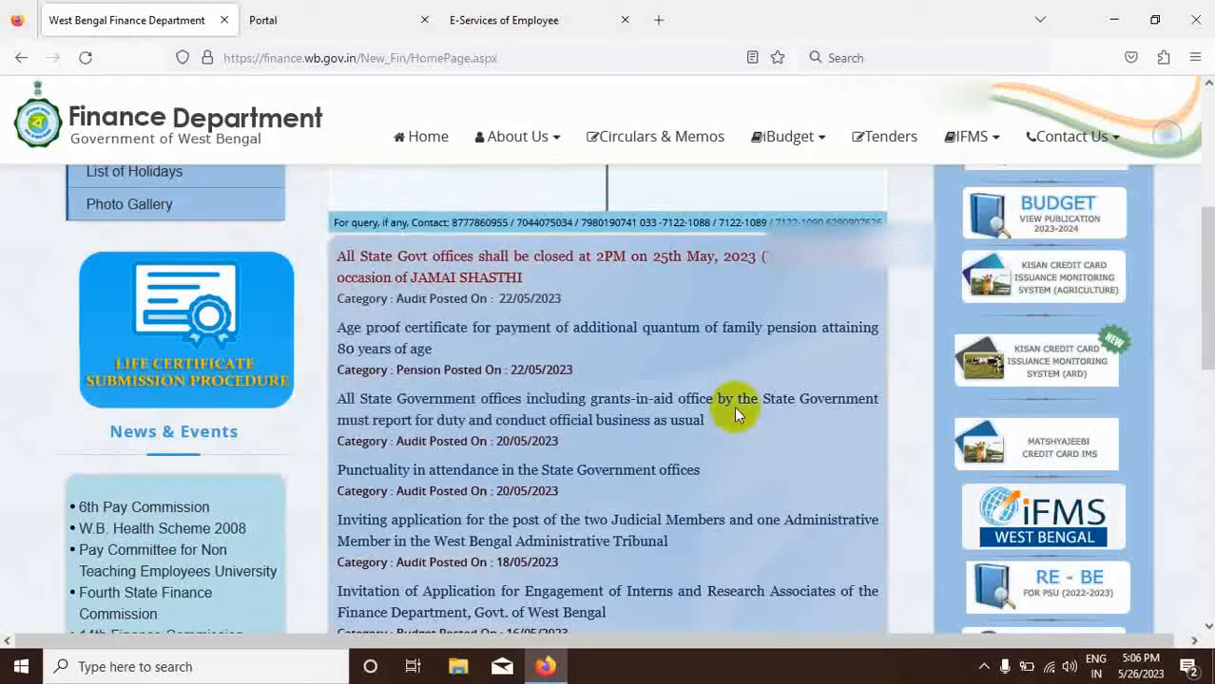
- Open the IFMS West Bengal portal from the Finance Department page and dismiss its relief fund notice
left_click(1057, 521)
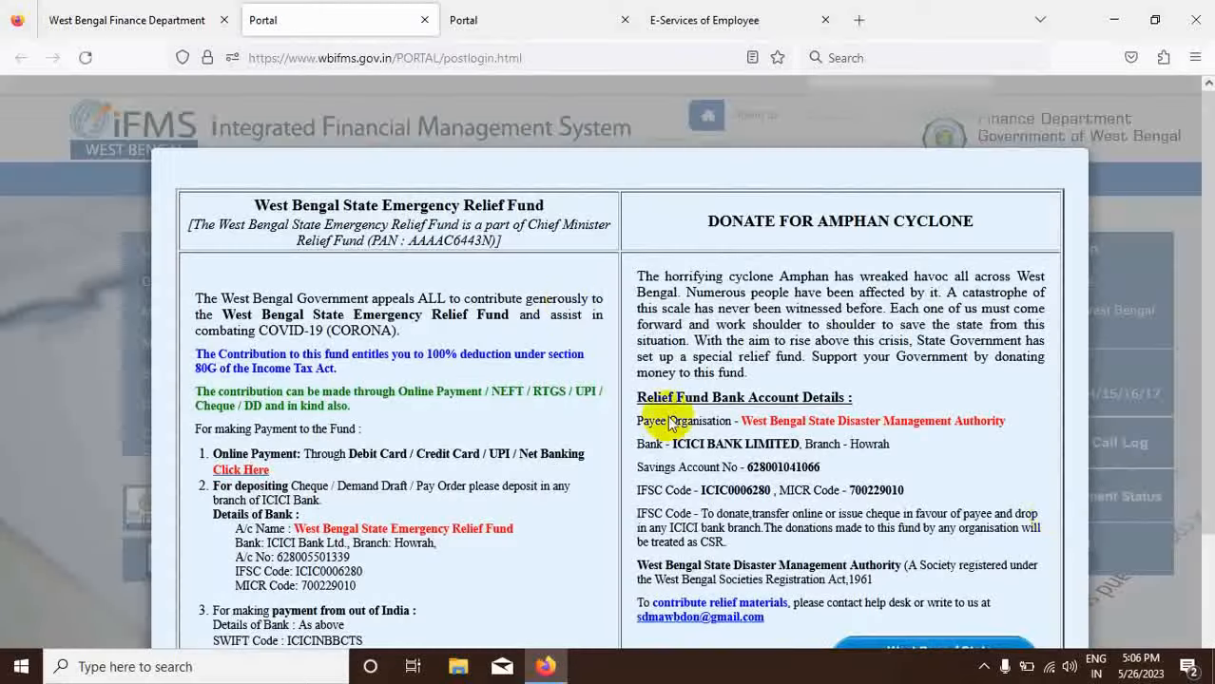
scroll(561, 294, "down", 3)
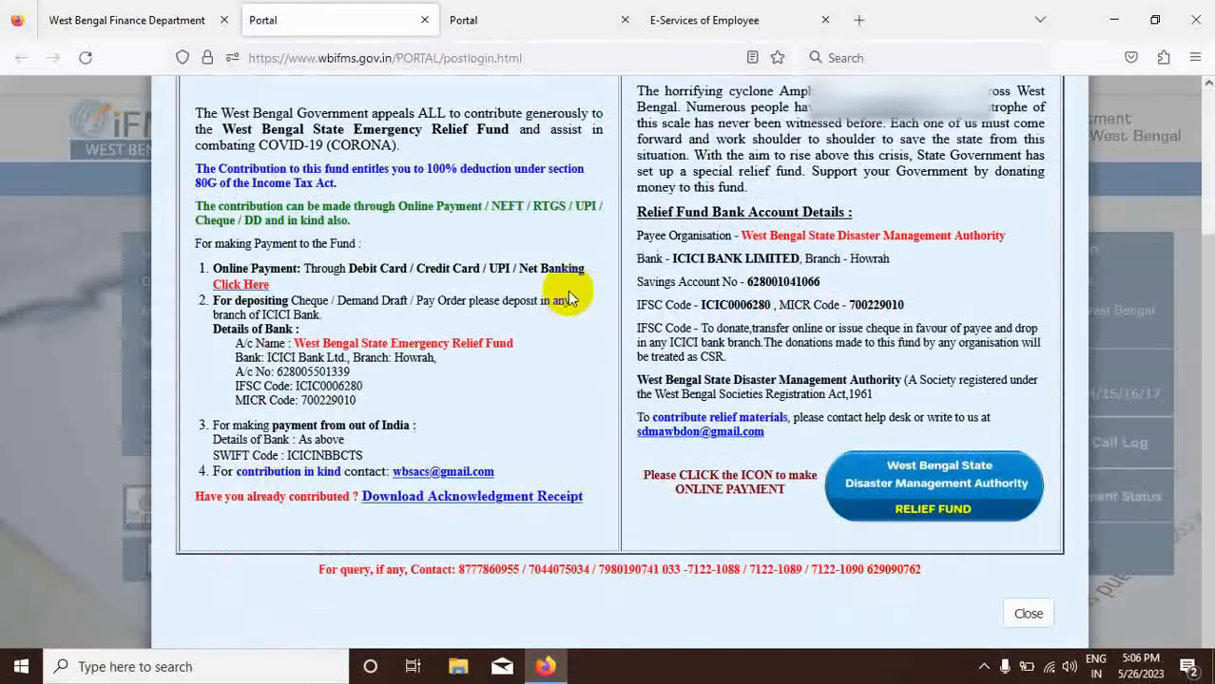
left_click(1029, 614)
- Go to the sign-in for e-Services for Employees on the IFMS portal
scroll(532, 464, "down", 1)
scroll(532, 464, "down", 2)
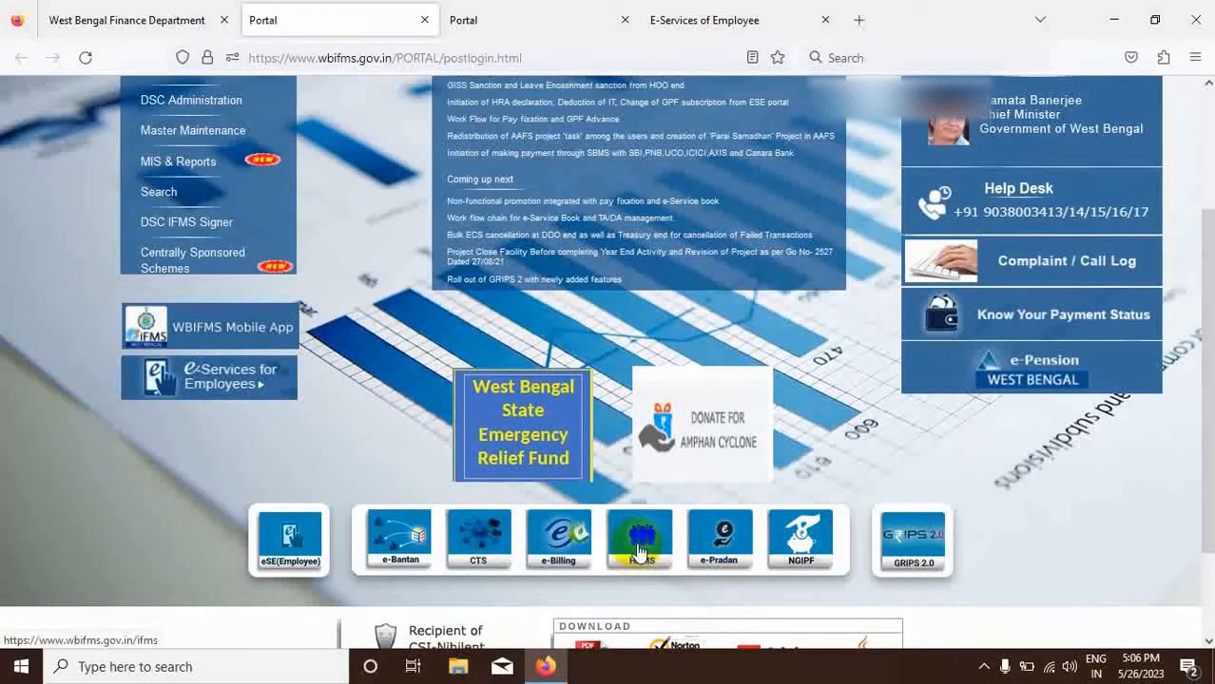
scroll(632, 543, "up", 3)
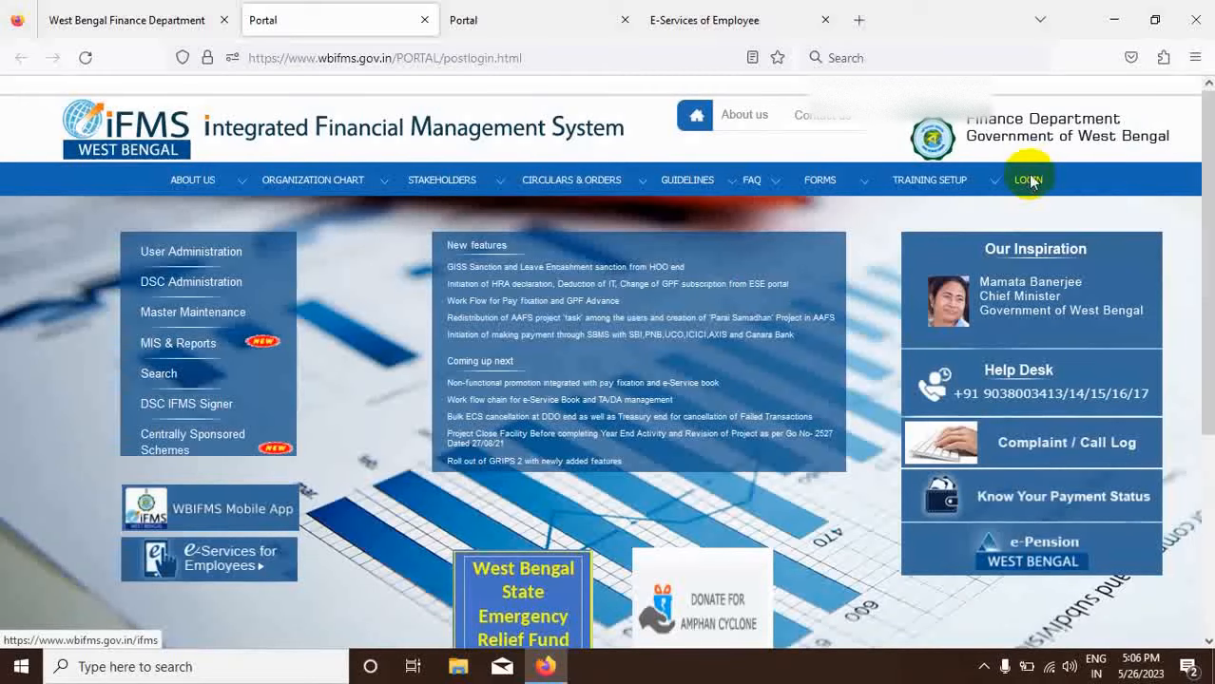
scroll(656, 314, "down", 3)
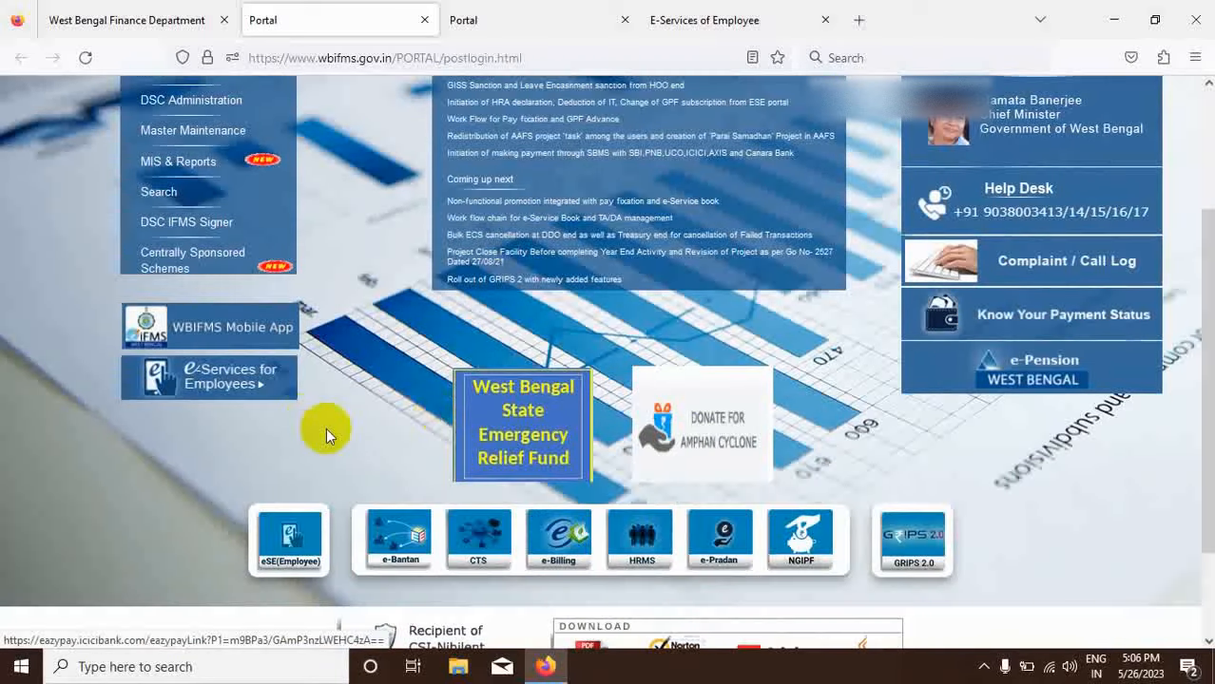
mouse_move(238, 375)
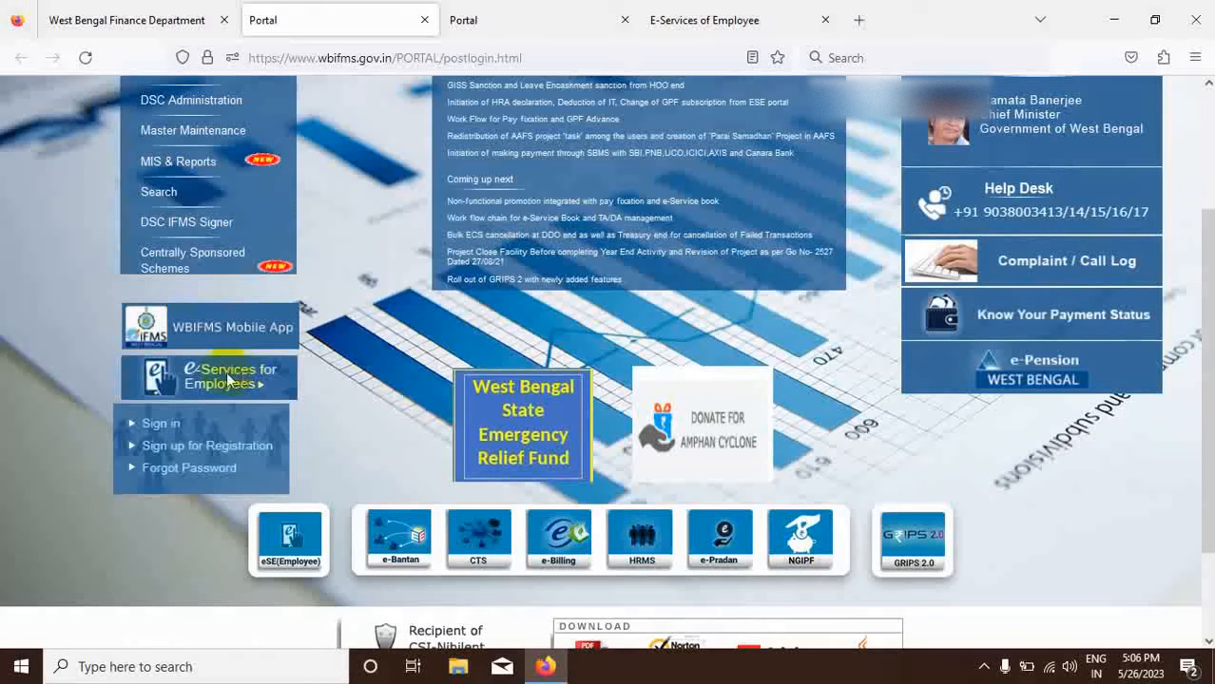
left_click(162, 429)
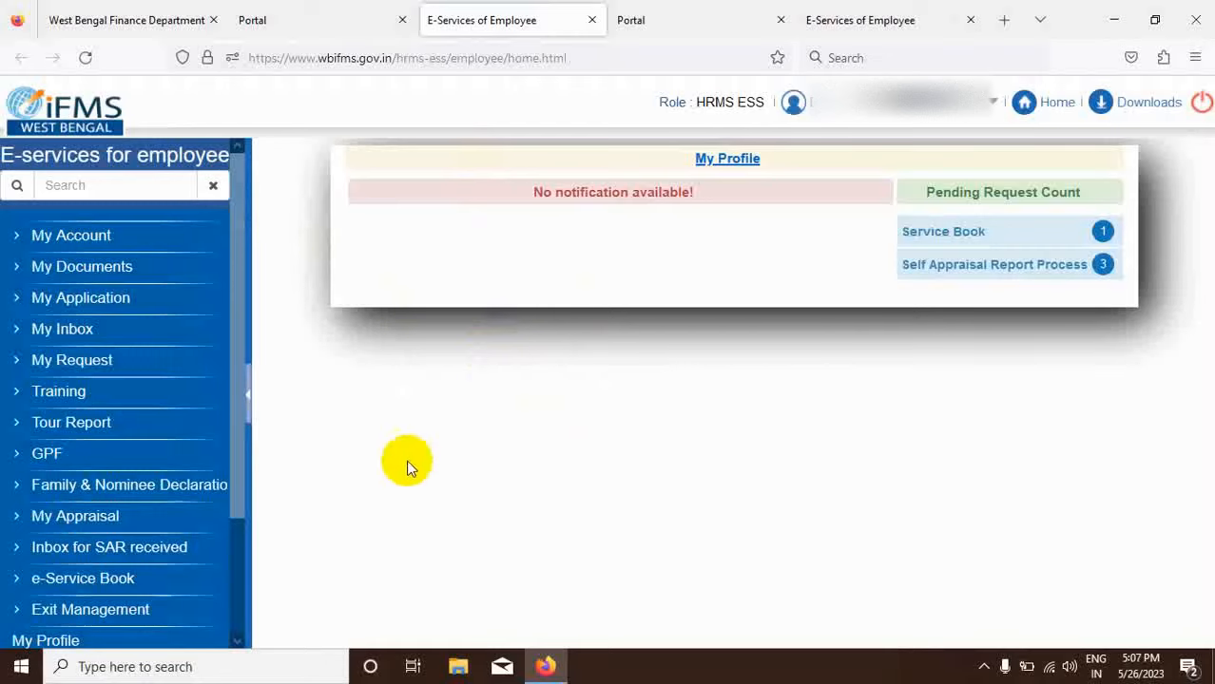
- Look up the appraisal hierarchy details under My Appraisal for the appraisal year 2022-2023
left_click(89, 520)
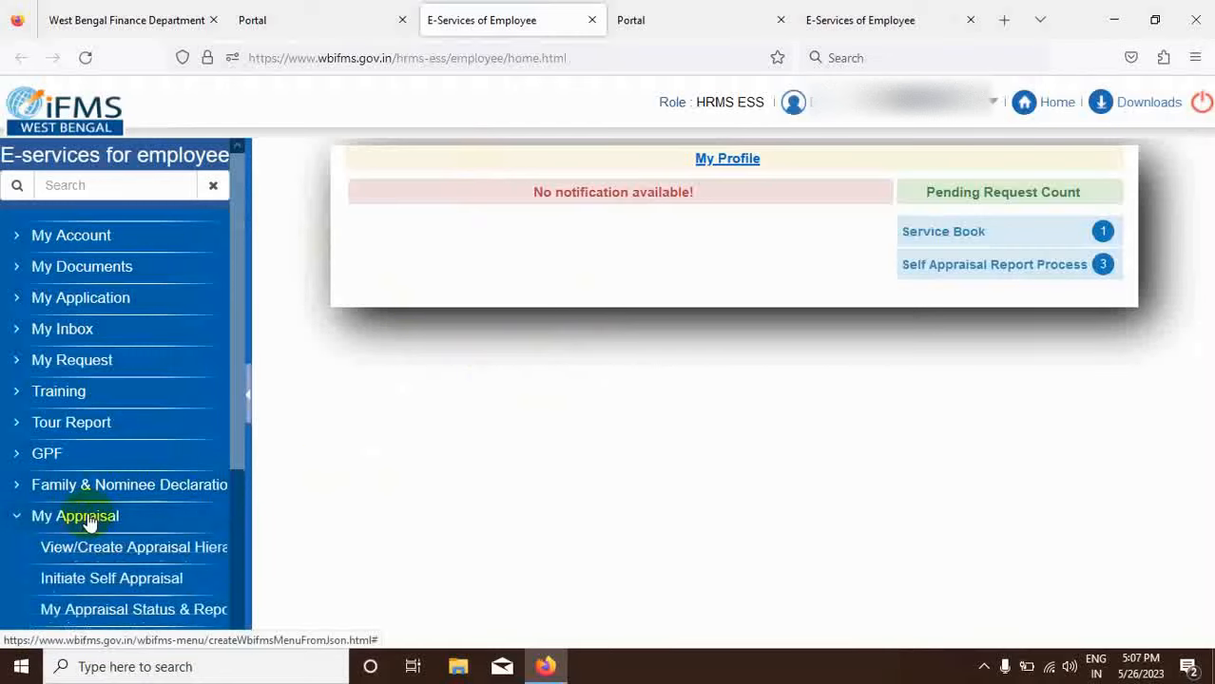
left_click(149, 560)
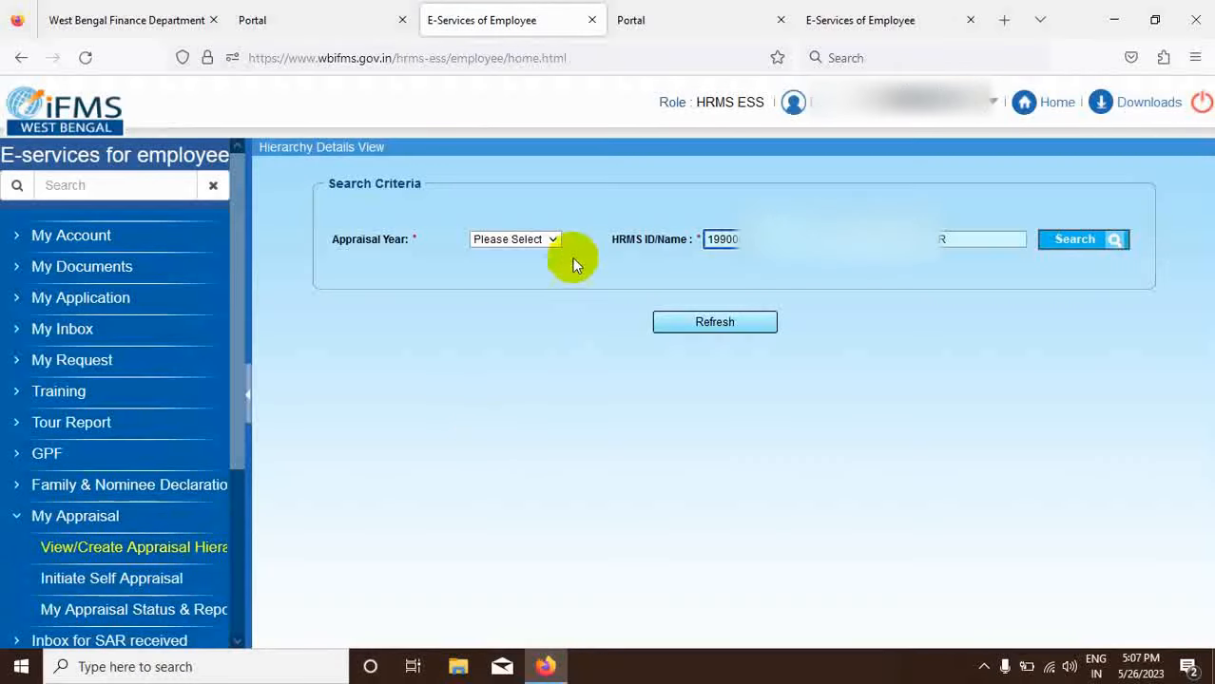
left_click(551, 240)
left_click(514, 385)
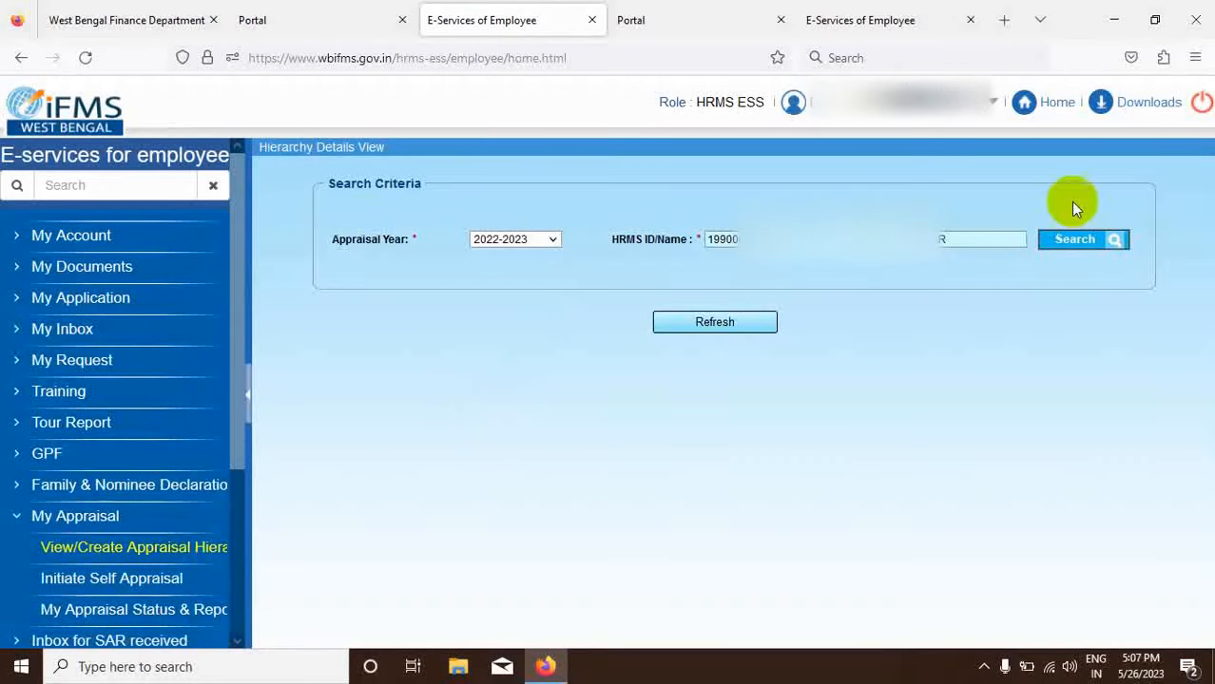
left_click(1068, 240)
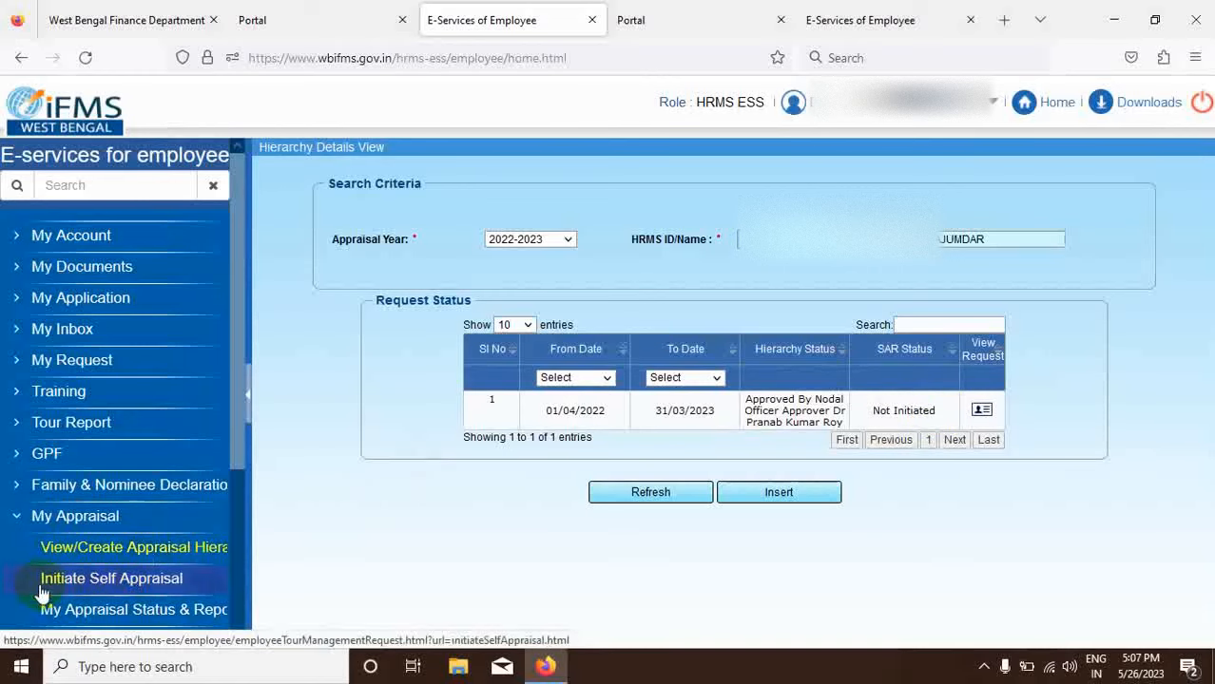
- Find the 2022-2023 record under Initiate Self Appraisal and start the report for the period 01/04/2022 to 31/03/2023
left_click(133, 587)
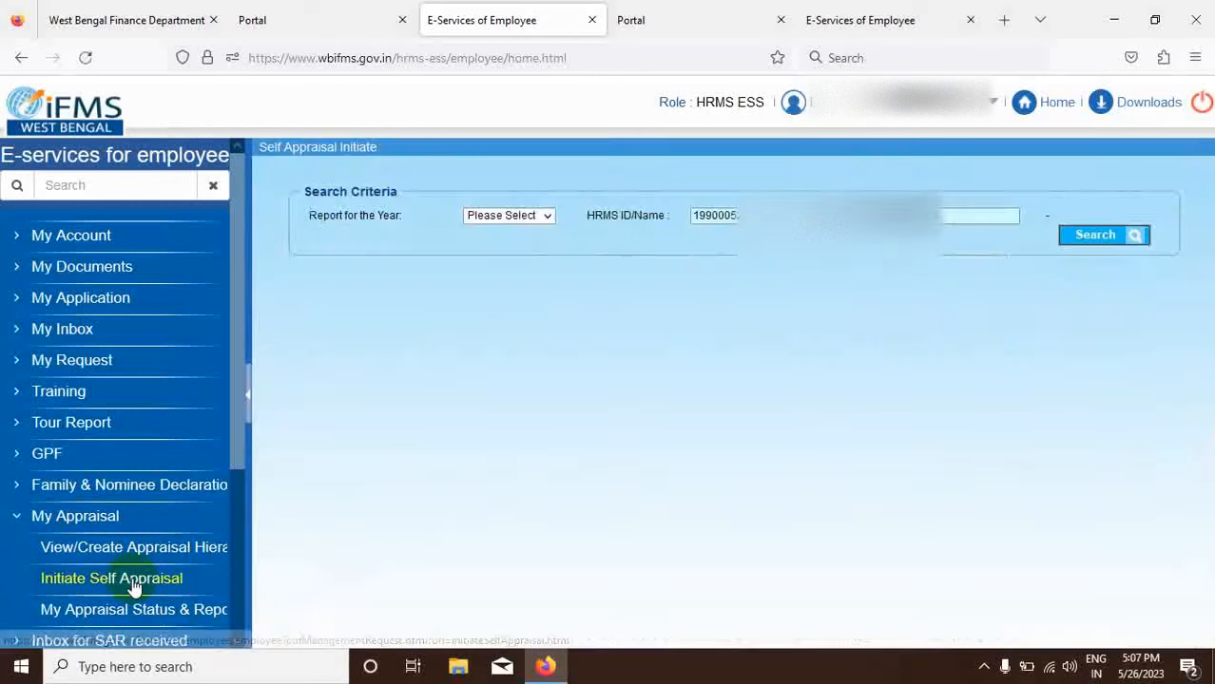
left_click(551, 217)
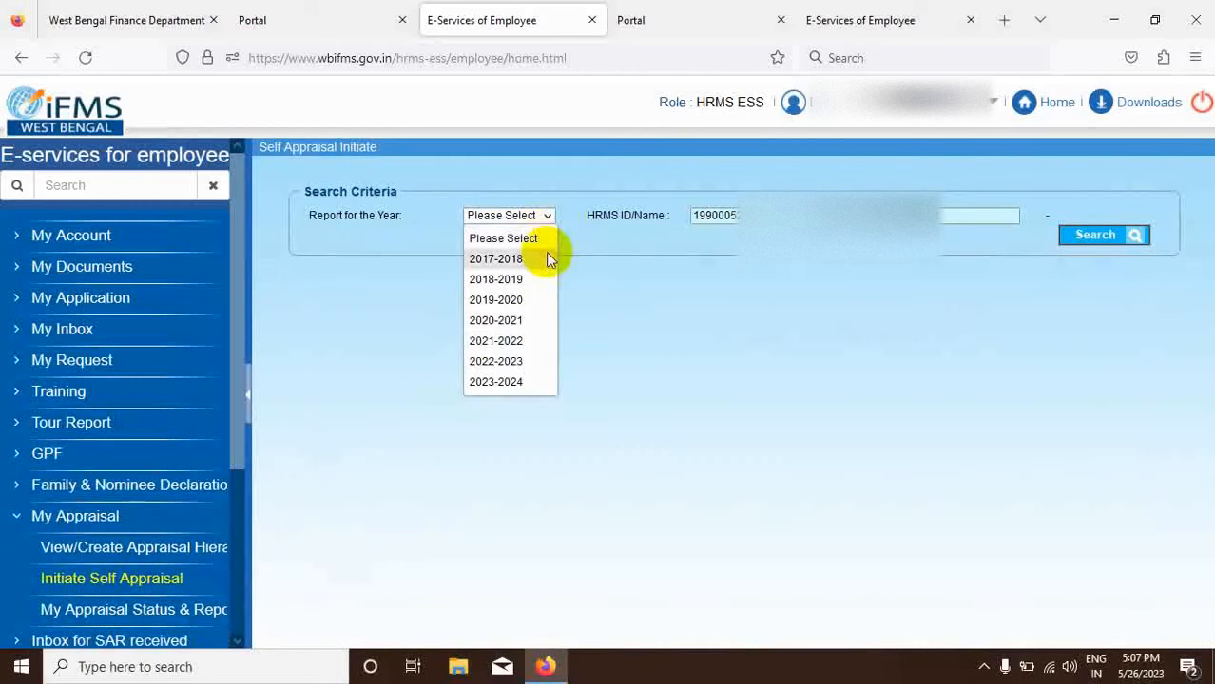
left_click(481, 359)
left_click(1088, 235)
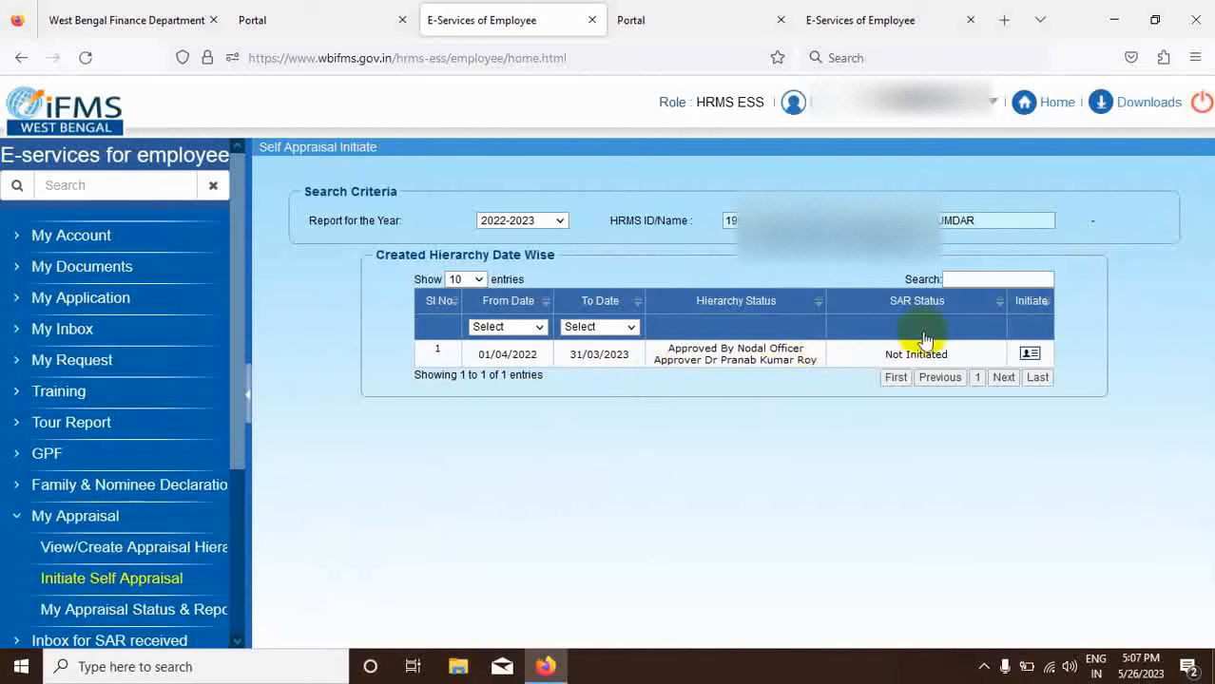
left_click(1030, 357)
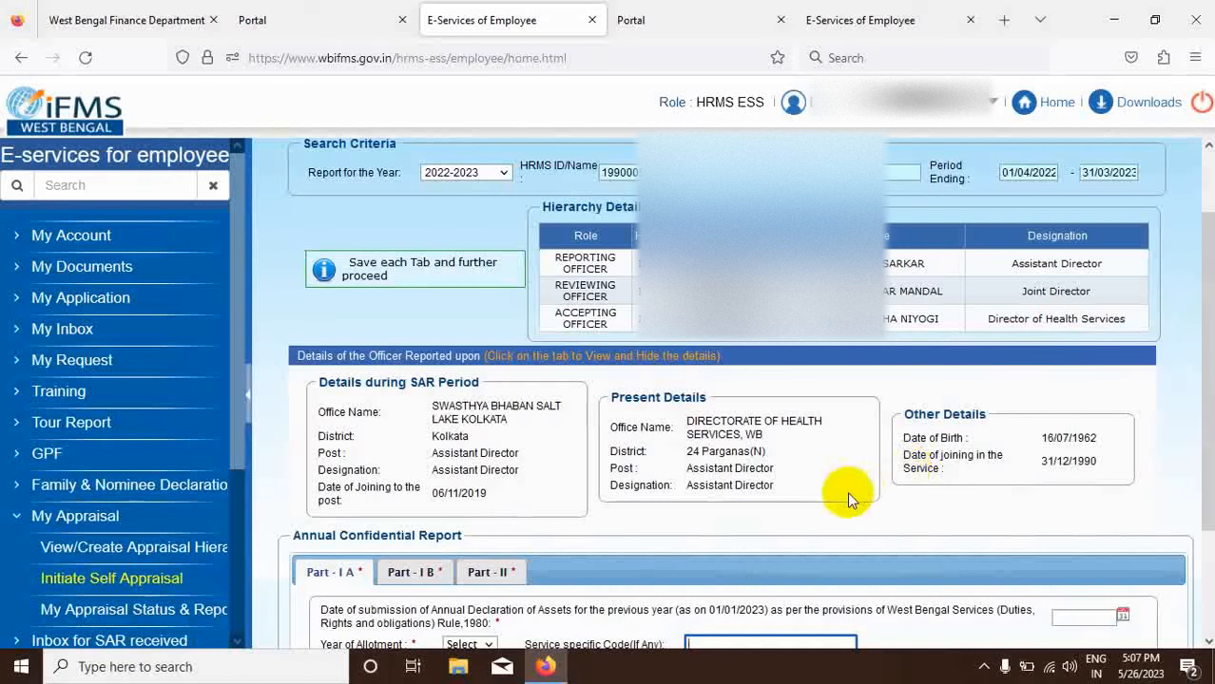
- Set the submission date of the Annual Declaration of Assets in Part - I A to 30/01/2023
scroll(832, 486, "down", 3)
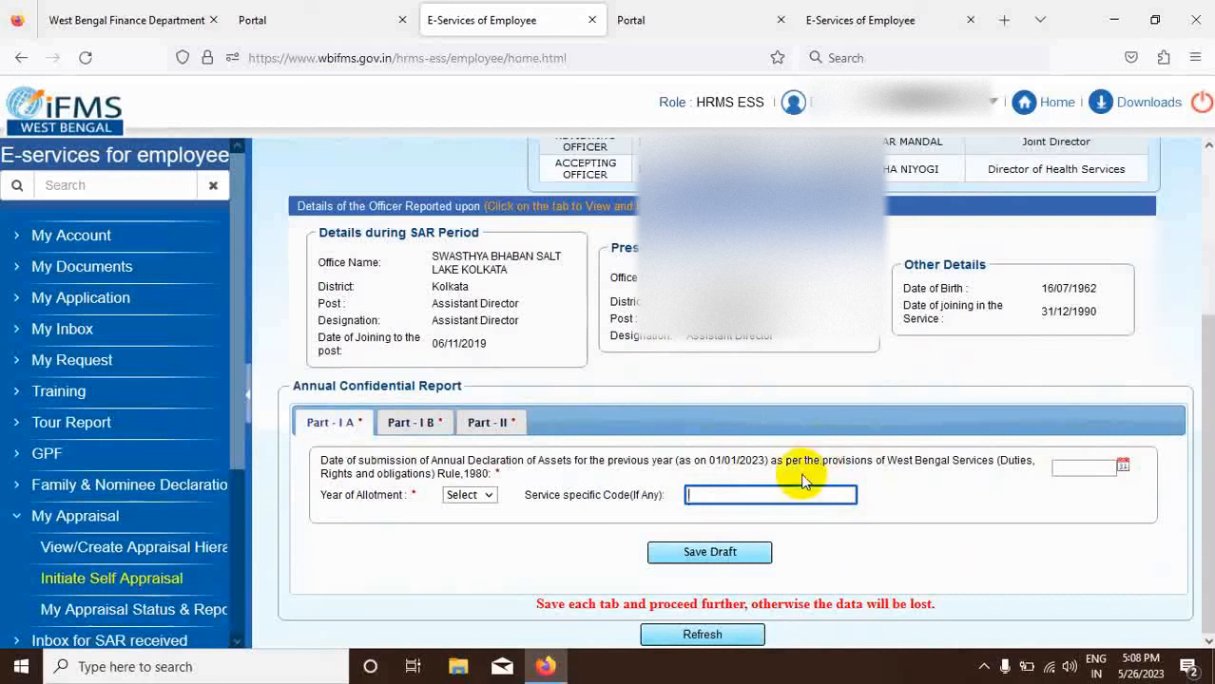
left_click(1122, 465)
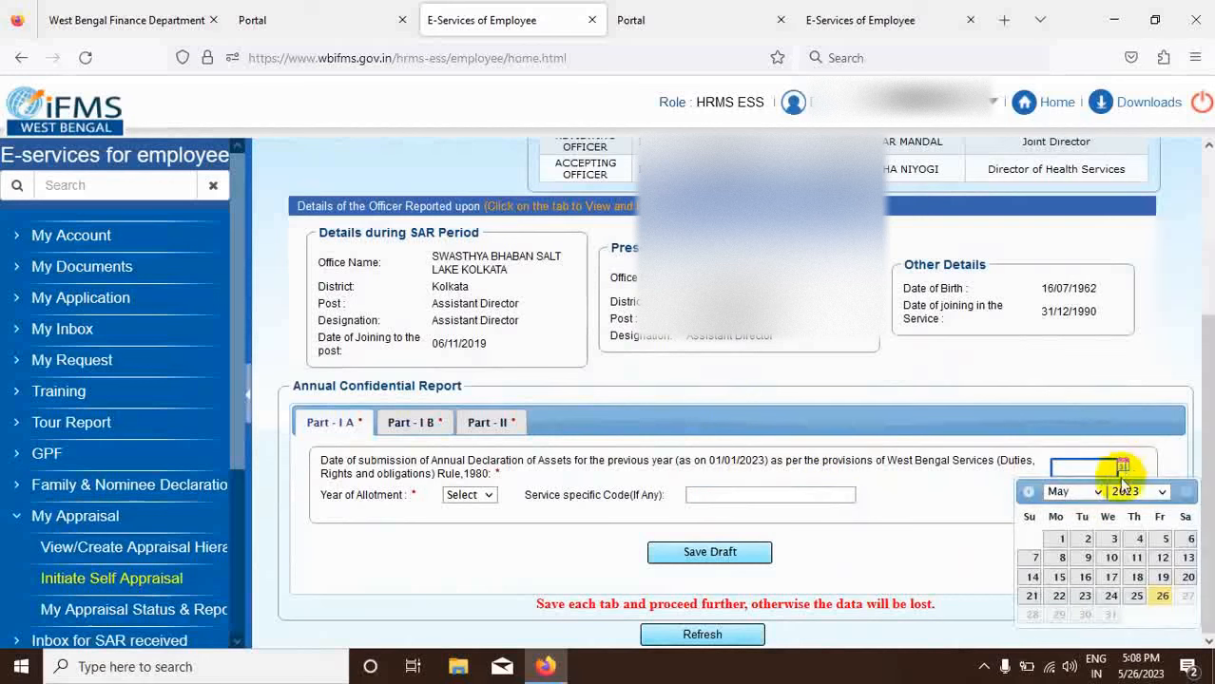
left_click(1084, 492)
left_click(1057, 515)
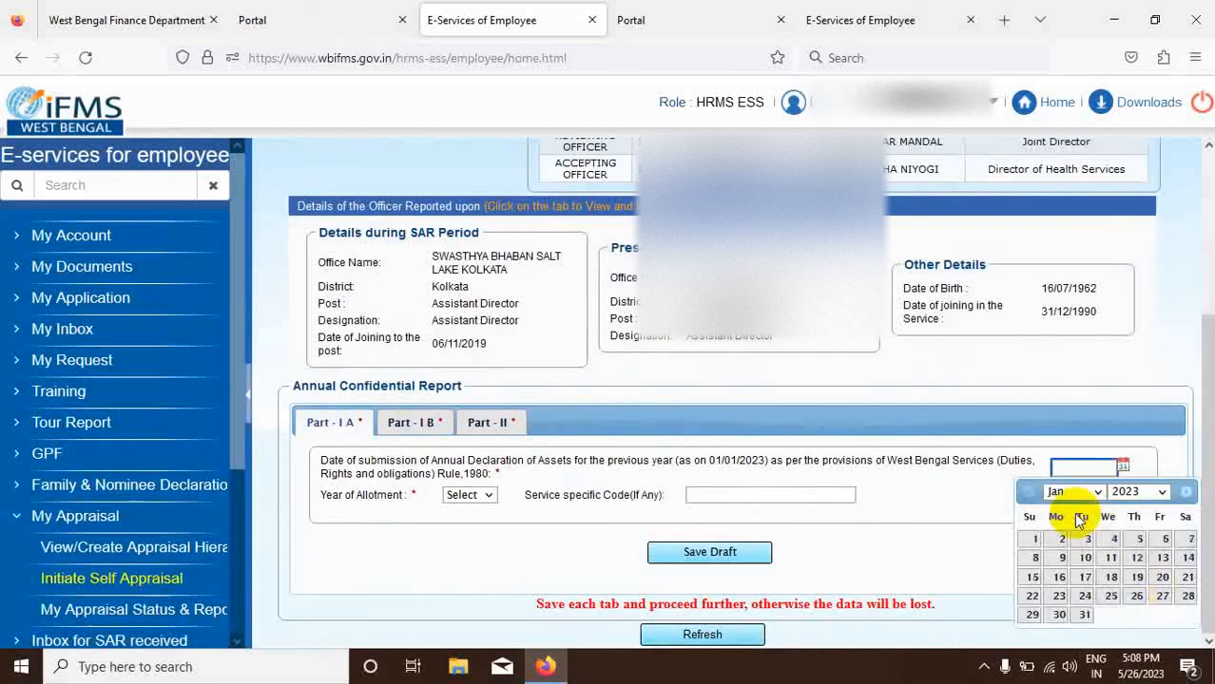
left_click(1058, 614)
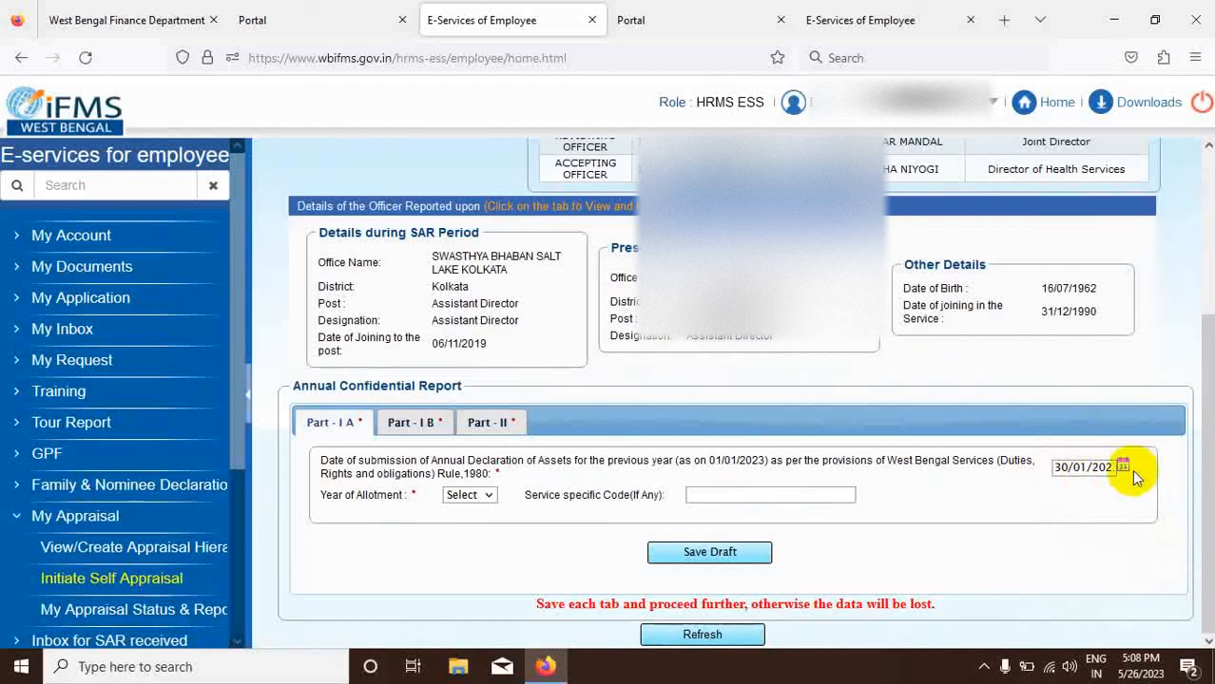
left_click(1097, 468)
key("End")
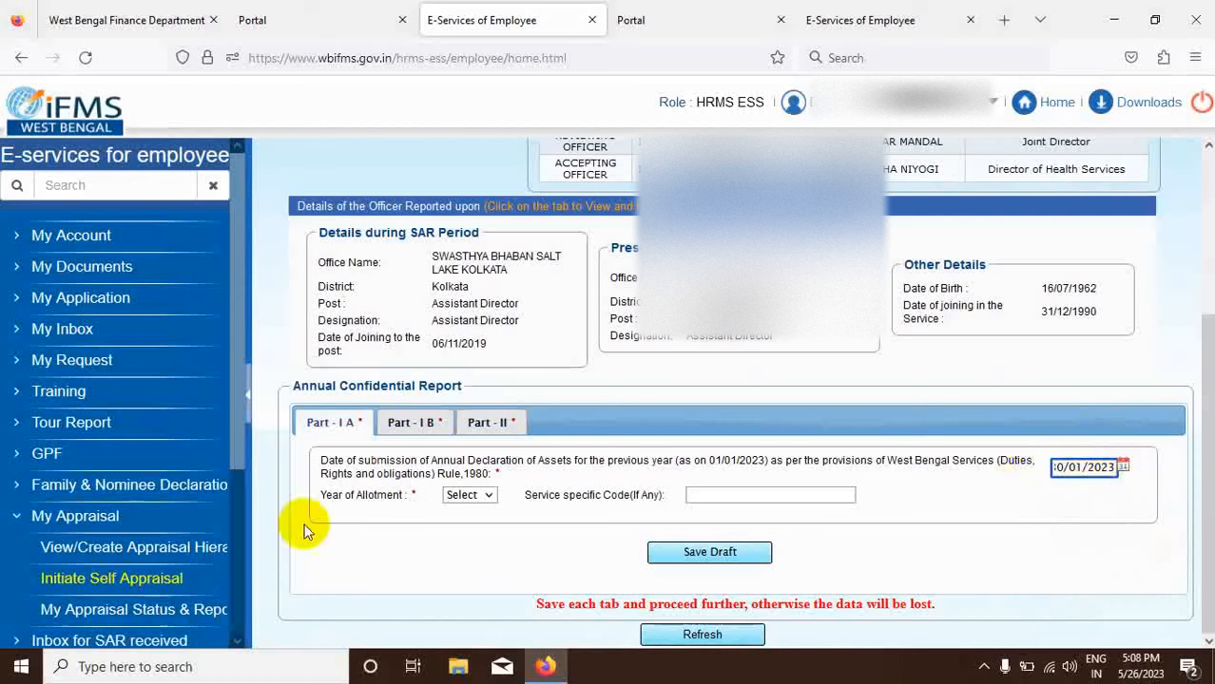
- Set the Year of Allotment to 1990 and save the Part - I A draft
left_click(485, 496)
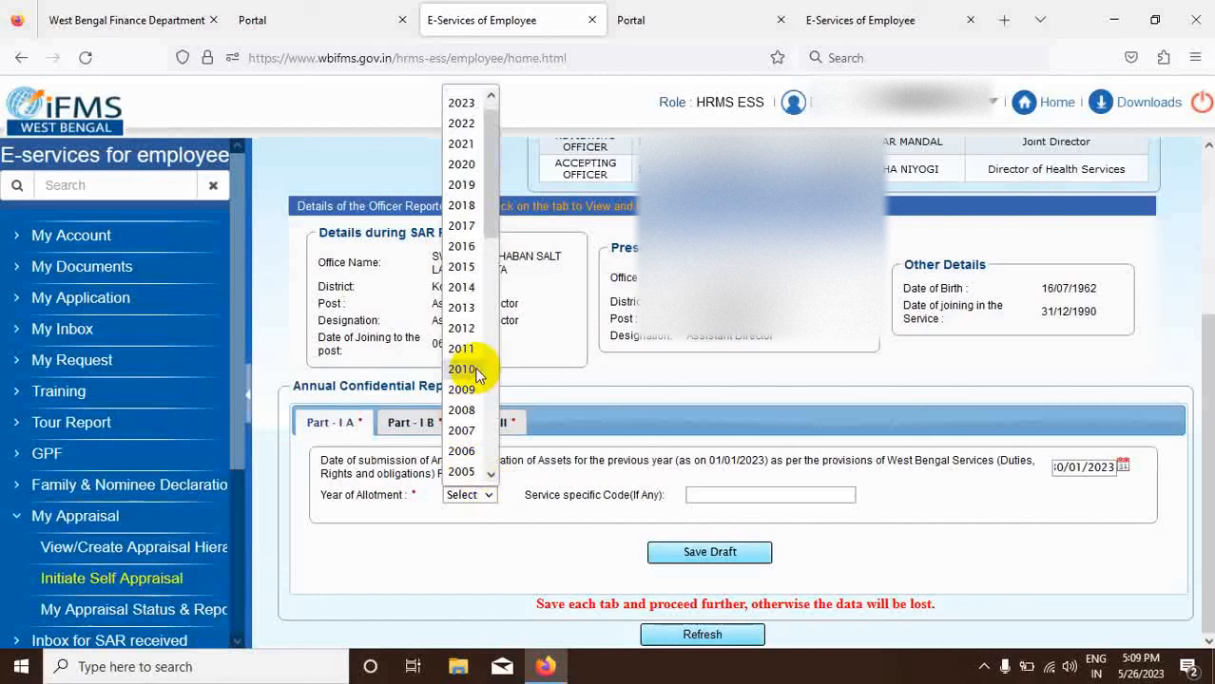
scroll(477, 374, "down", 8)
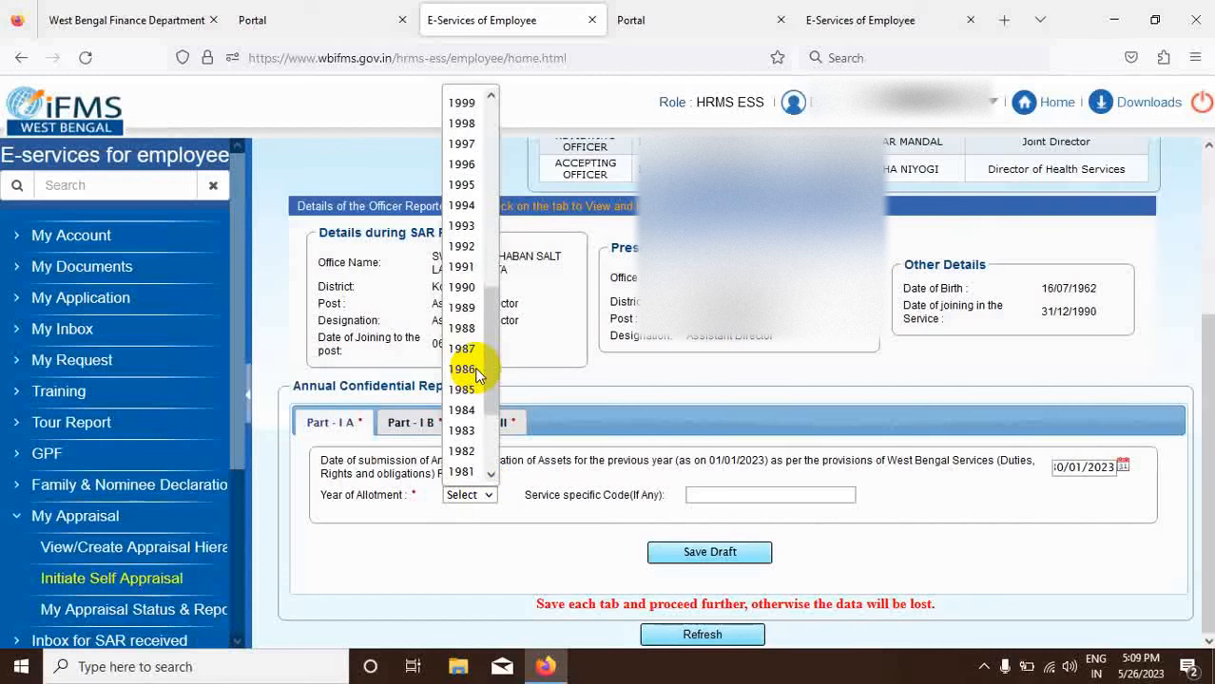
left_click(466, 287)
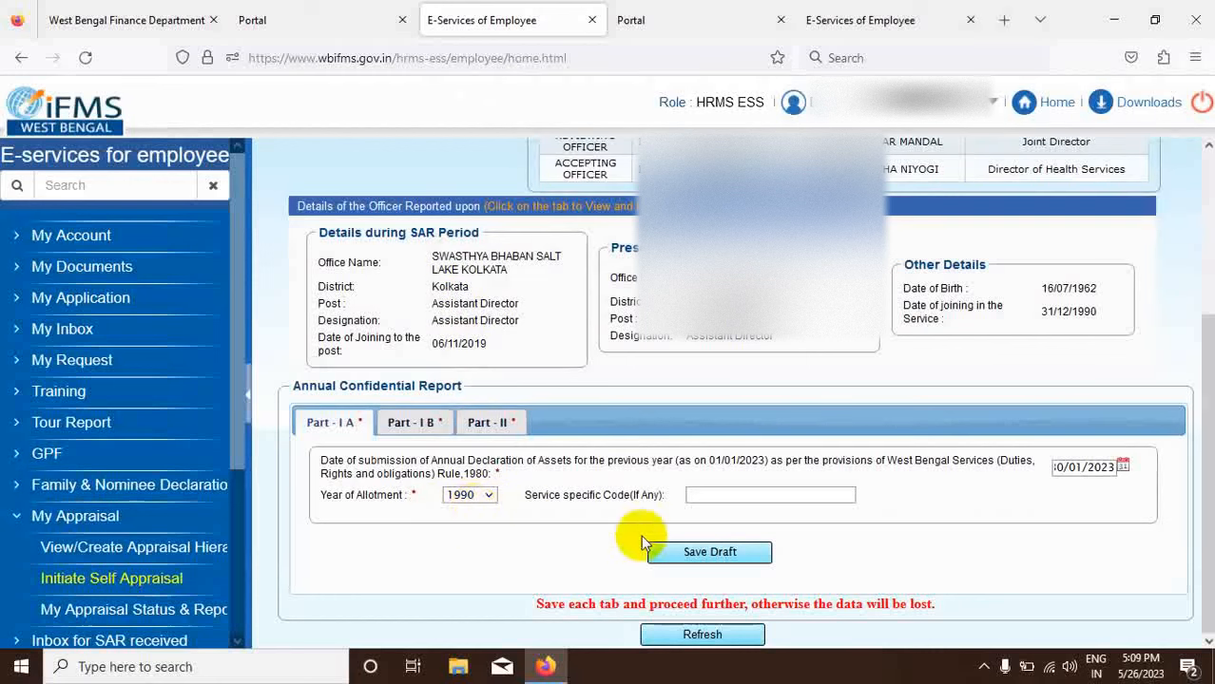
left_click(708, 551)
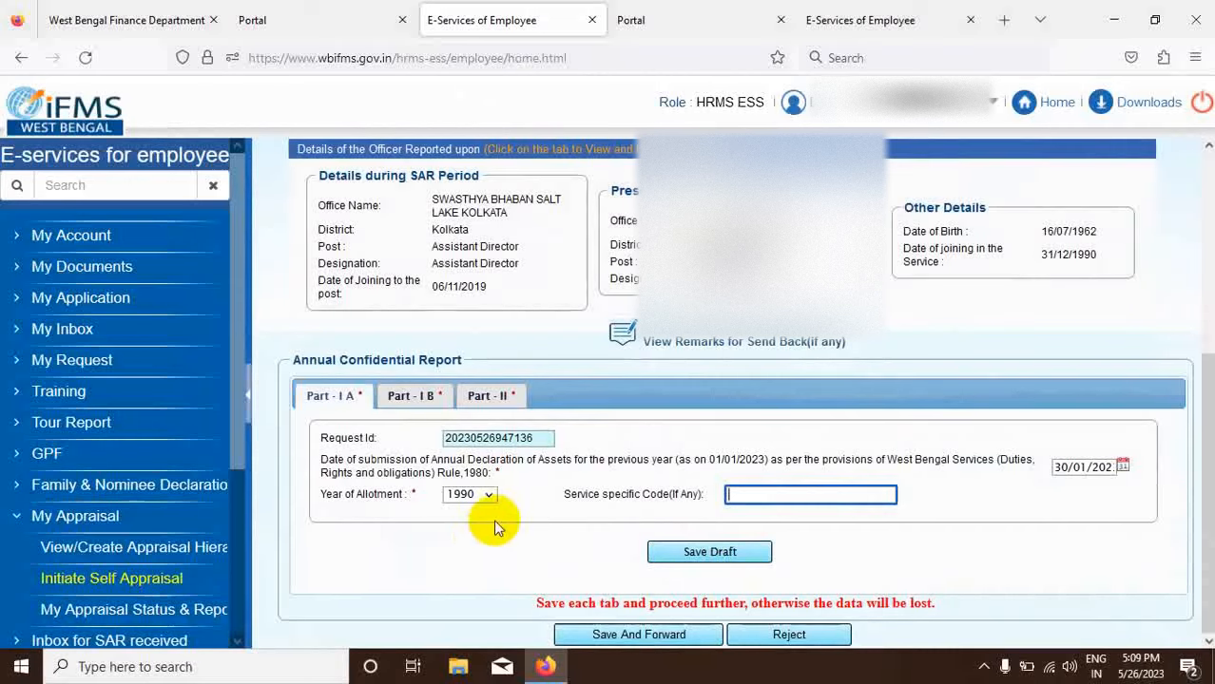
- Enter 303 total working days and 17 days on leave in the Part - I B attendance appraisal
left_click(418, 395)
scroll(1020, 396, "down", 2)
scroll(1020, 396, "down", 1)
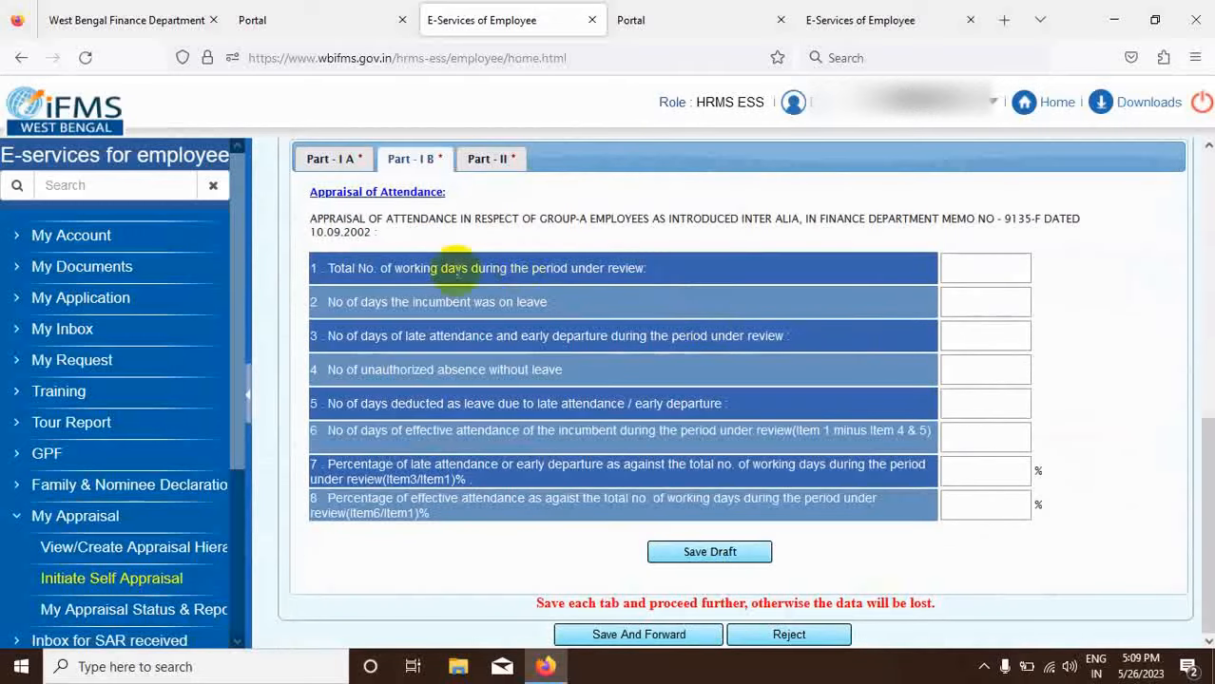
left_click(981, 278)
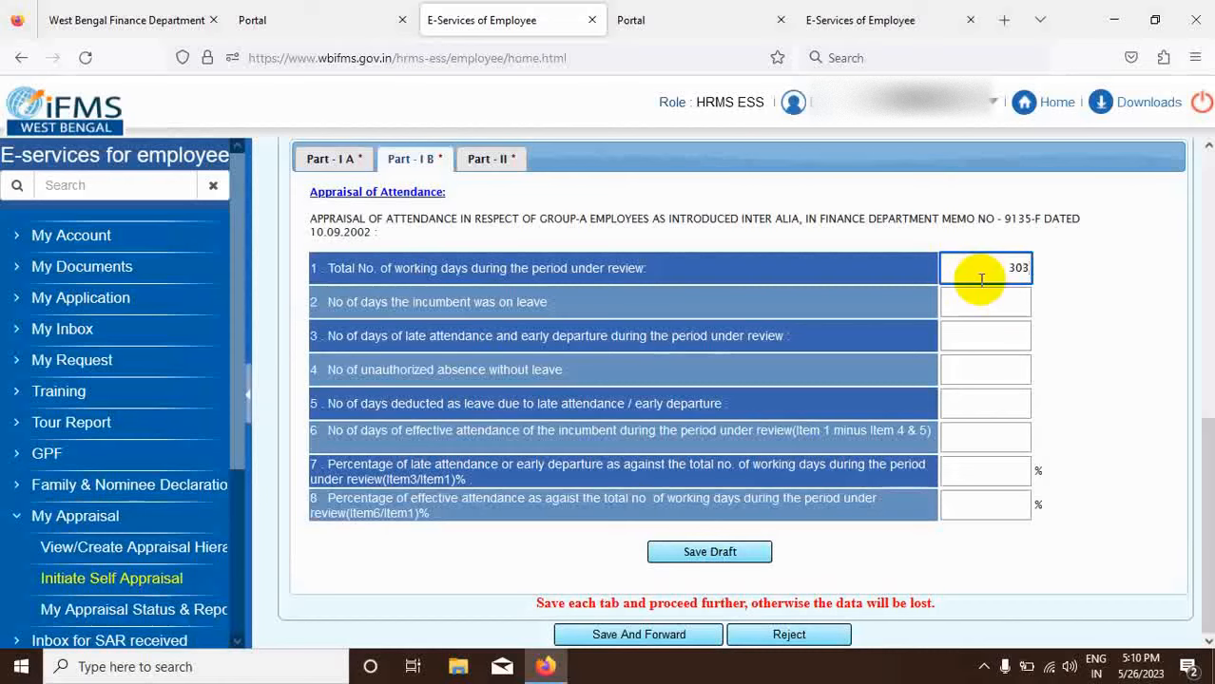
left_click(1131, 284)
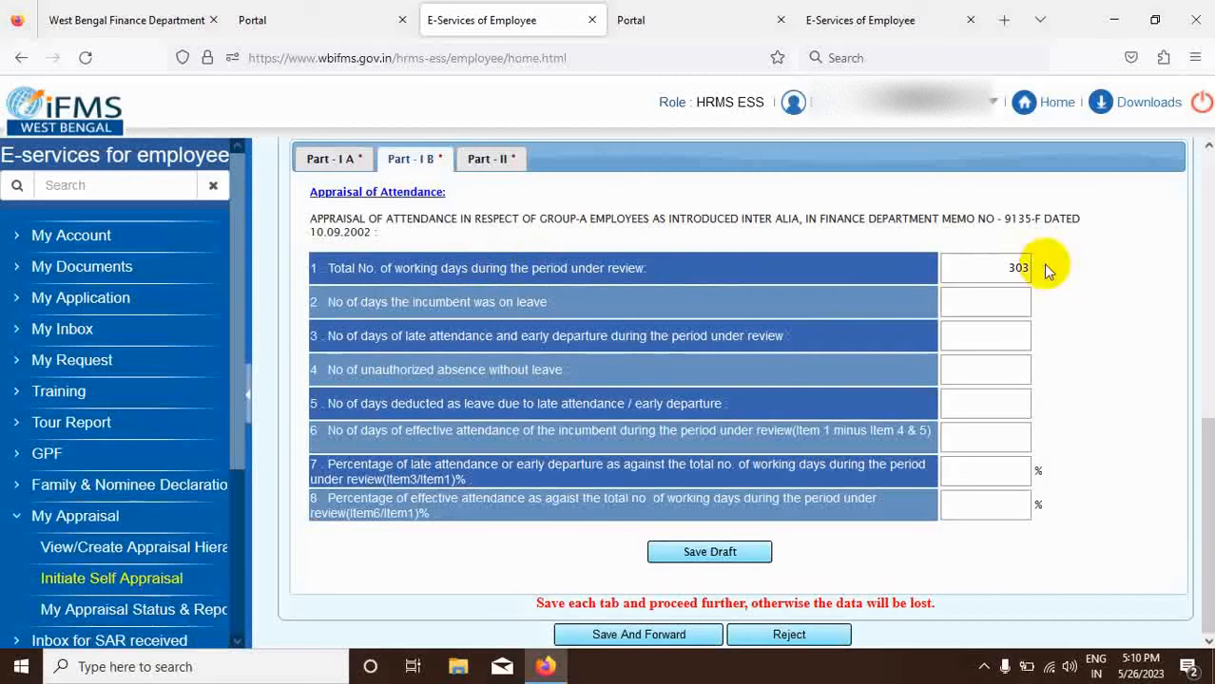
left_click(973, 305)
type("17")
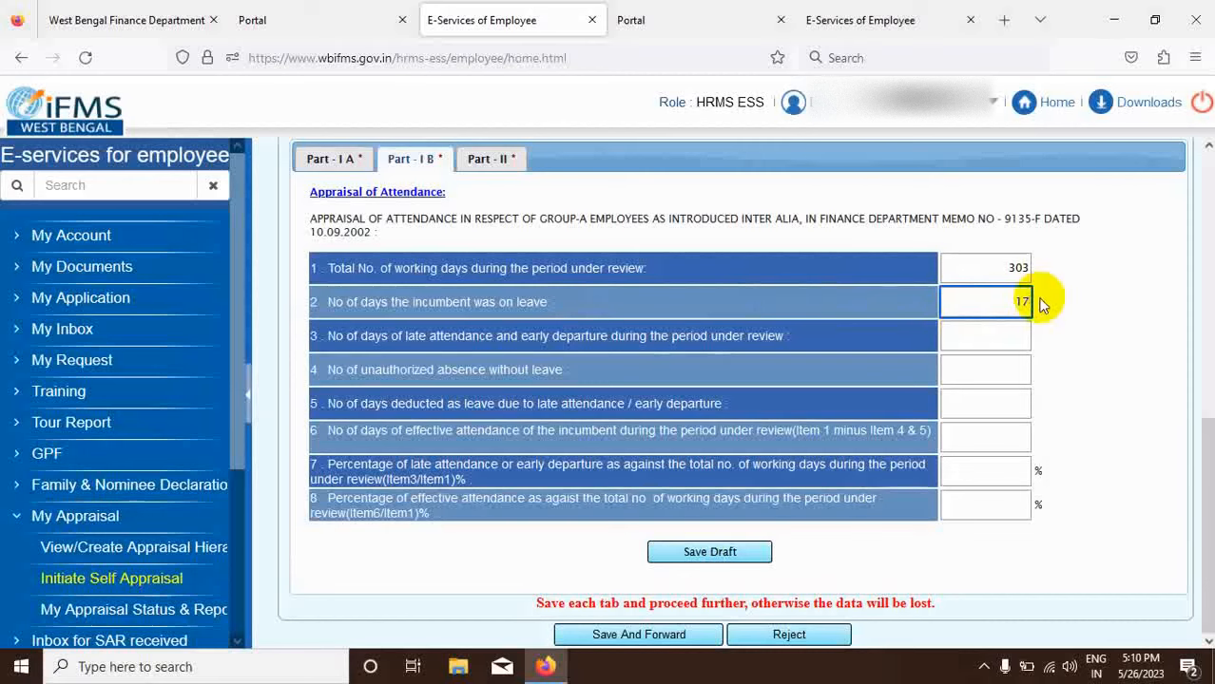
- Enter 0 for late attendance, unauthorized absence and days deducted as leave, and save the Part - I B draft
left_click(979, 342)
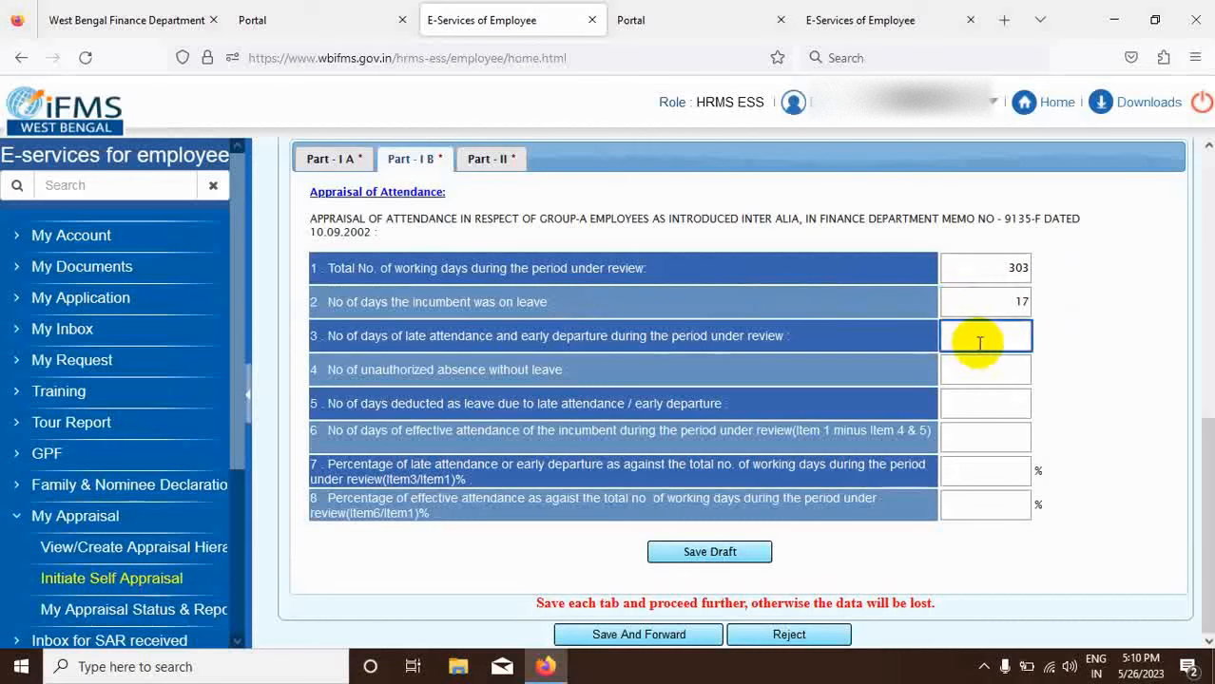
left_click(993, 380)
type("0")
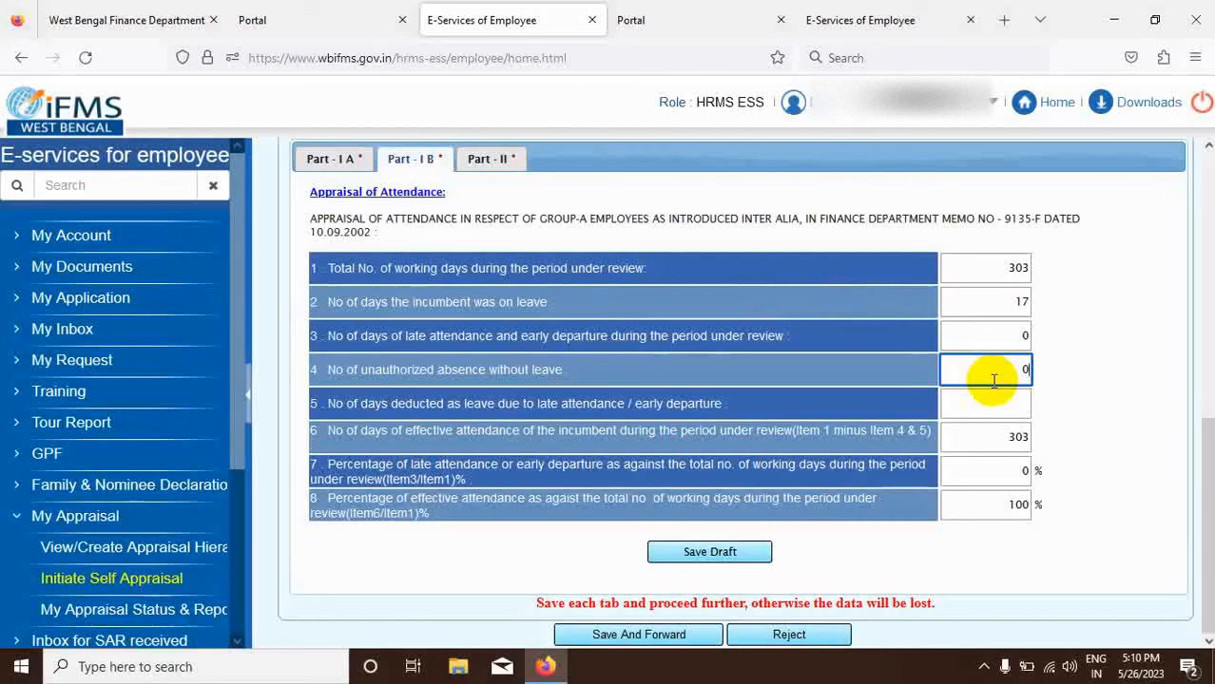
left_click(1066, 389)
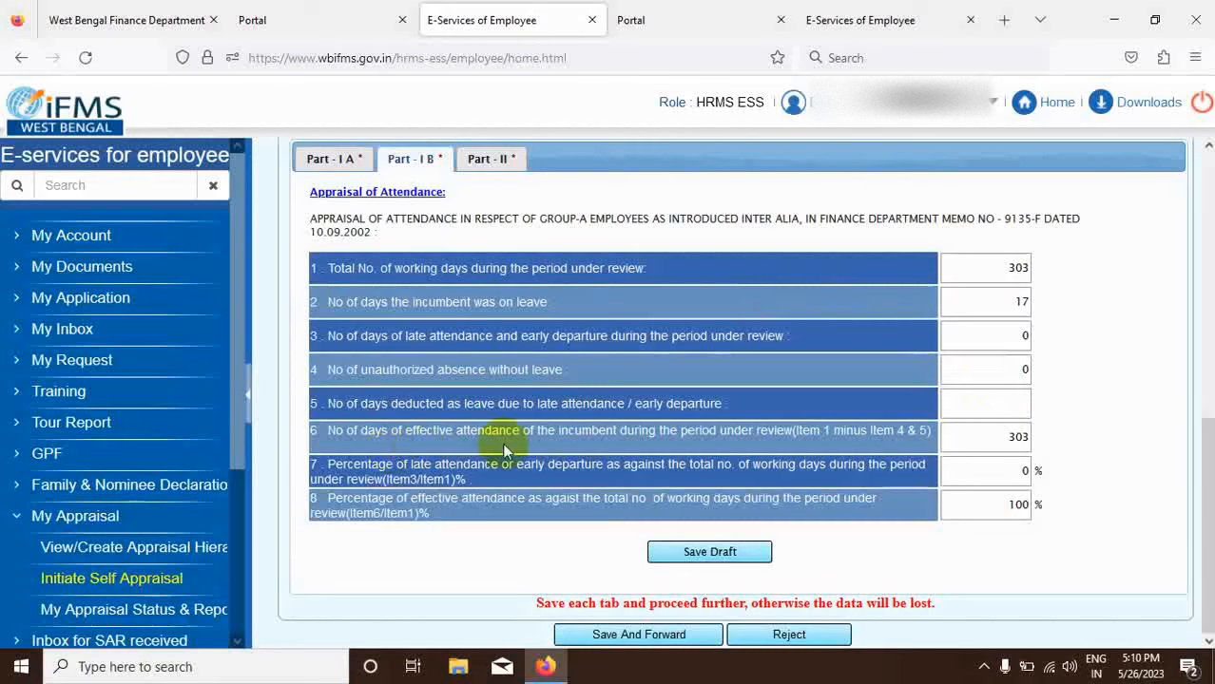
left_click(1025, 407)
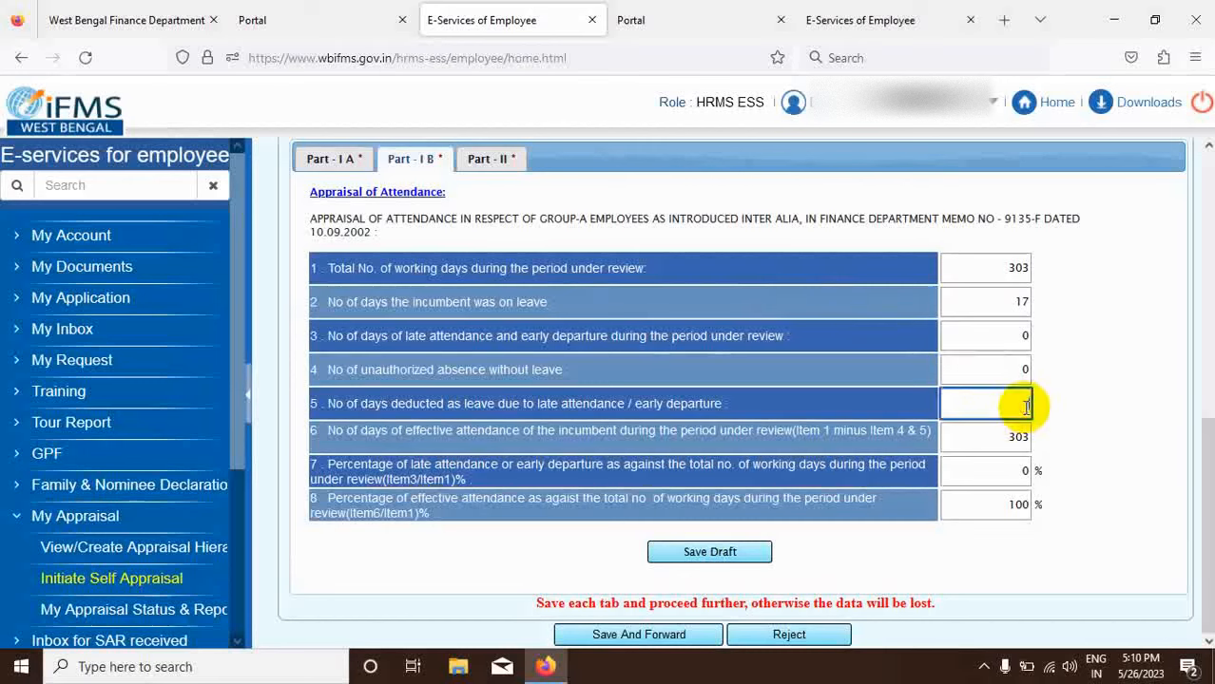
type("0")
left_click(1105, 408)
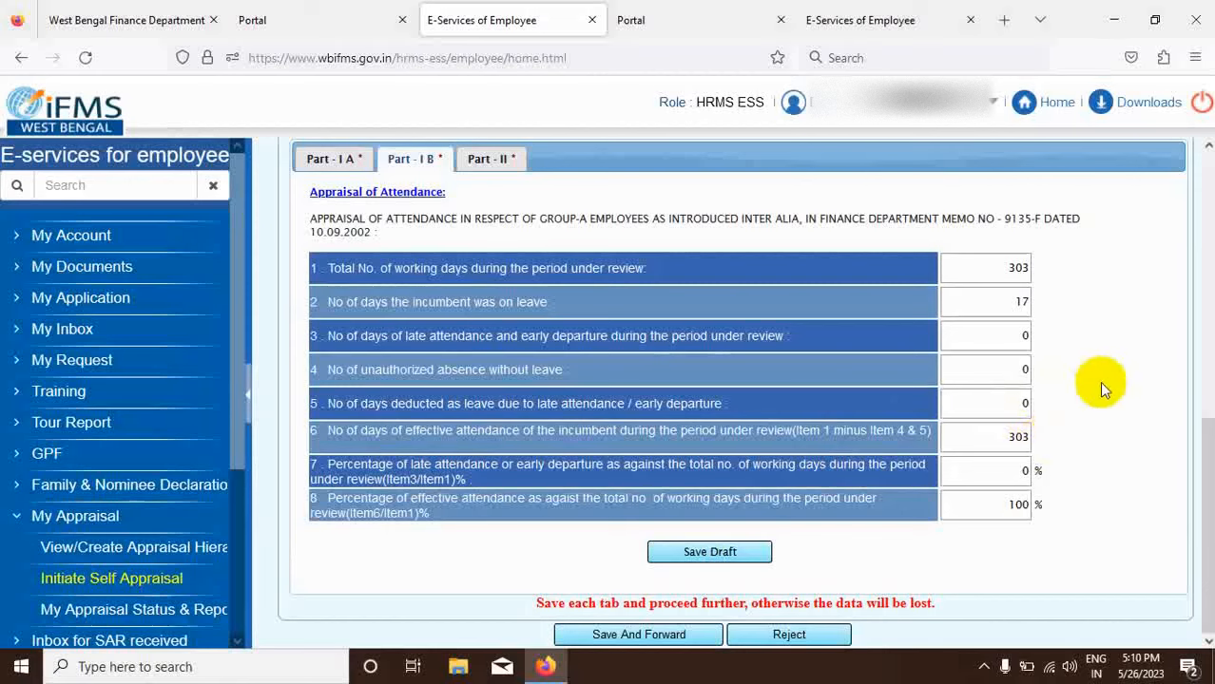
left_click(711, 553)
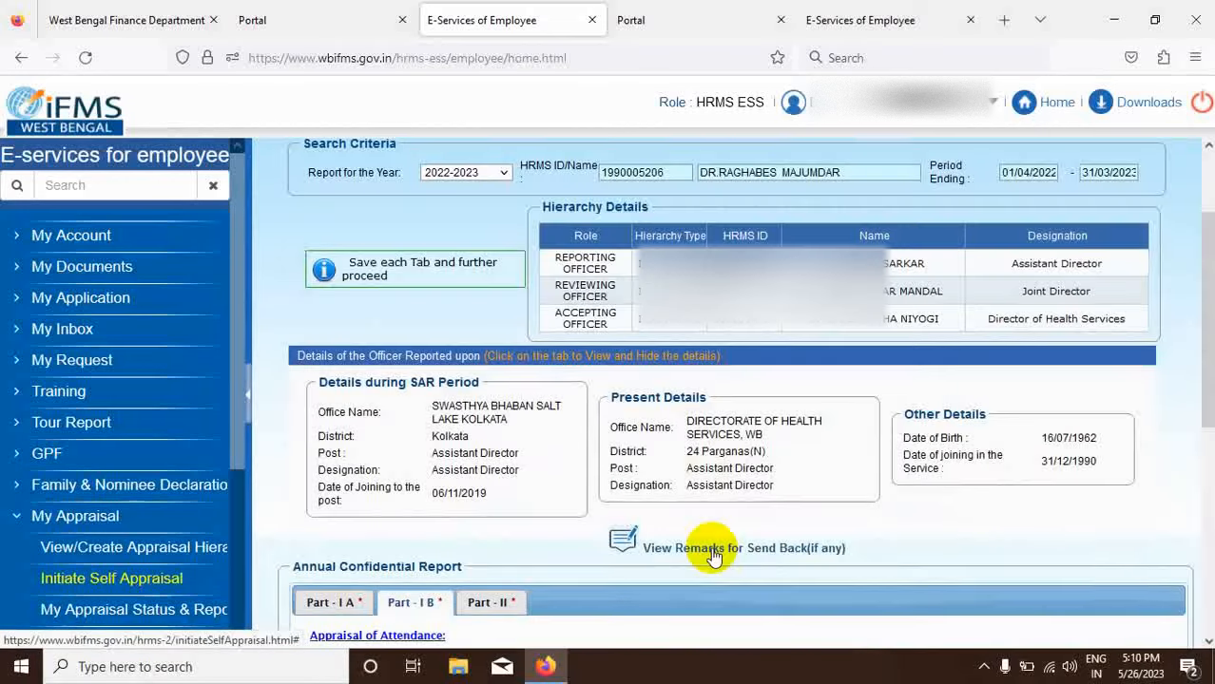
scroll(712, 556, "down", 4)
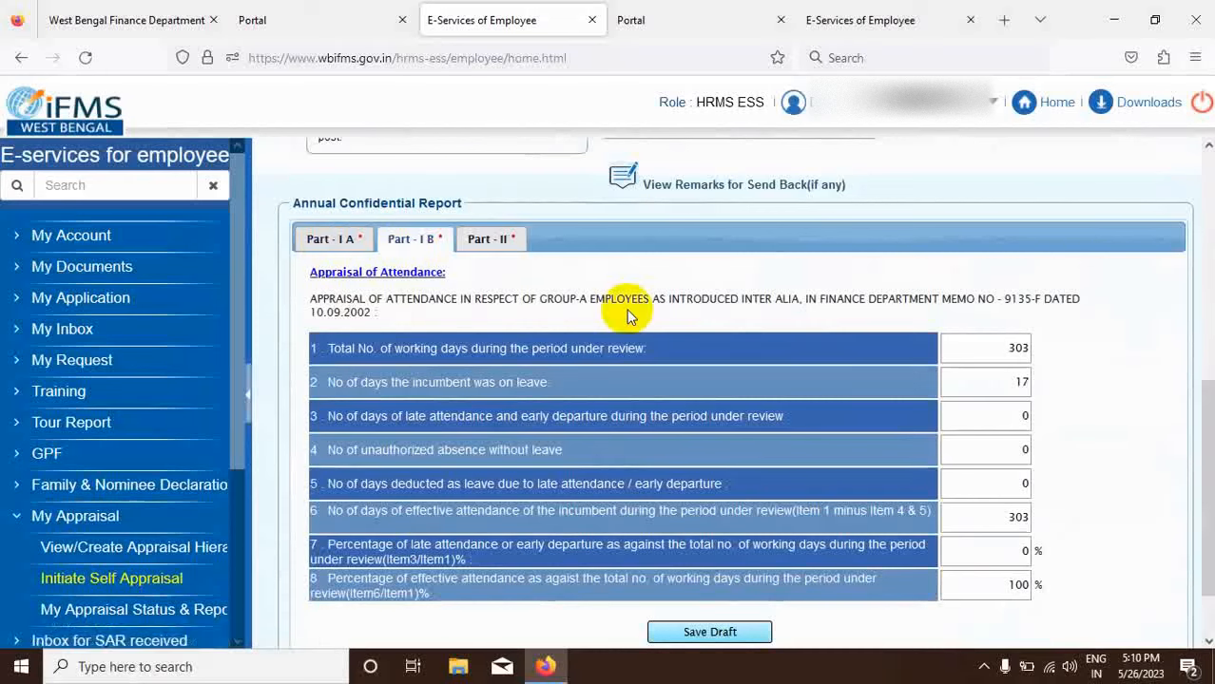
- Open Part - II of the Annual Confidential Report and close the two spare Portal and E-Services of Employee pages
left_click(489, 239)
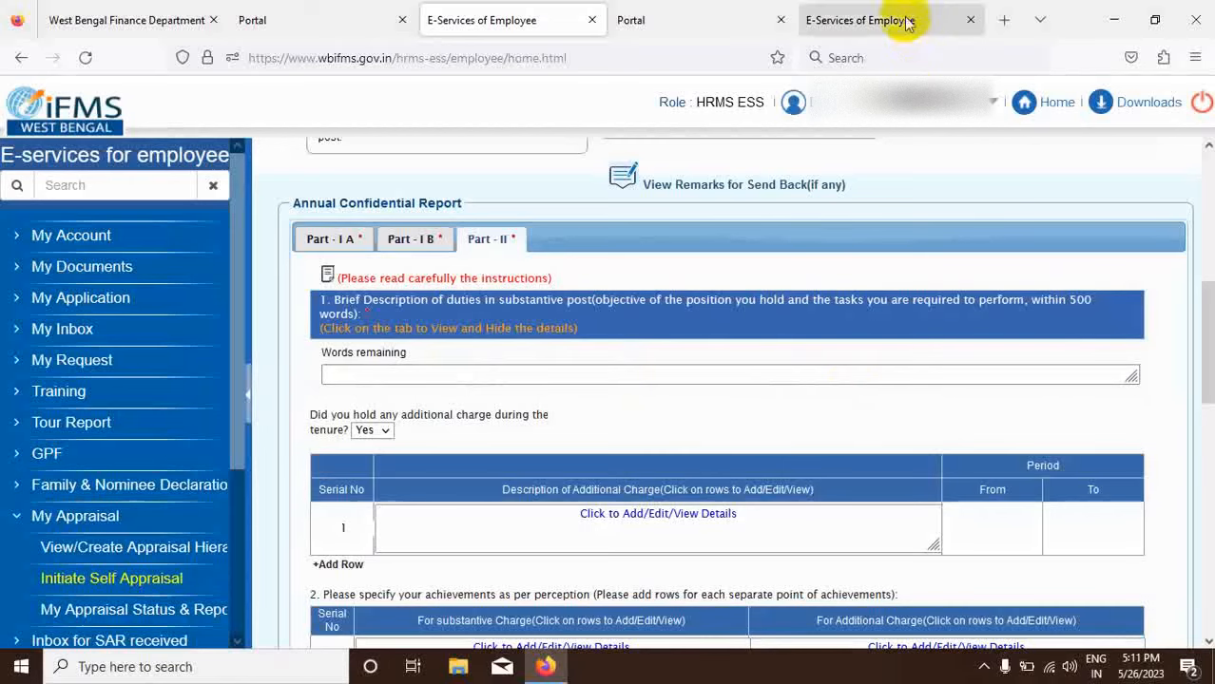
left_click(780, 20)
left_click(781, 20)
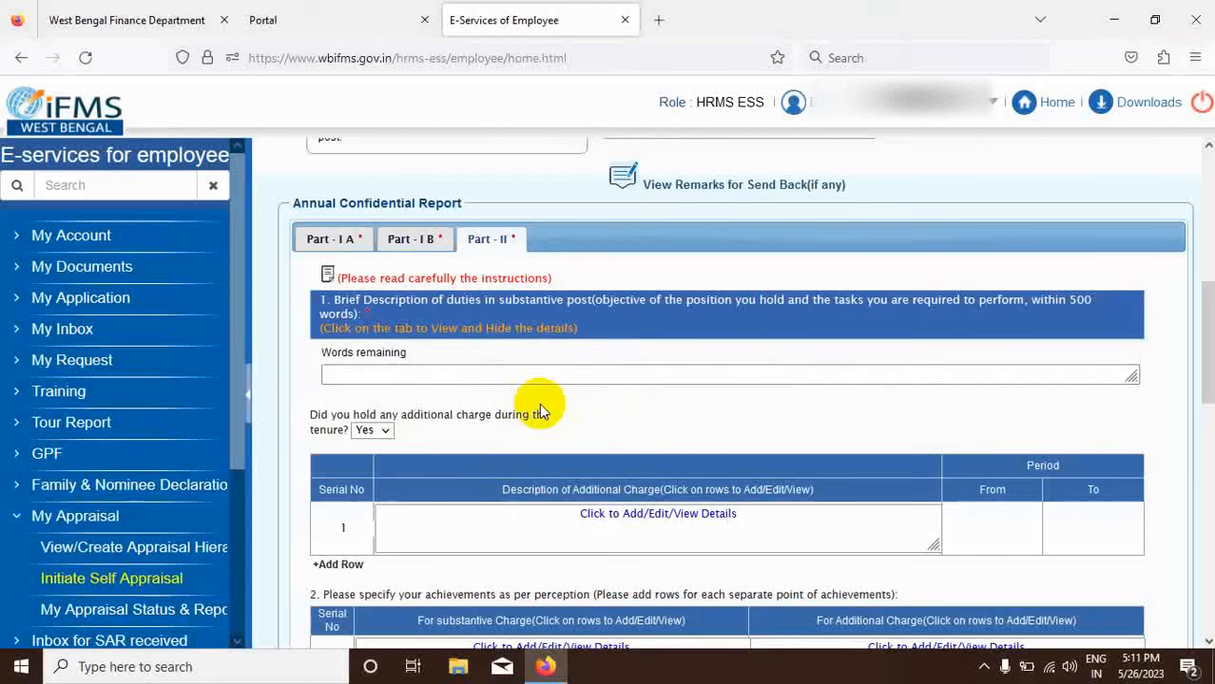
scroll(537, 409, "down", 2)
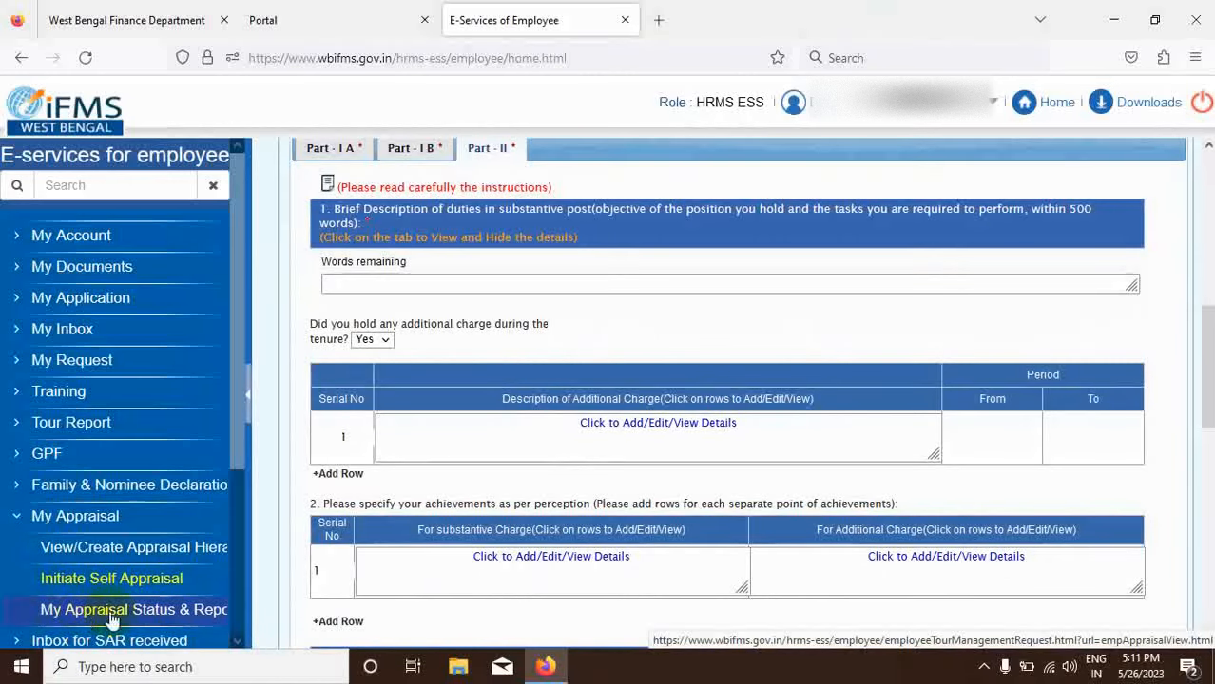
- Search My Appraisal Status for the 2021-2022 appraisal year and generate that self appraisal report for printing
left_click(167, 613)
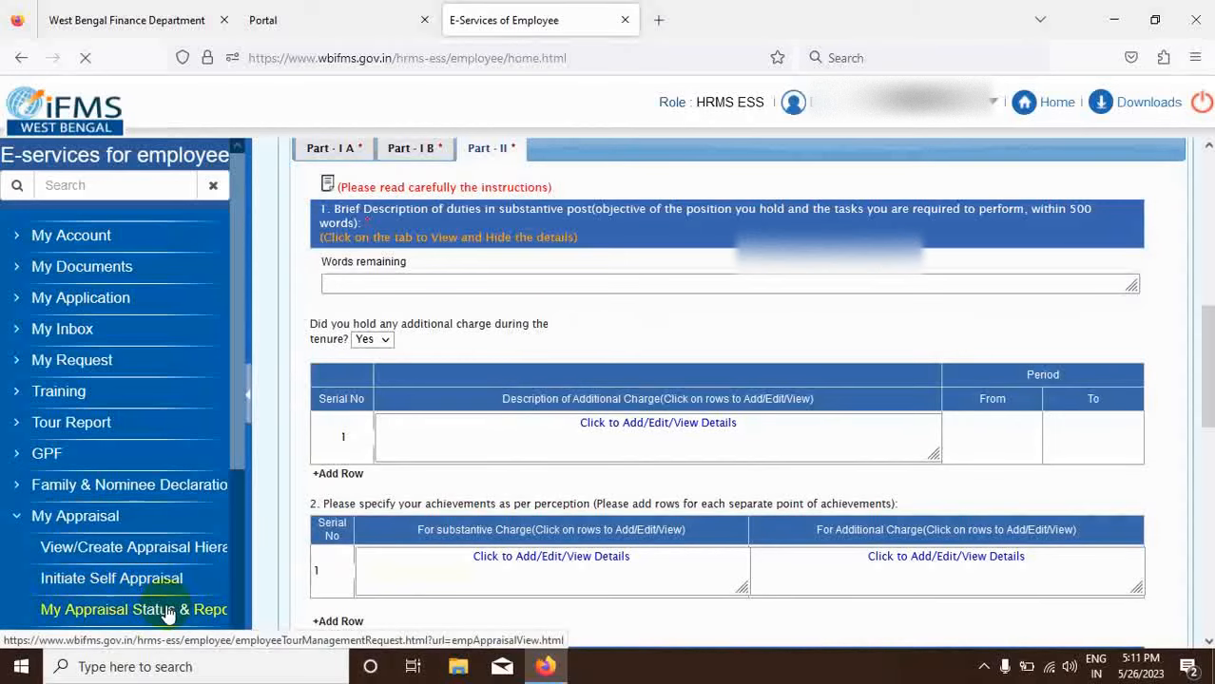
left_click(556, 241)
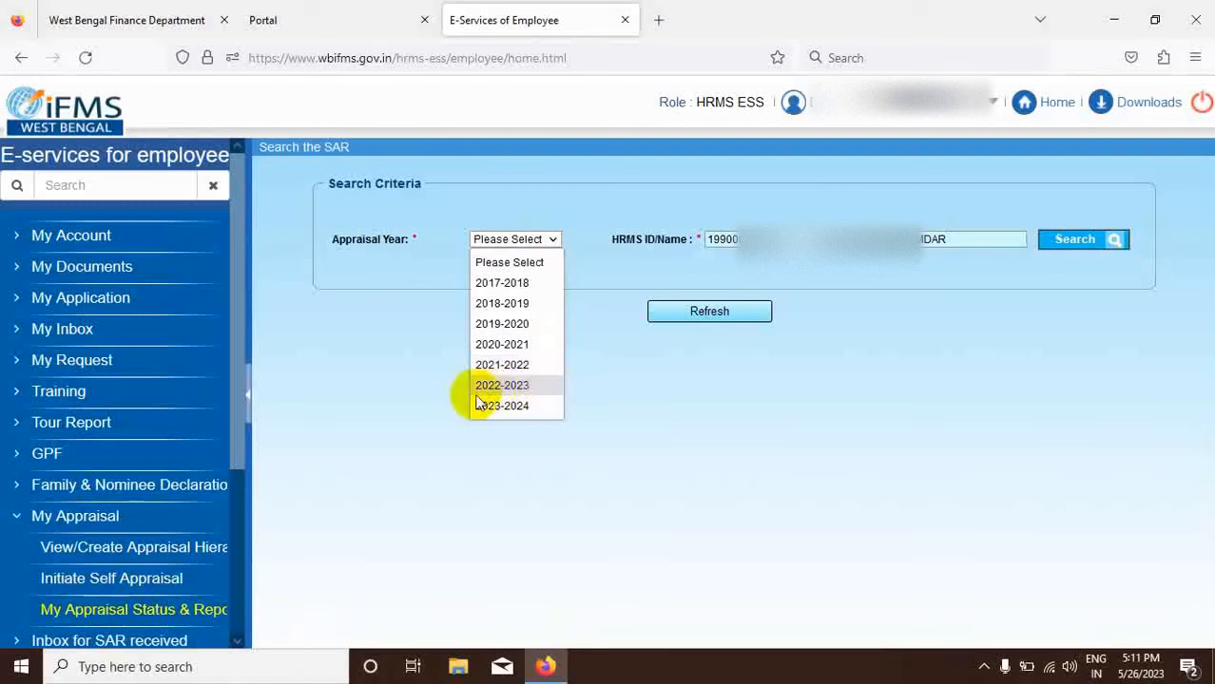
left_click(513, 365)
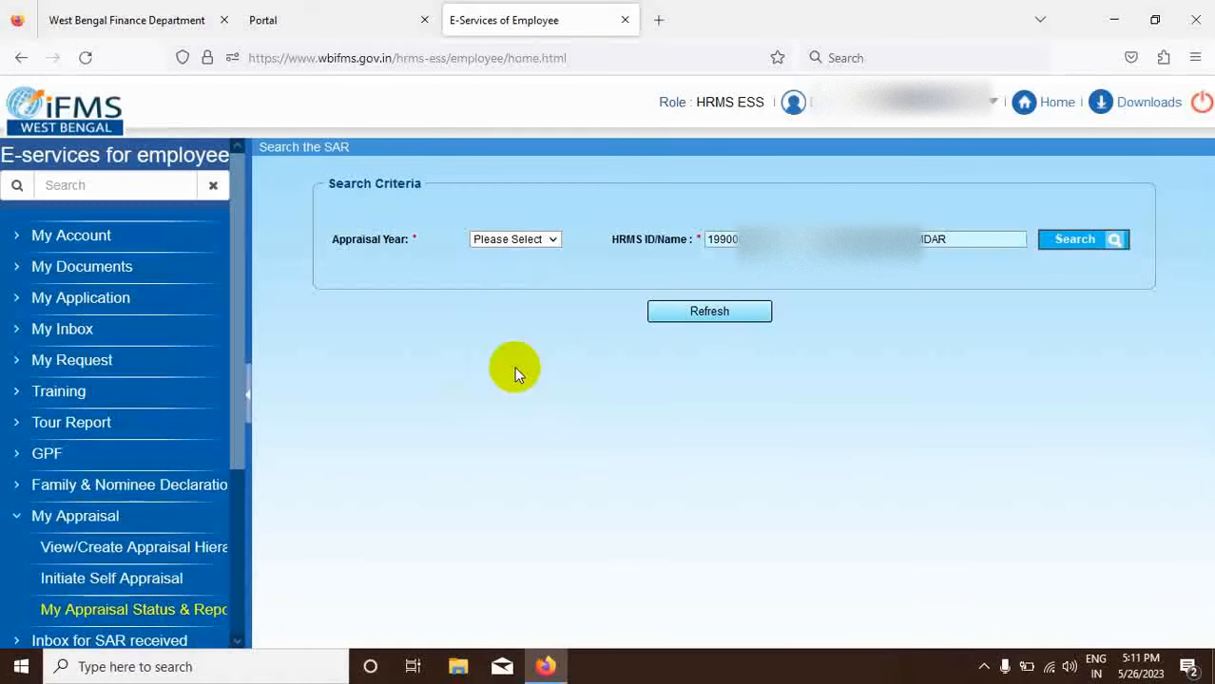
left_click(1068, 238)
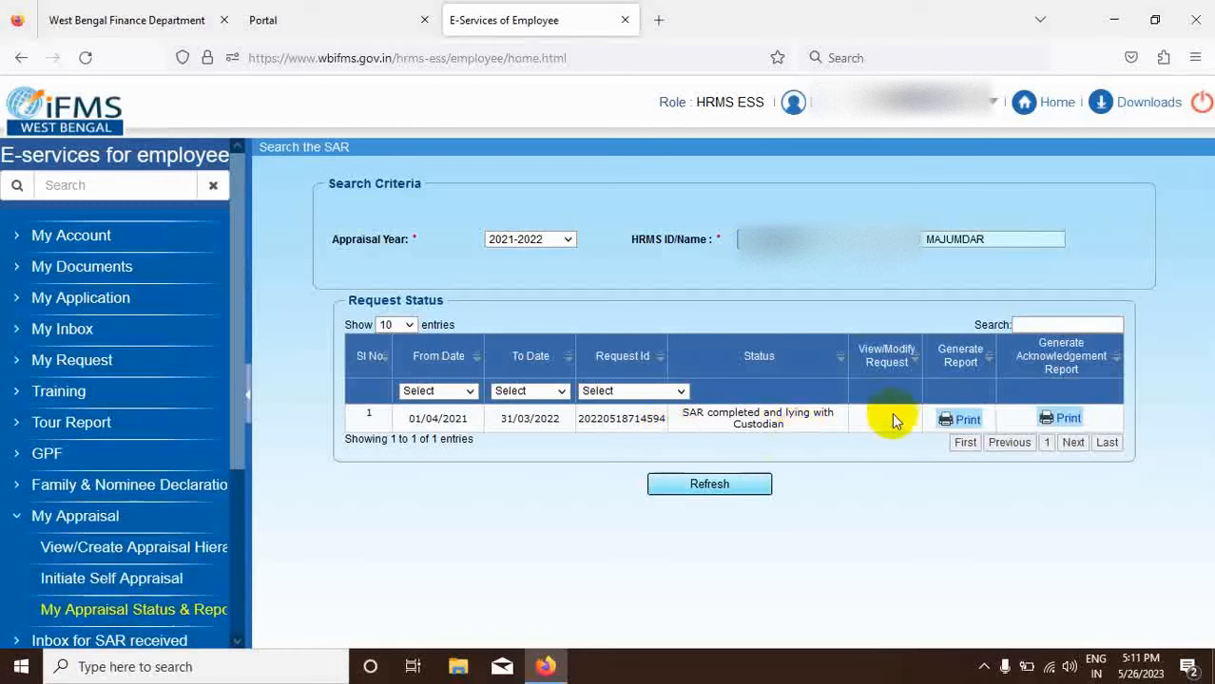
left_click(961, 420)
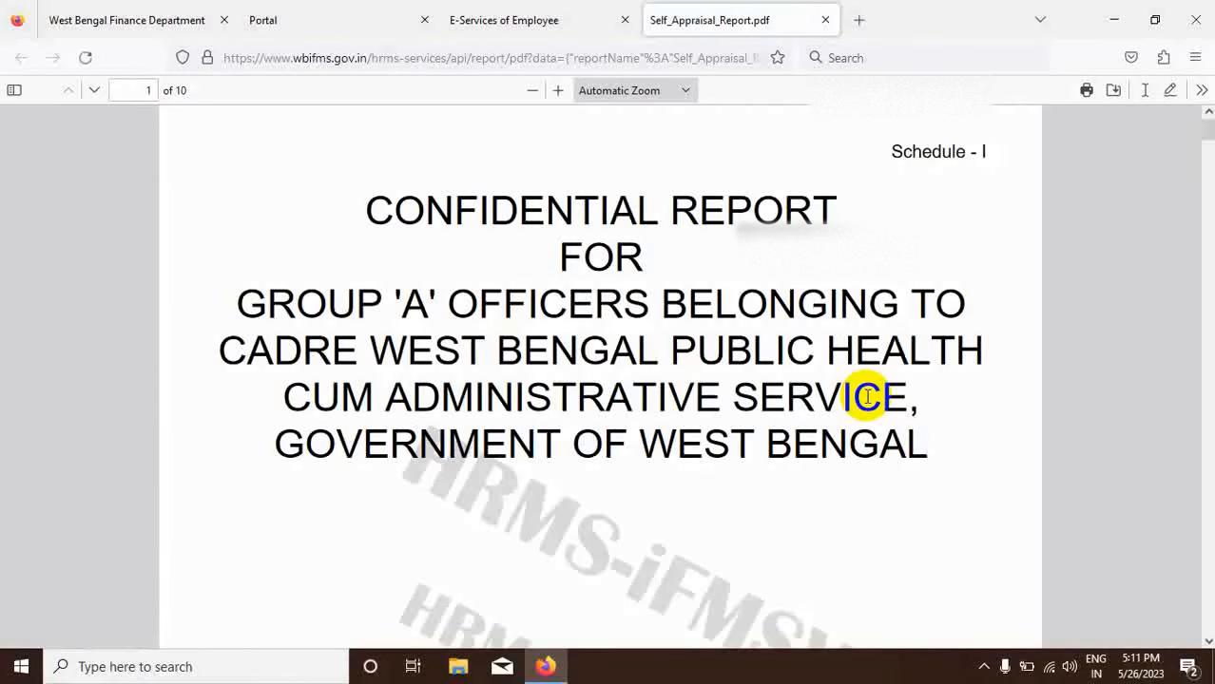
- Copy the full Brief Description of Duties text from page 4 of the 2021-2022 Self_Appraisal_Report.pdf
scroll(849, 353, "down", 10)
scroll(600, 376, "down", 12)
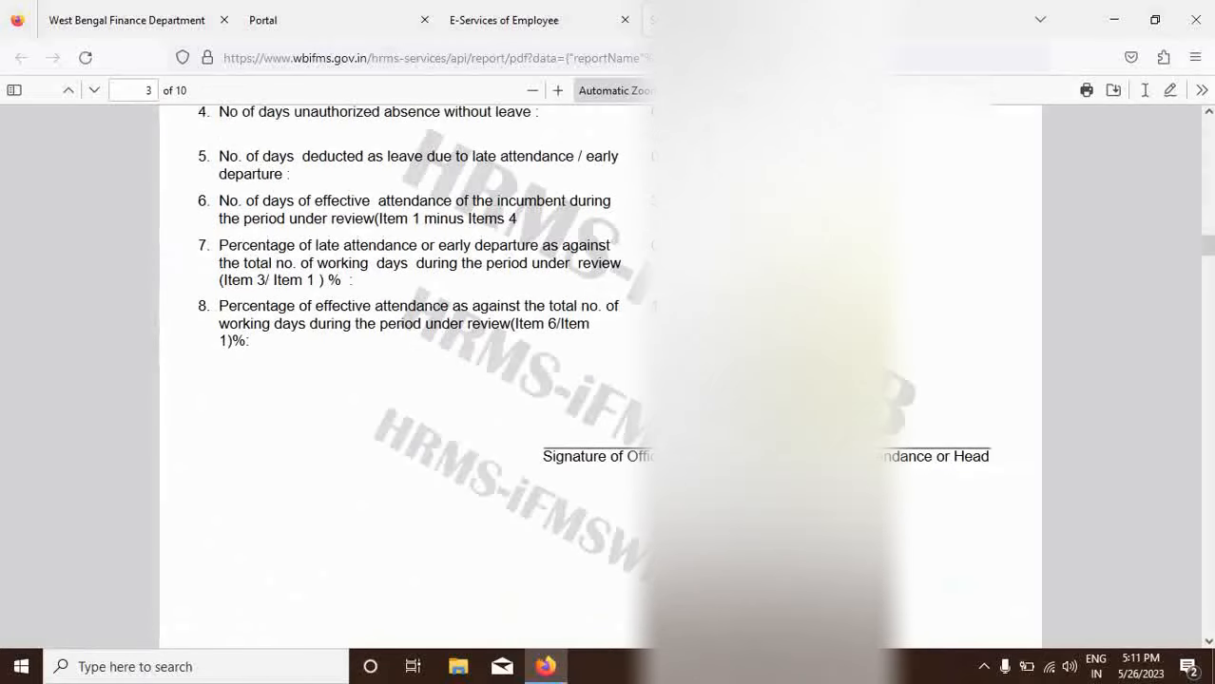
scroll(851, 350, "down", 10)
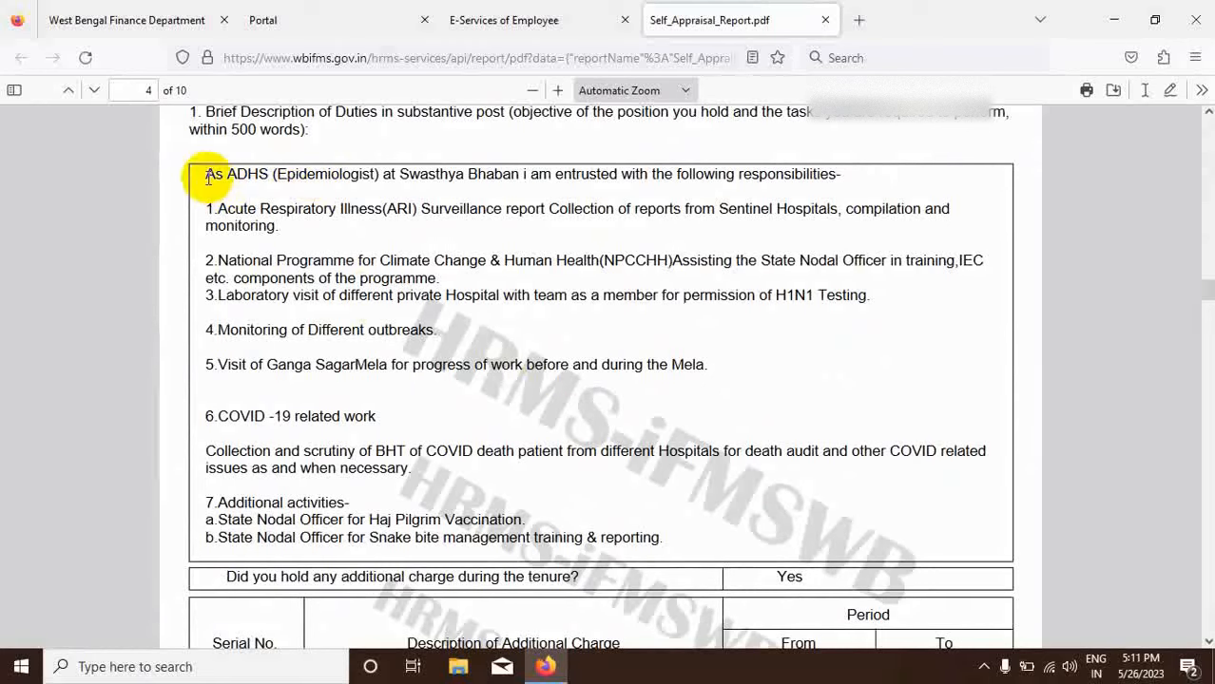
left_click_drag(207, 175, 667, 540)
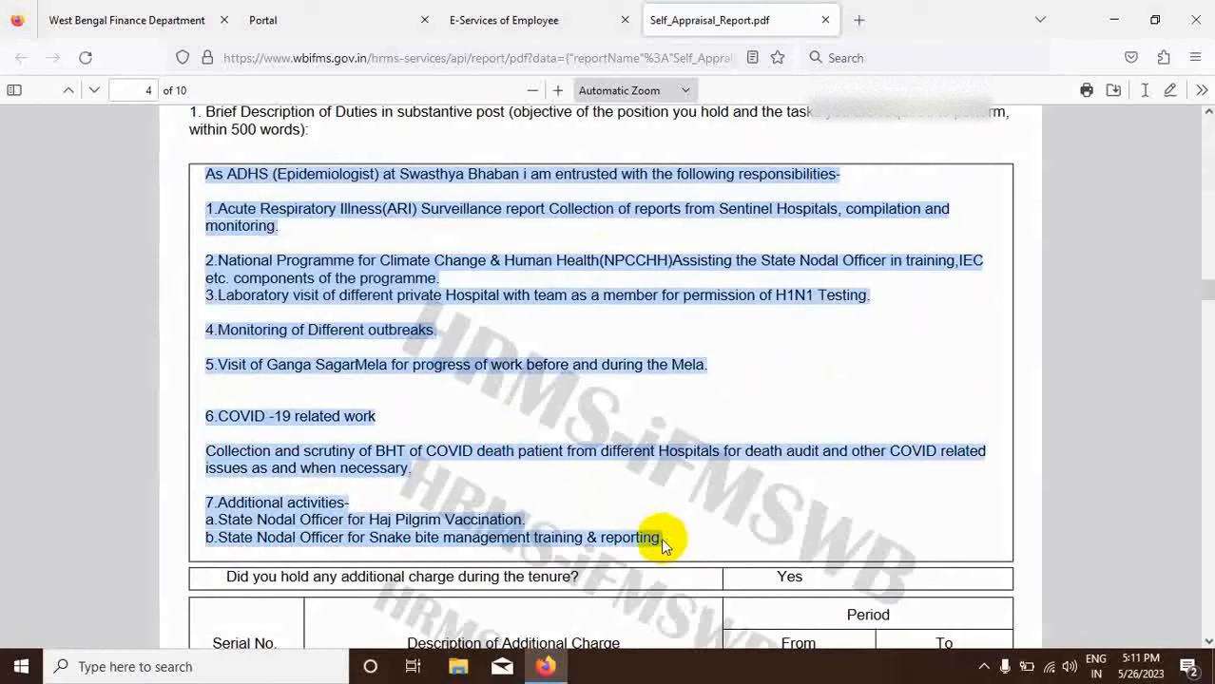
right_click(315, 273)
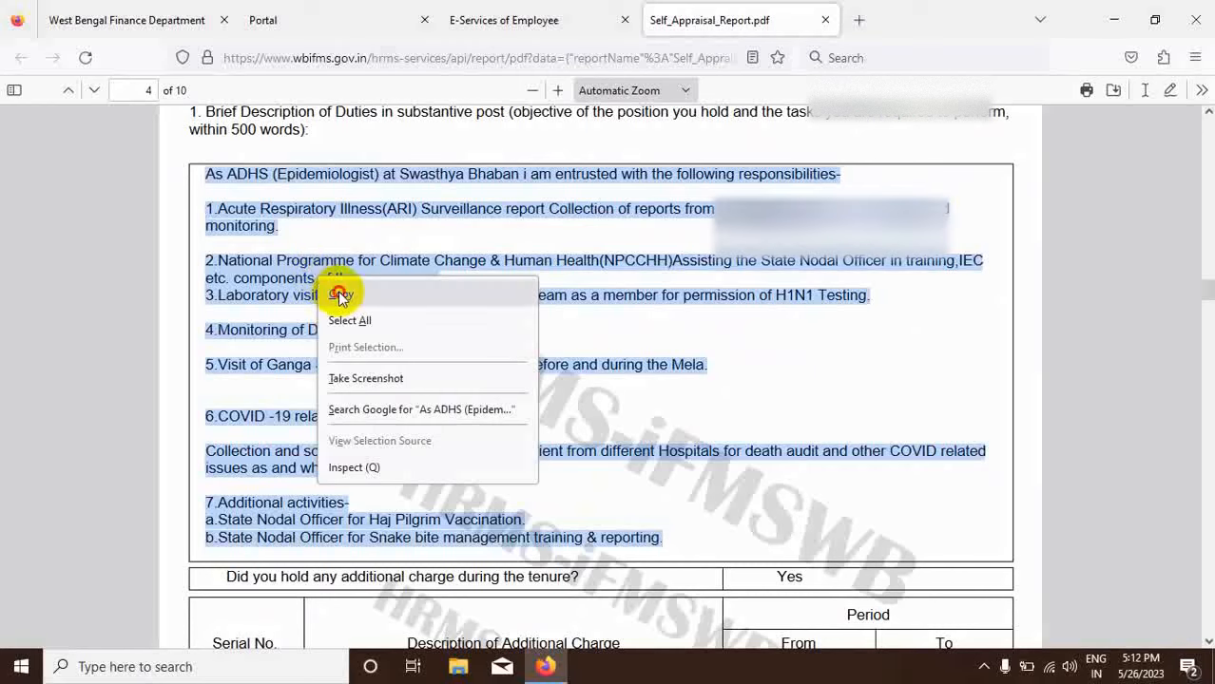
left_click(340, 294)
- Return to the E-Services of Employee page and search Initiate Self Appraisal for the year 2022-2023
left_click(538, 20)
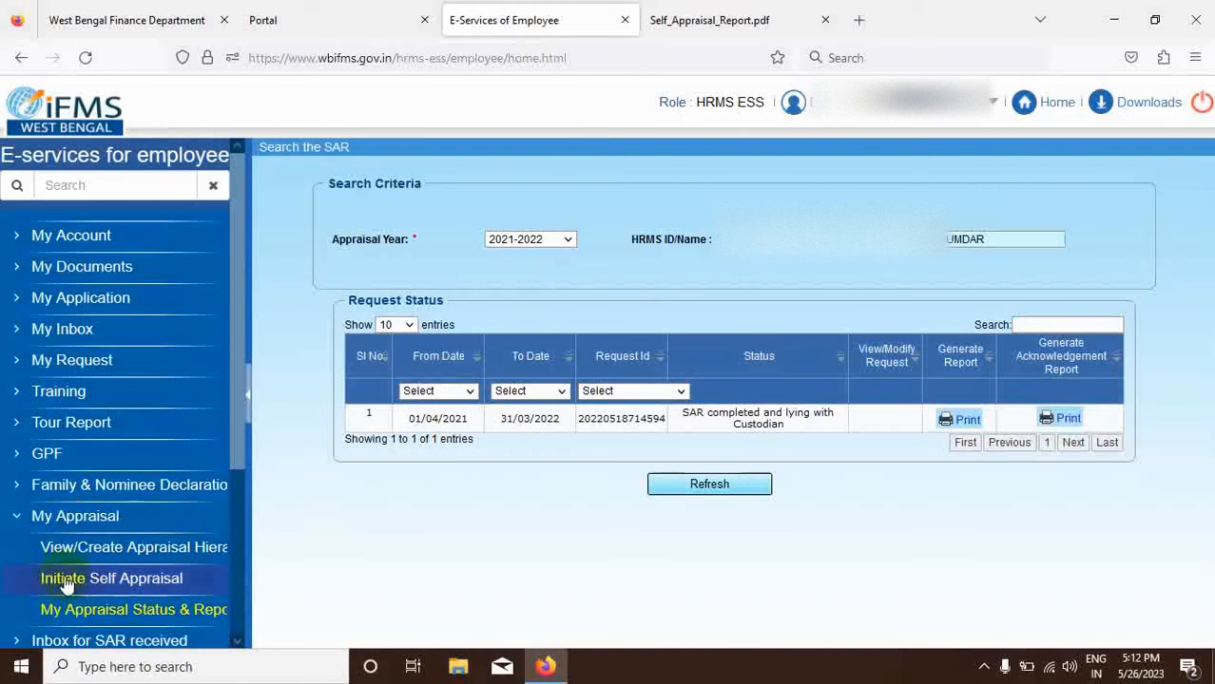
left_click(109, 578)
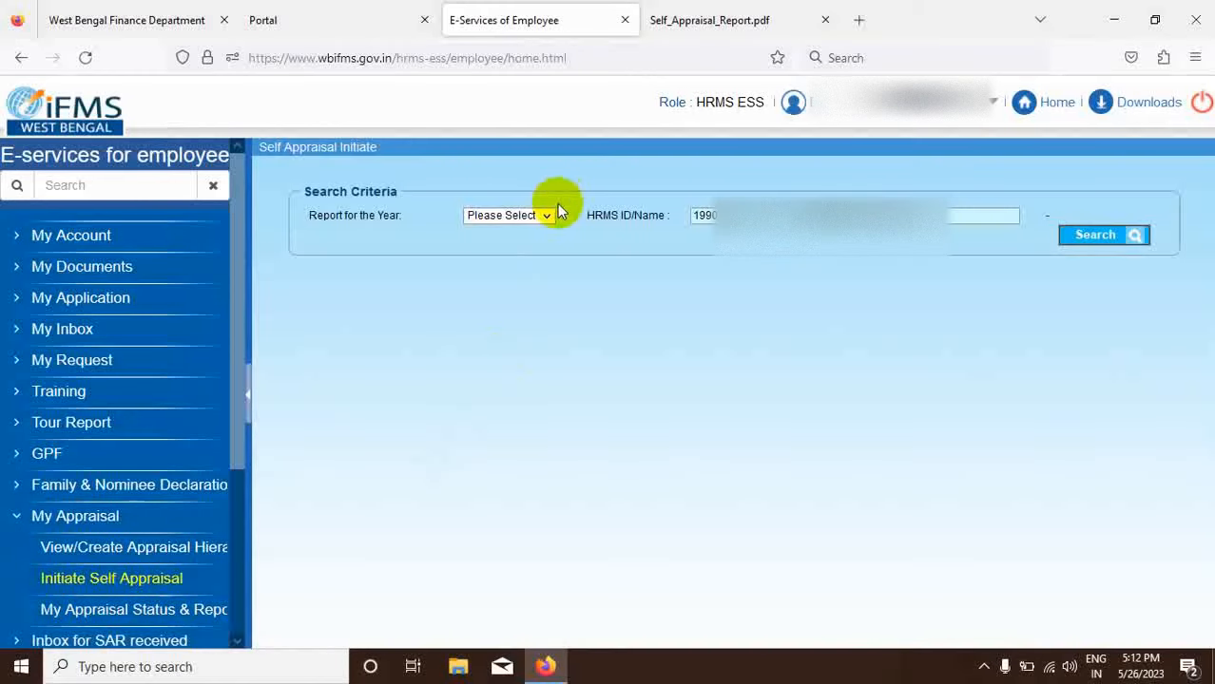
left_click(548, 219)
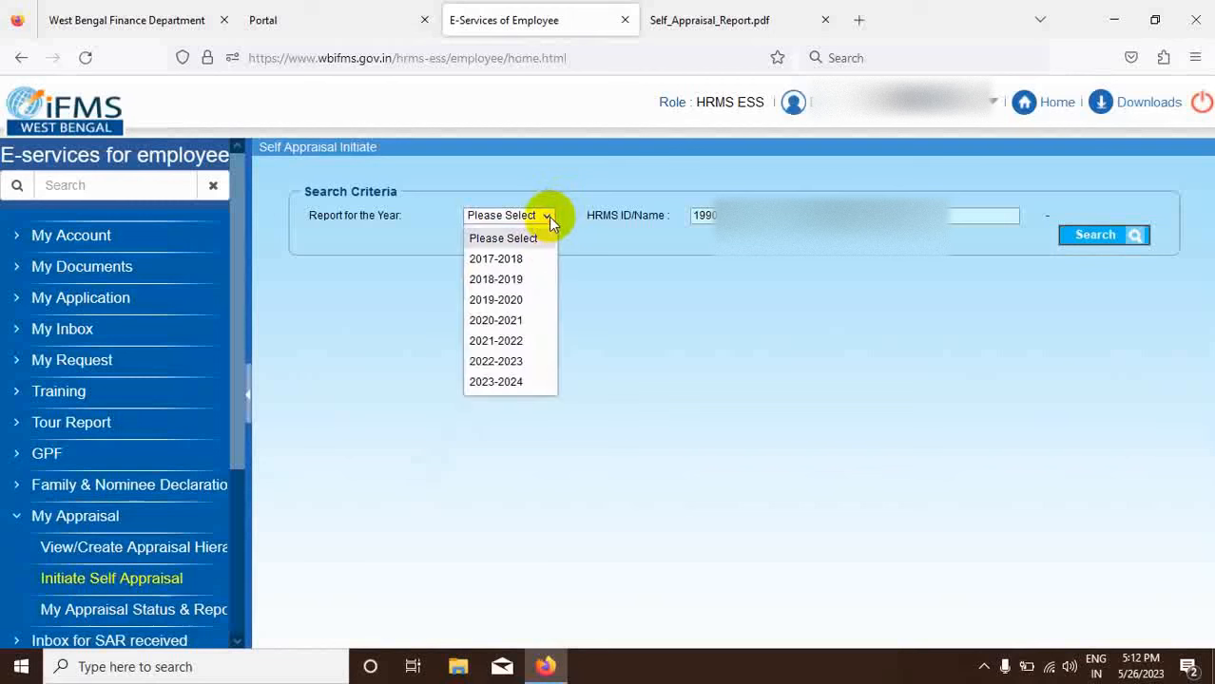
left_click(518, 361)
left_click(1079, 242)
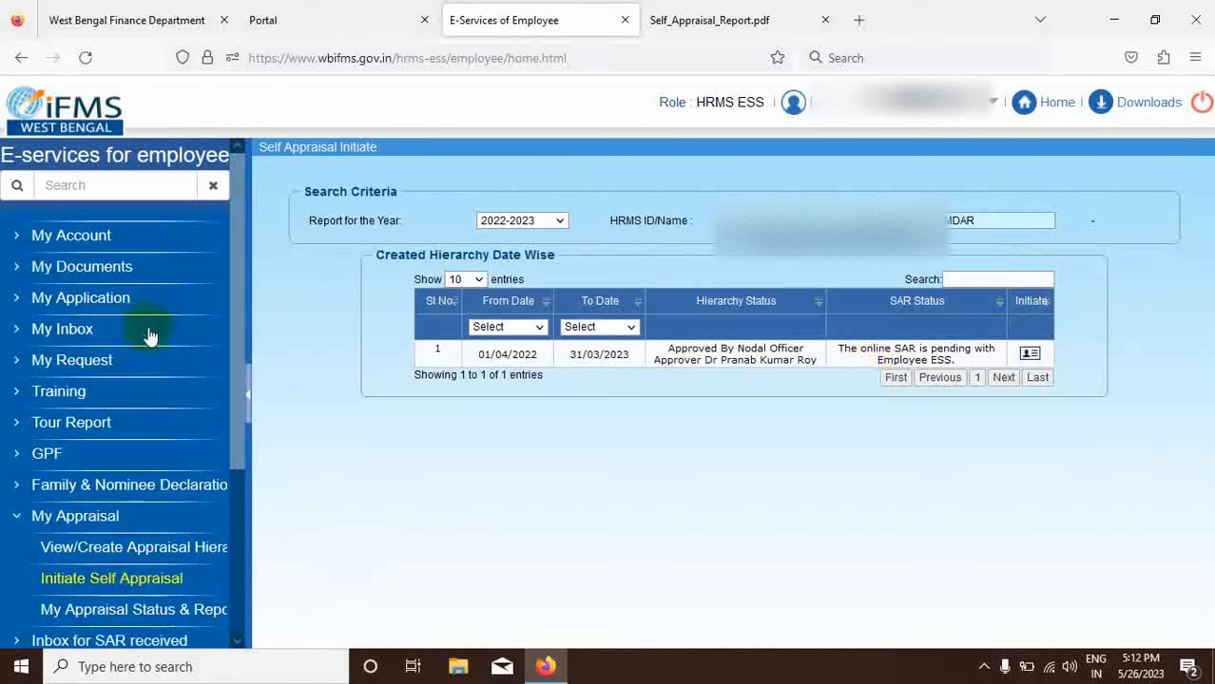
- Open the pending 2022-2023 SAR draft from the employee's inbox
left_click(64, 329)
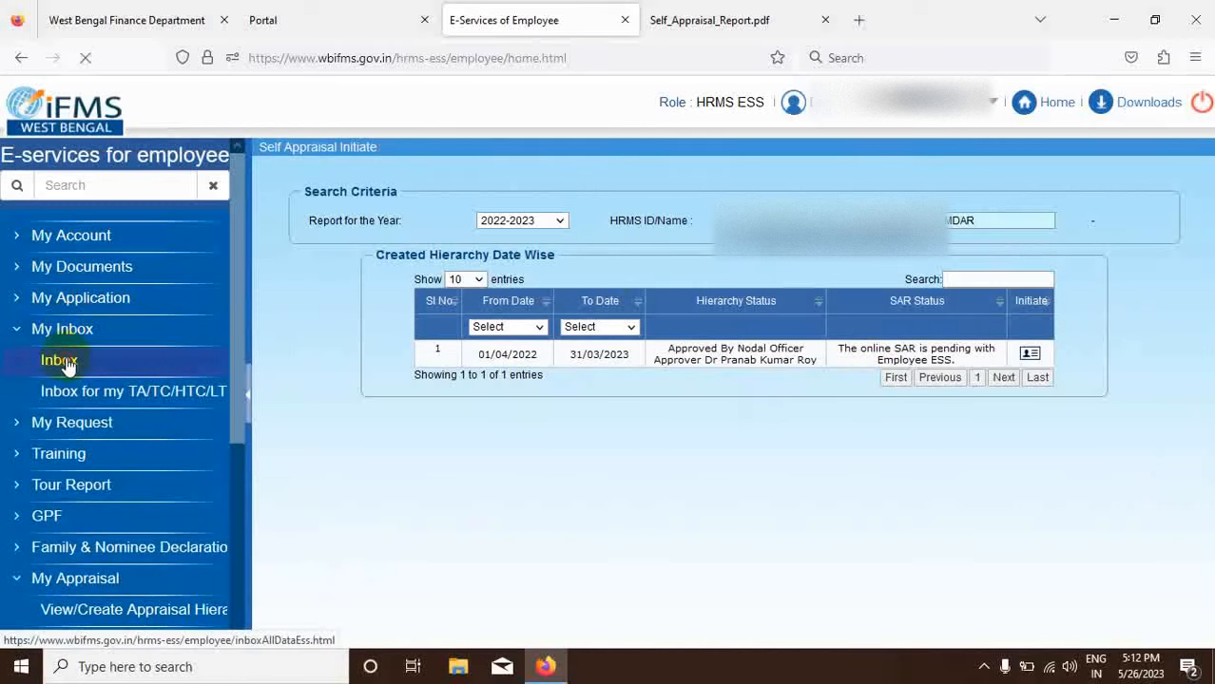
left_click(61, 361)
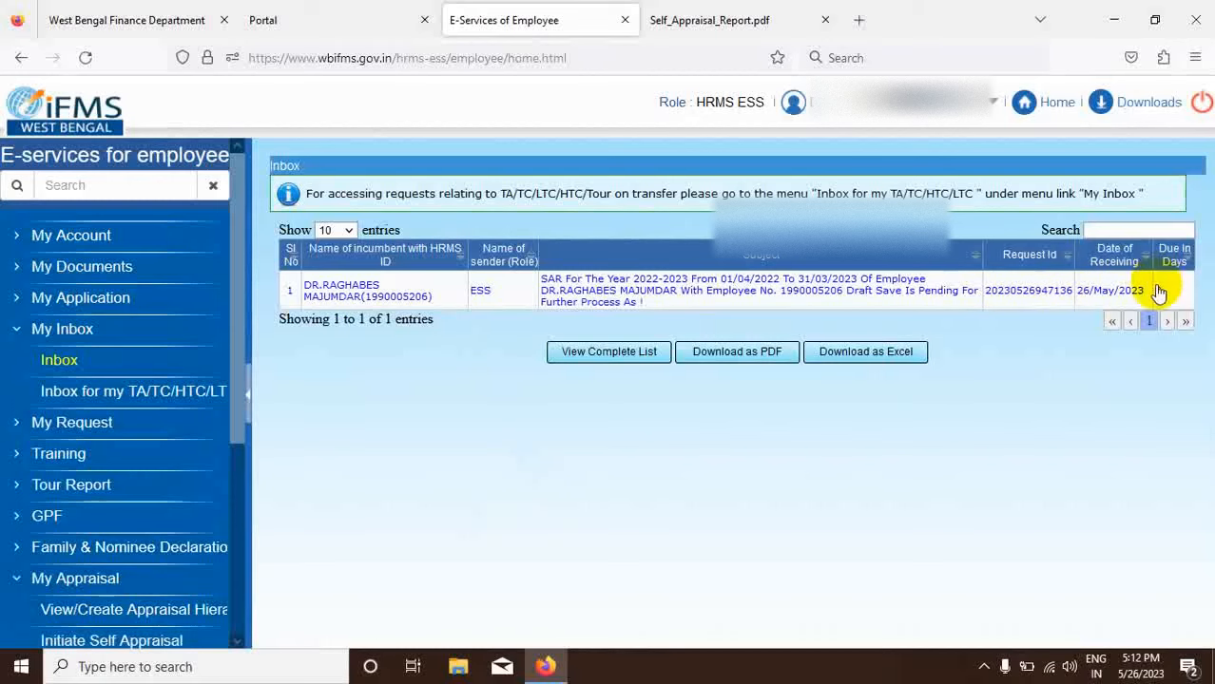
left_click(601, 292)
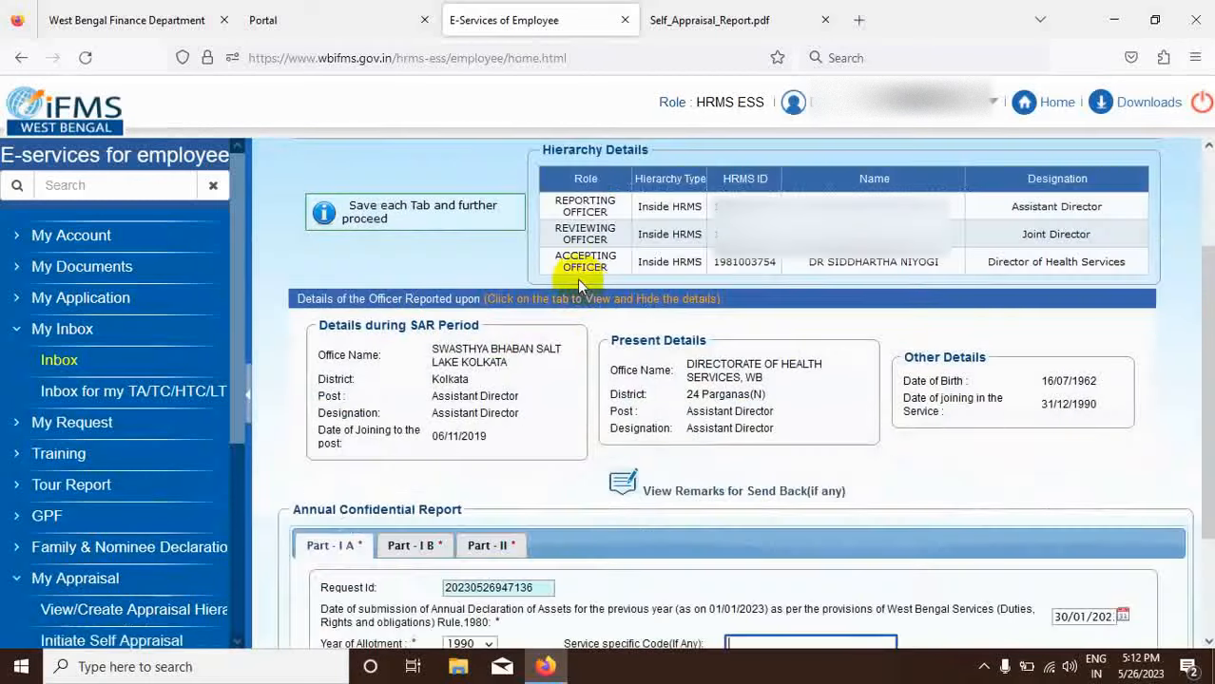
- Check the saved Part - I B data and paste the copied duties text into item 1 of Part - II
scroll(562, 412, "down", 3)
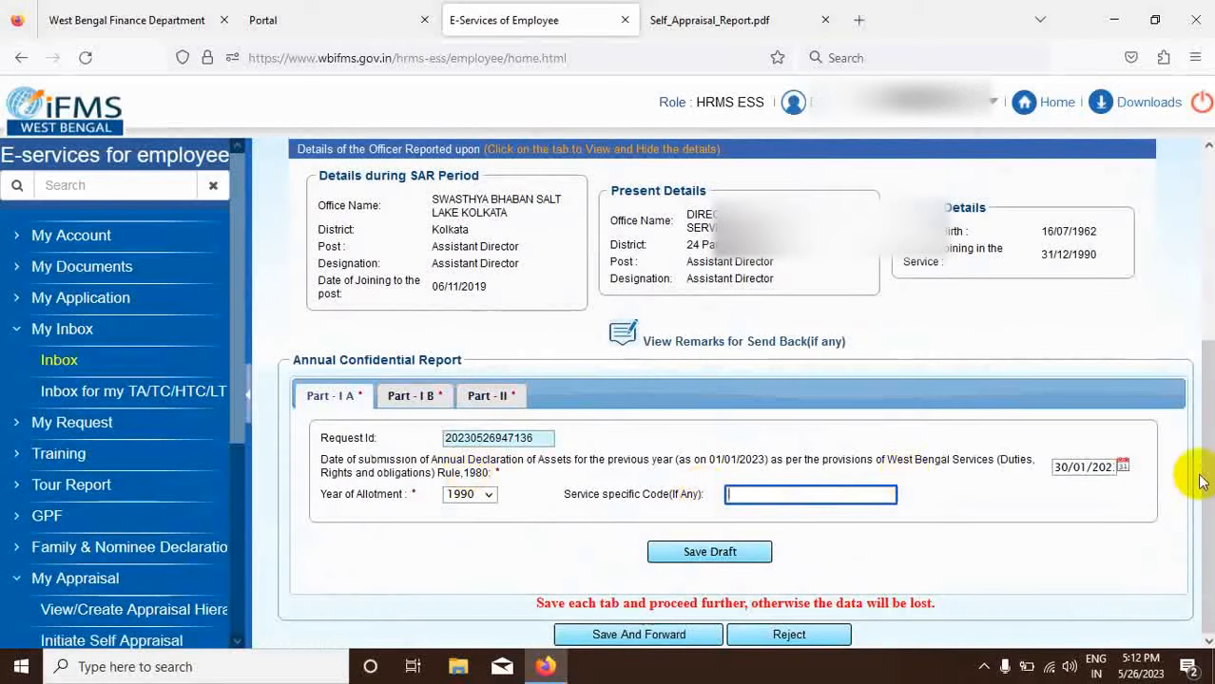
left_click(400, 397)
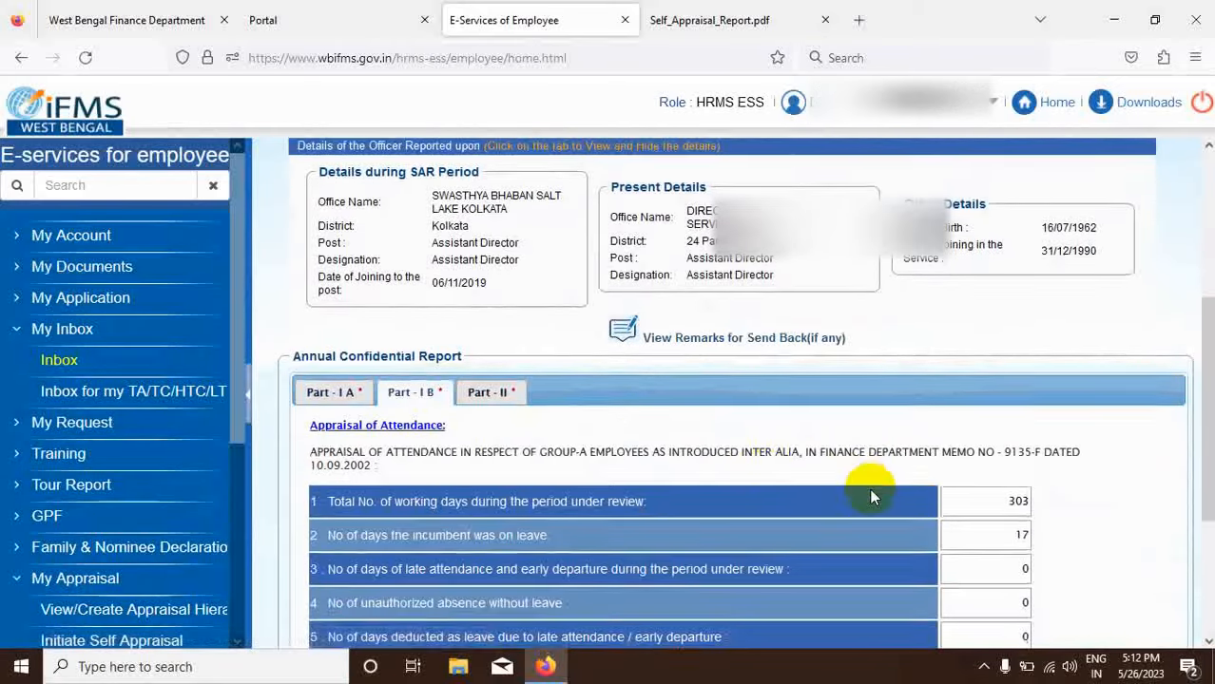
scroll(869, 488, "down", 2)
left_click(499, 214)
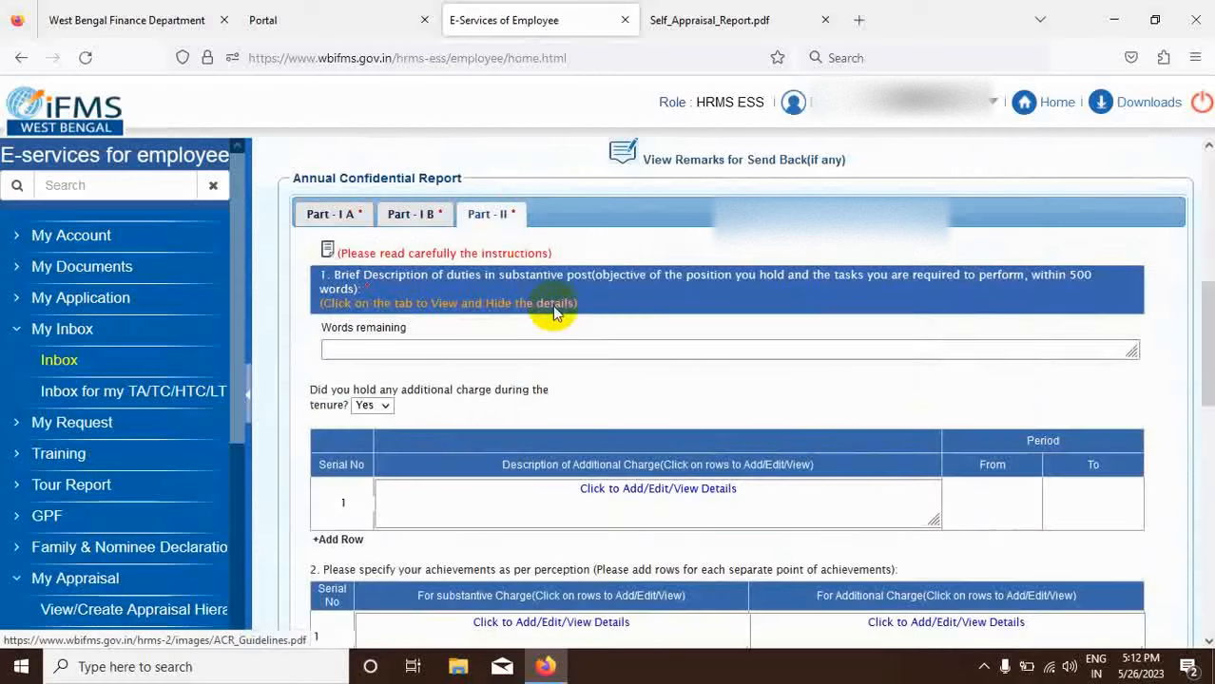
left_click(379, 351)
key("ctrl+v")
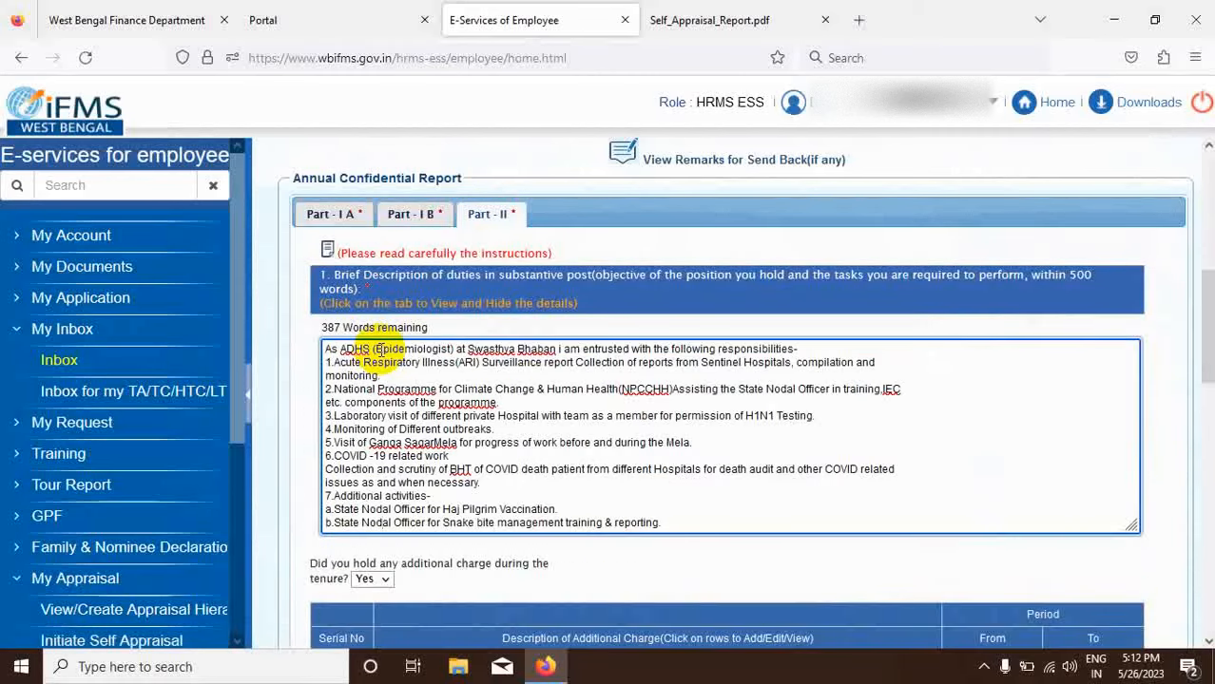
- Switch the answer about holding additional charge during the tenure to No and back to Yes
scroll(379, 351, "down", 3)
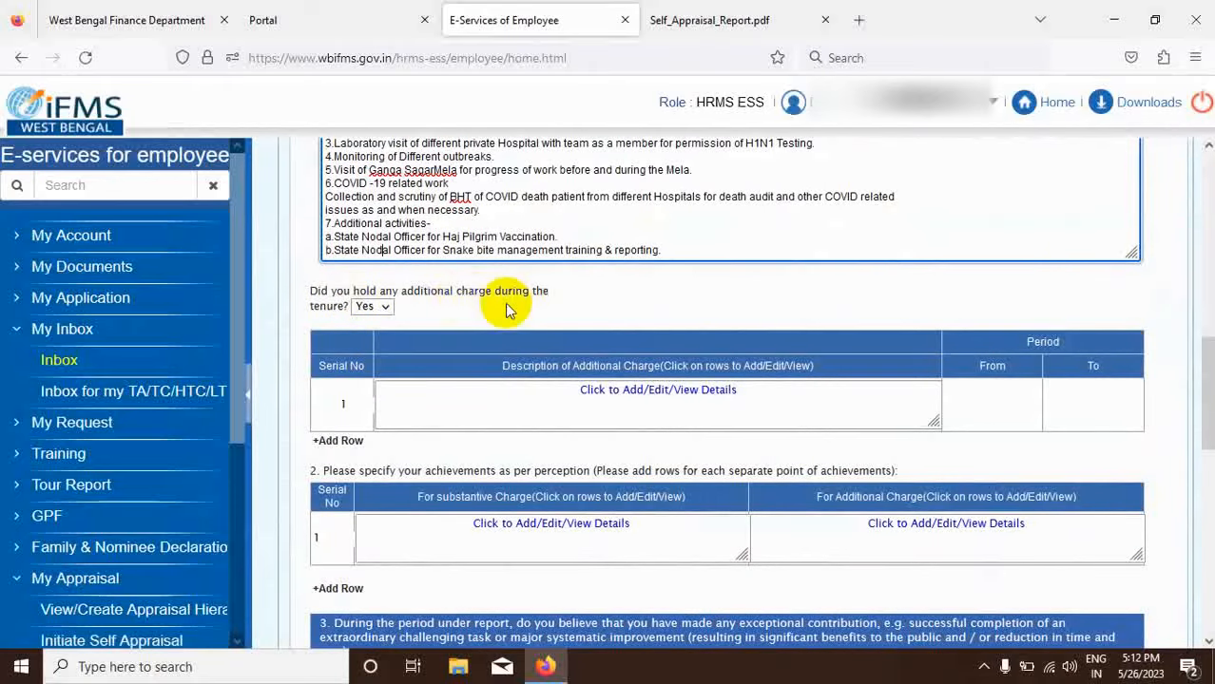
left_click(386, 307)
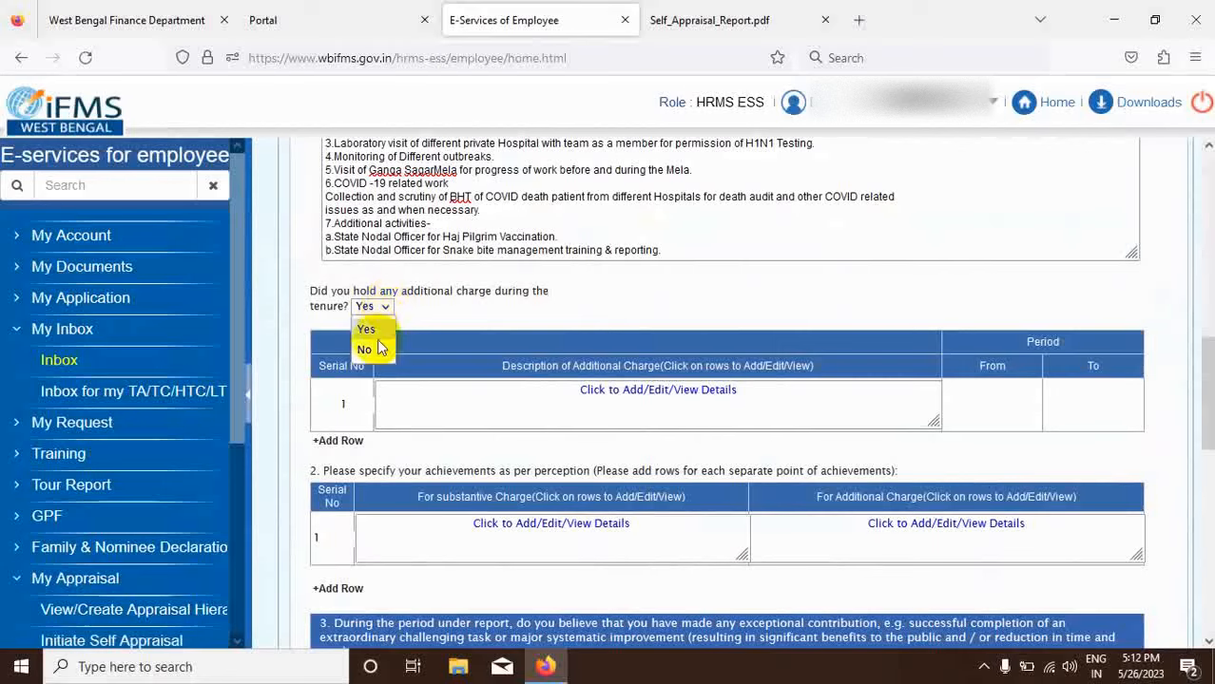
left_click(382, 343)
left_click(385, 307)
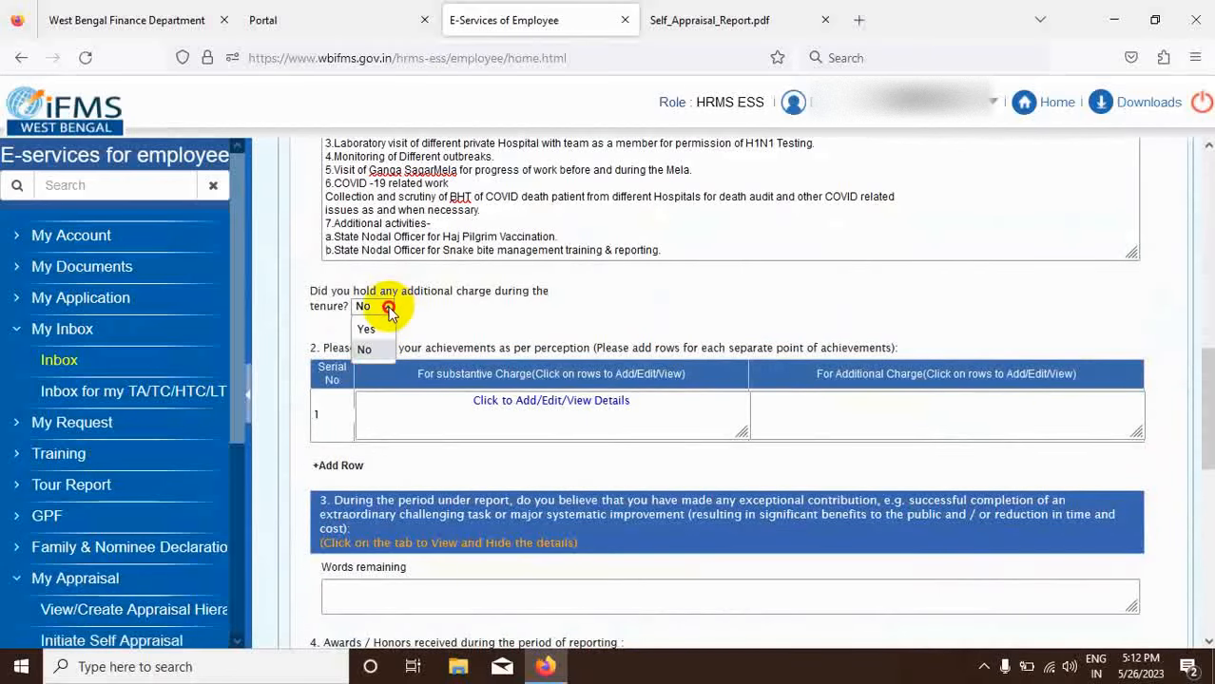
left_click(379, 328)
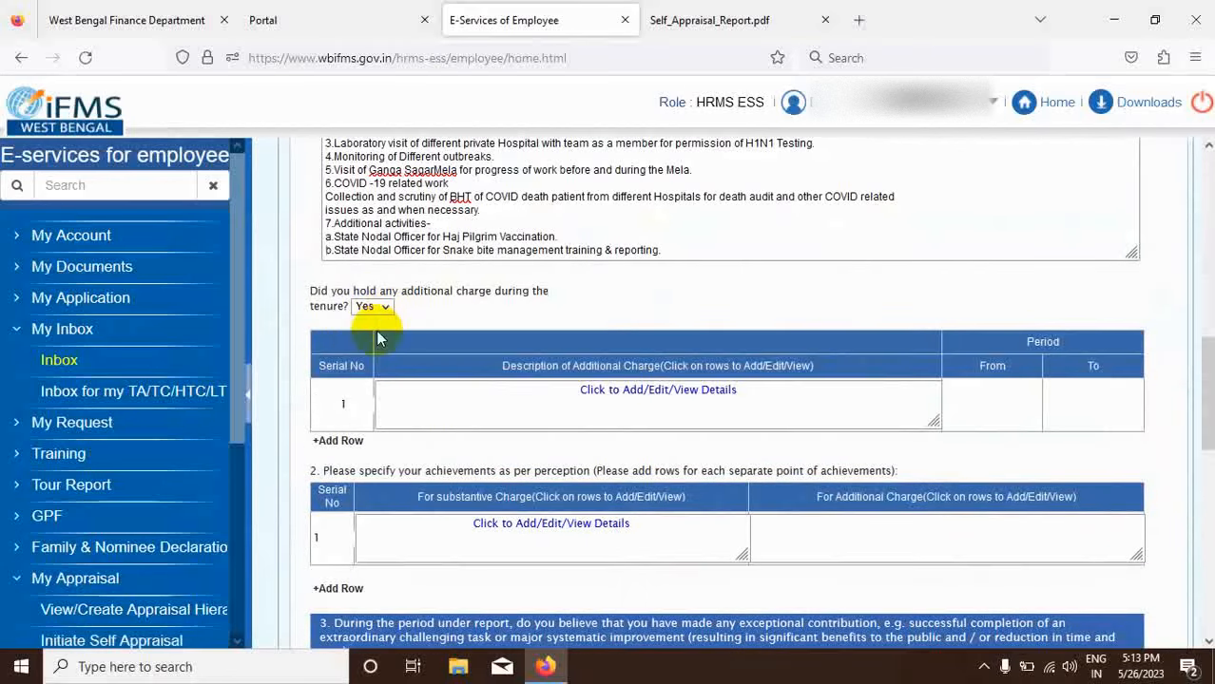
- Open the details of additional charge row 1 and copy "State Nodal Officer for Haj Pilgrim Vaccination." from the previous year's report
left_click(649, 397)
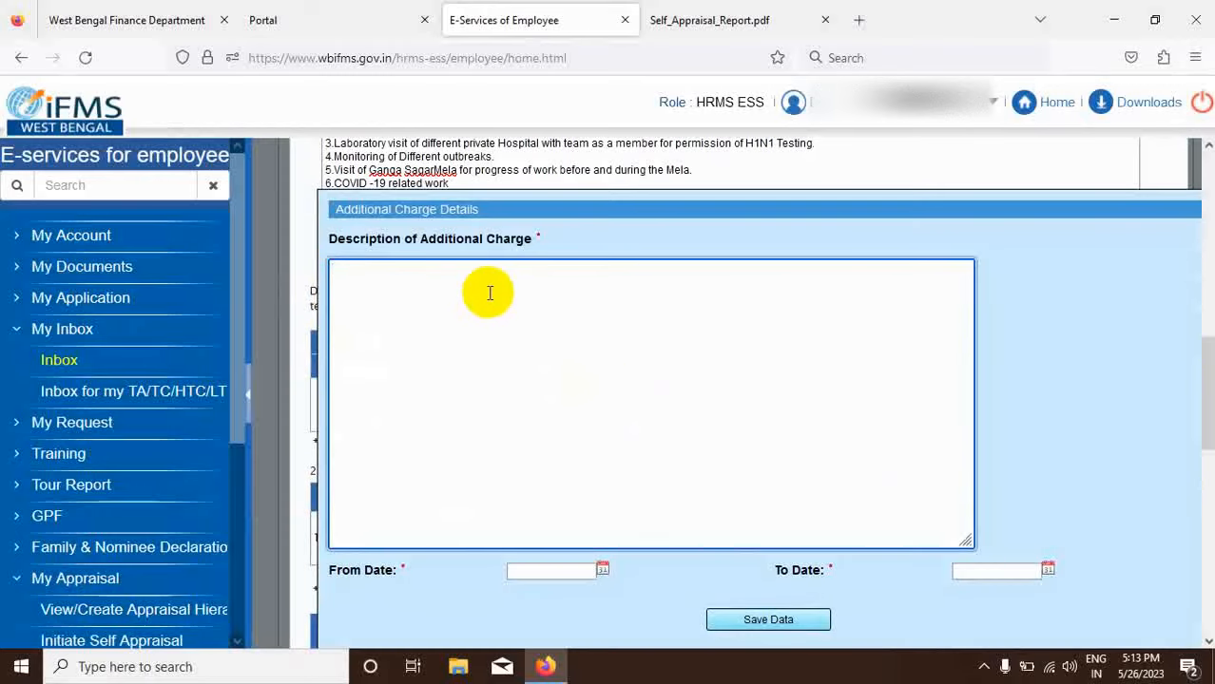
left_click(698, 23)
scroll(648, 308, "down", 5)
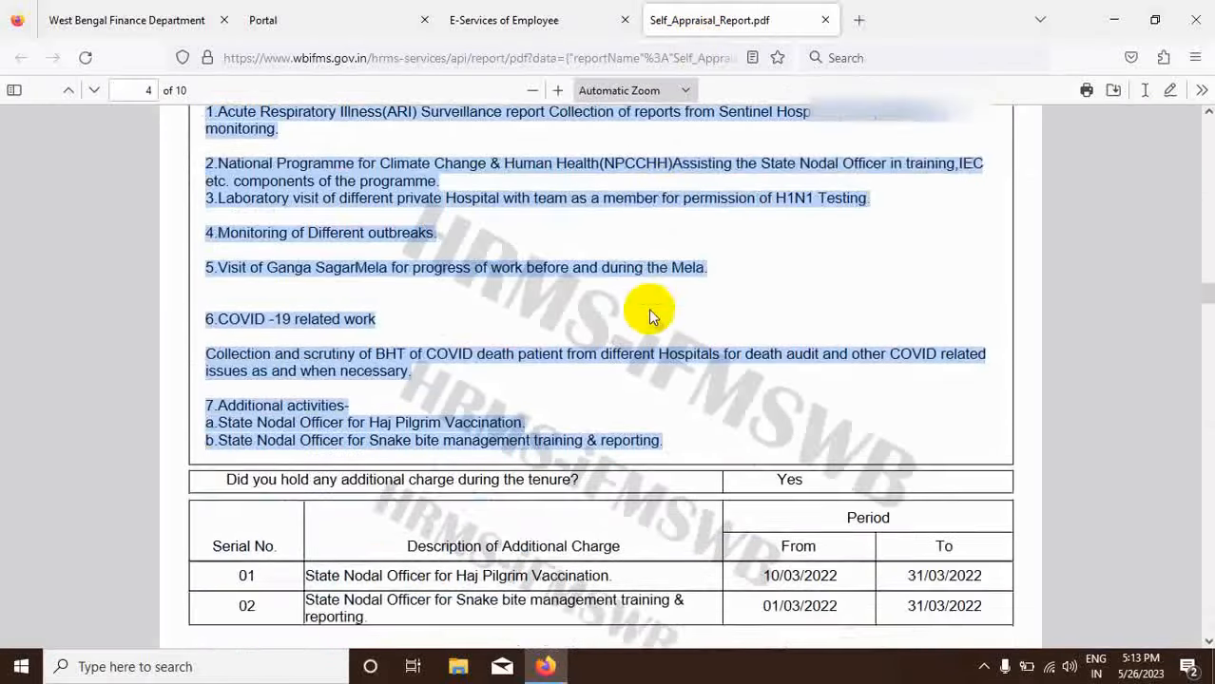
left_click(846, 176)
scroll(647, 353, "down", 3)
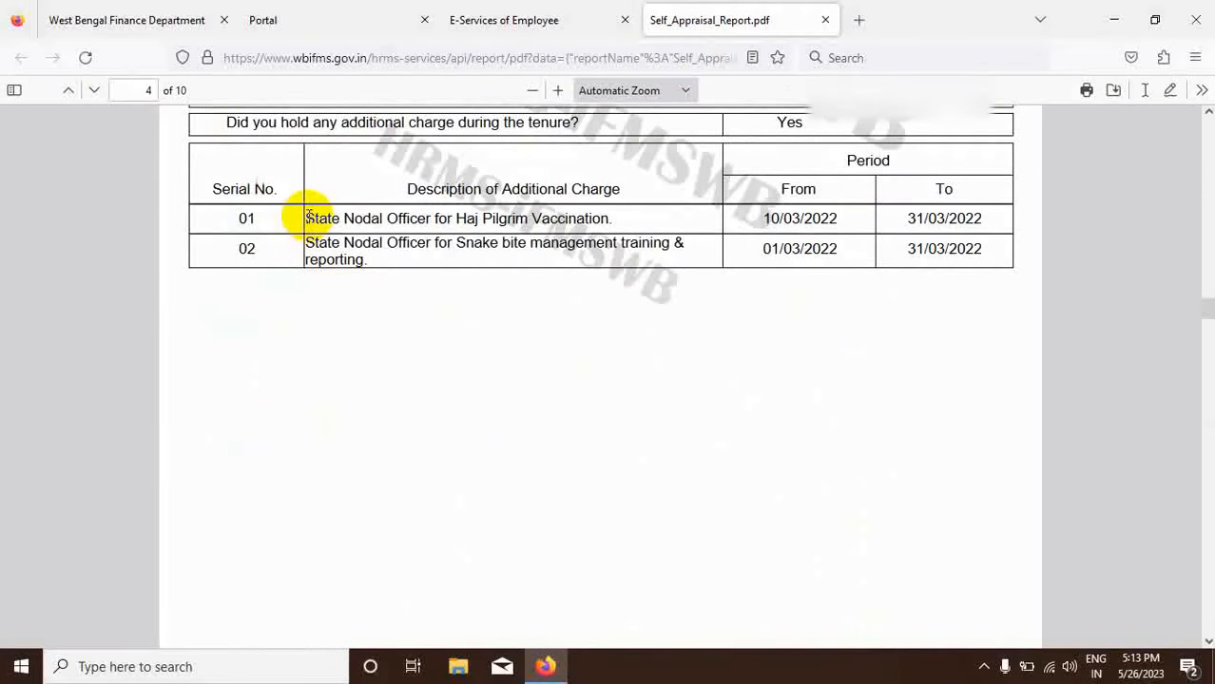
left_click_drag(307, 216, 622, 218)
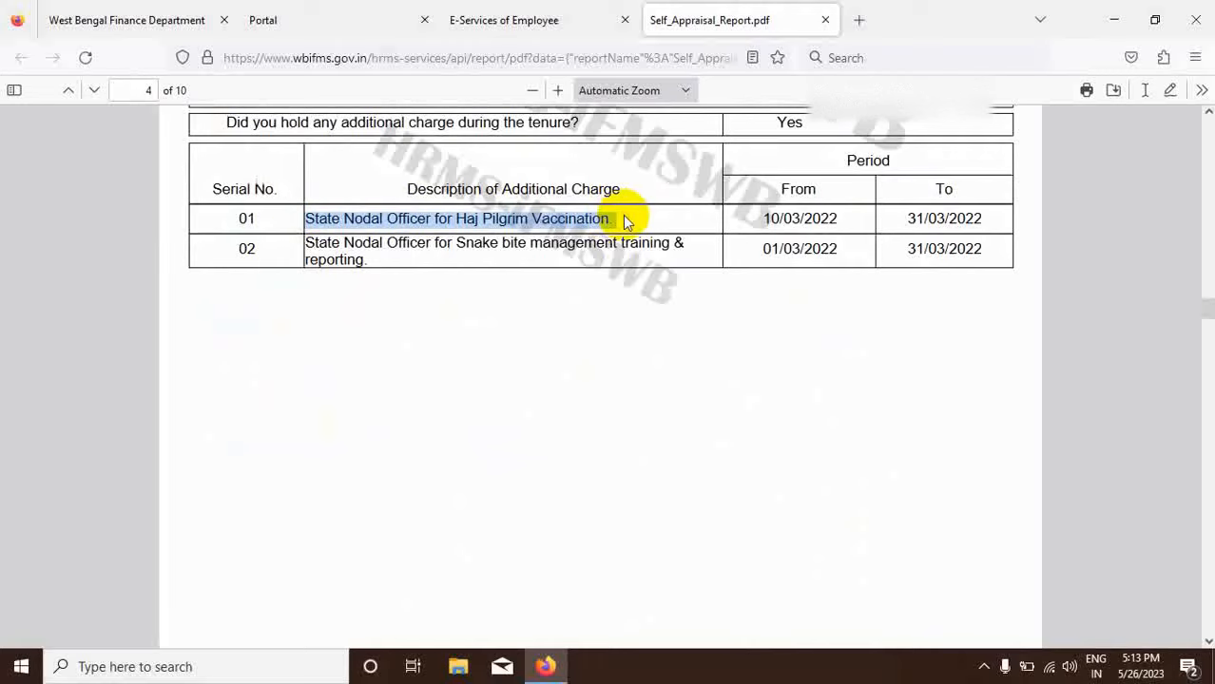
right_click(613, 218)
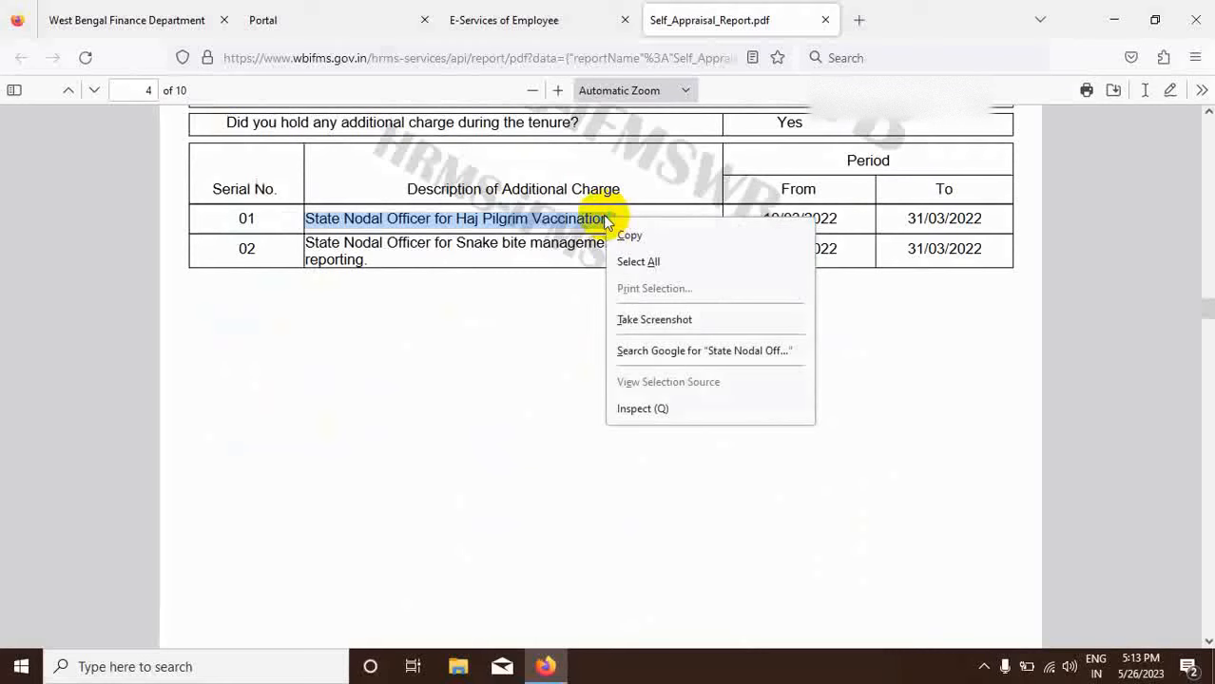
left_click(652, 236)
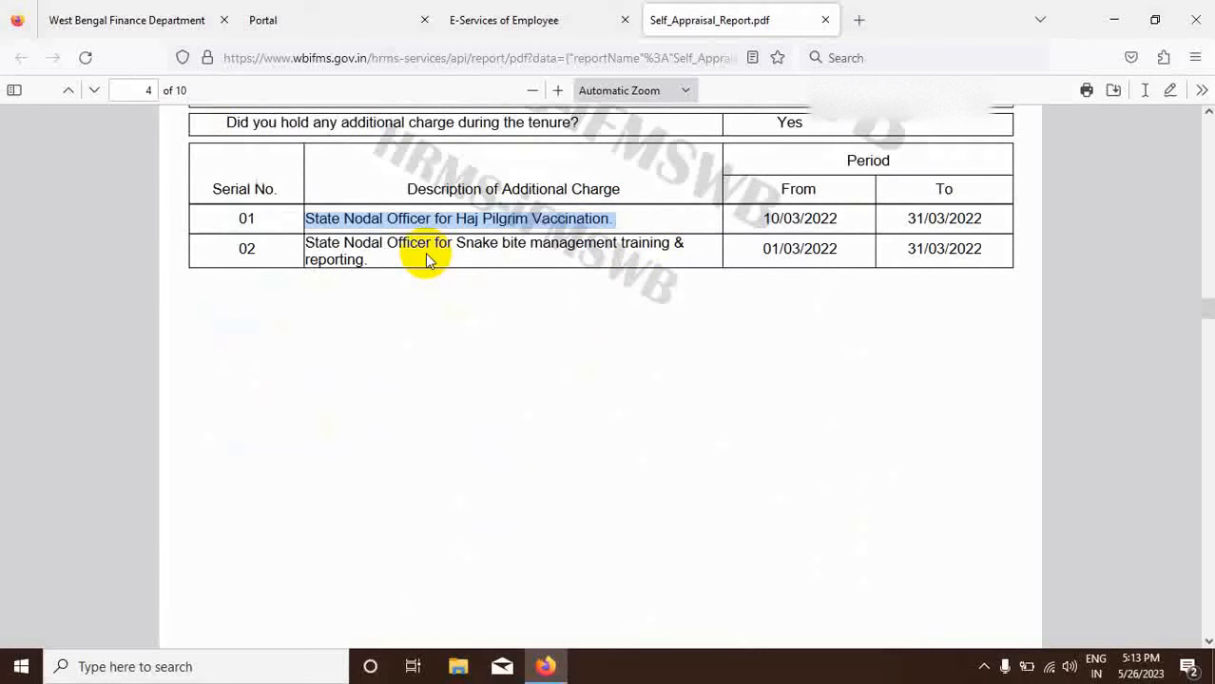
- Paste the copied text into the Description of Additional Charge and insert "Yatra" before "Vaccination"
left_click(501, 17)
key("ctrl+v")
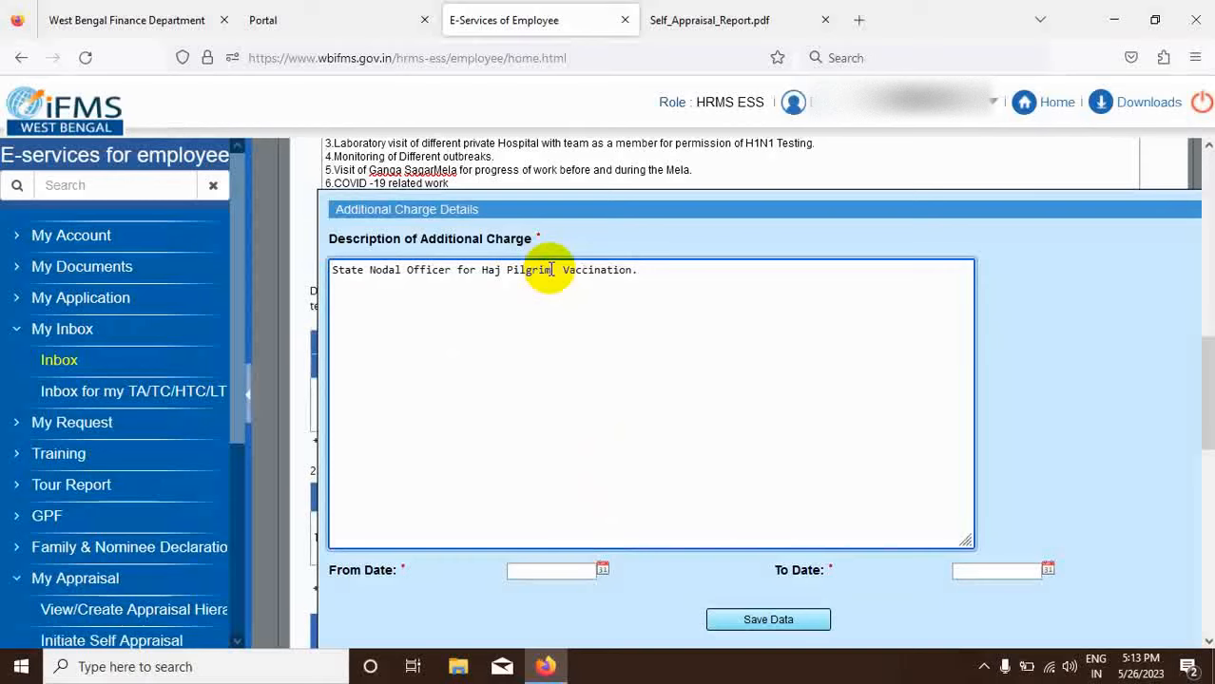
type("Yatra")
- Set the From Date of additional charge row 1 to 01/04/2022
left_click(603, 568)
scroll(631, 566, "down", 2)
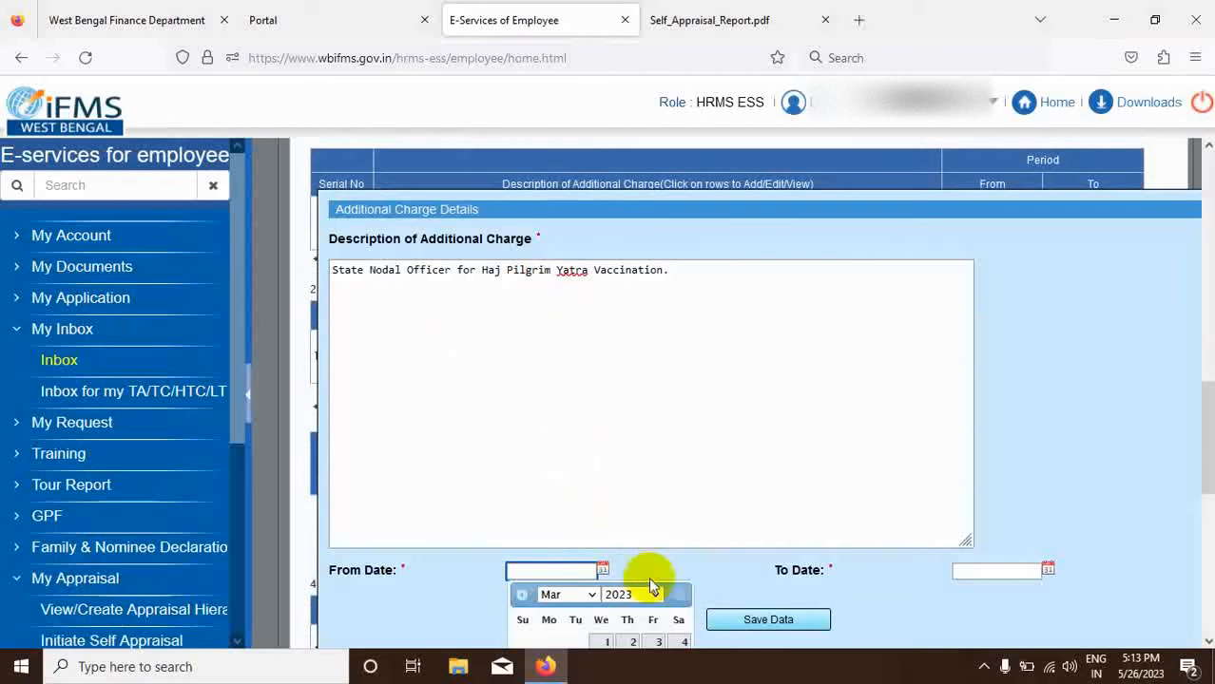
left_click(649, 595)
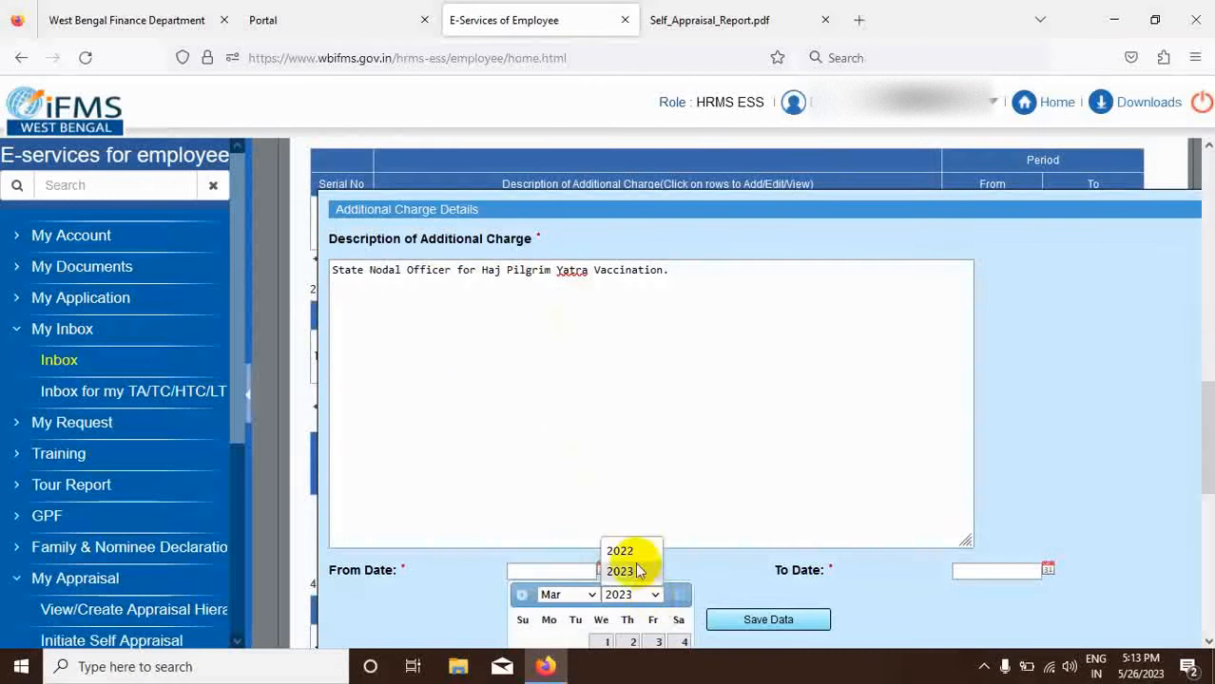
left_click(624, 549)
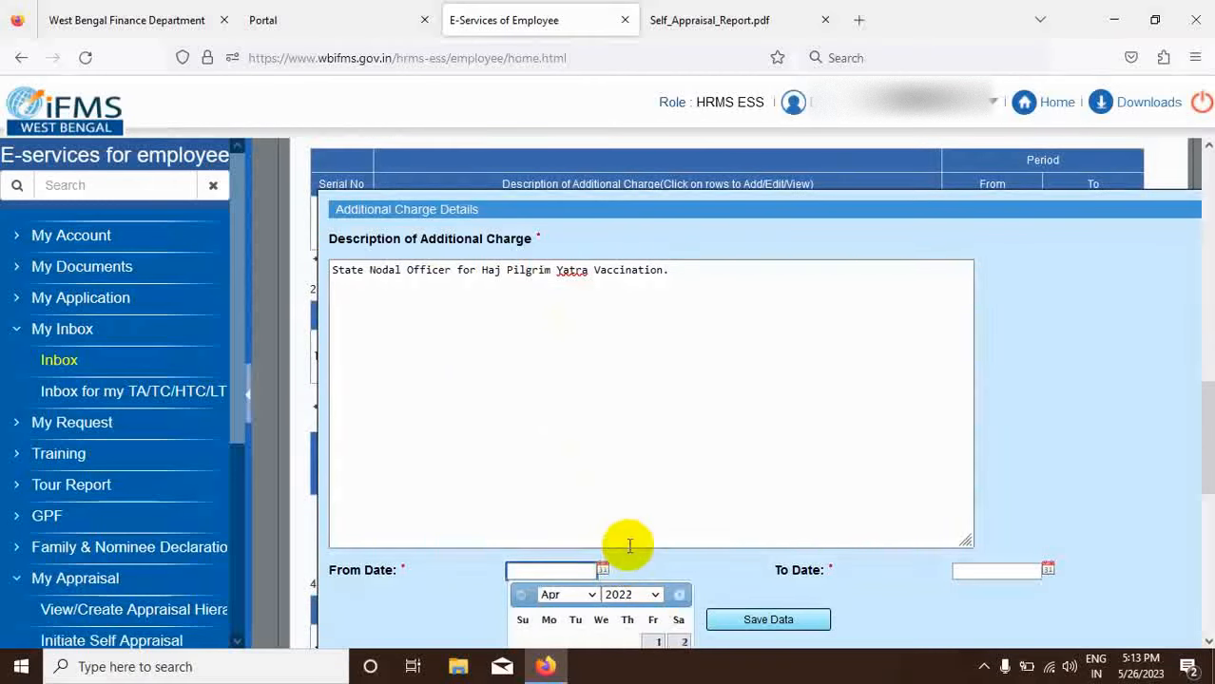
left_click(653, 640)
- Set the To Date of additional charge row 1 to 31/03/2023 and save the row's data
left_click(1047, 567)
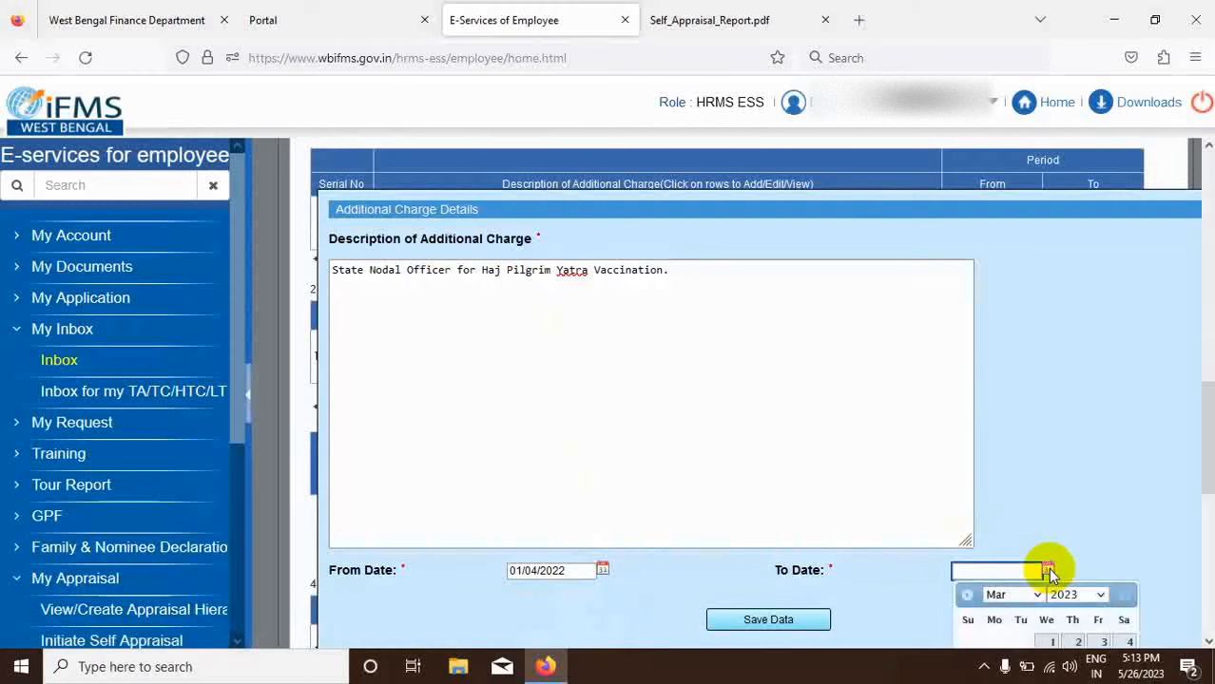
scroll(1161, 489, "down", 5)
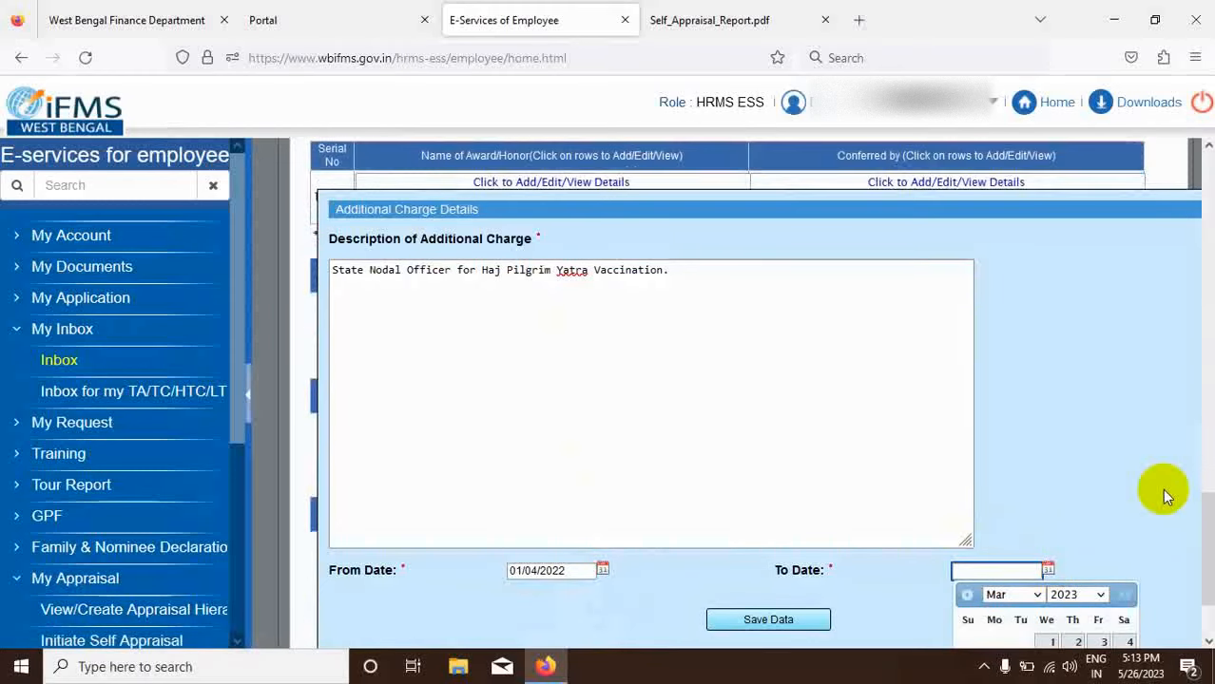
scroll(1162, 488, "down", 1)
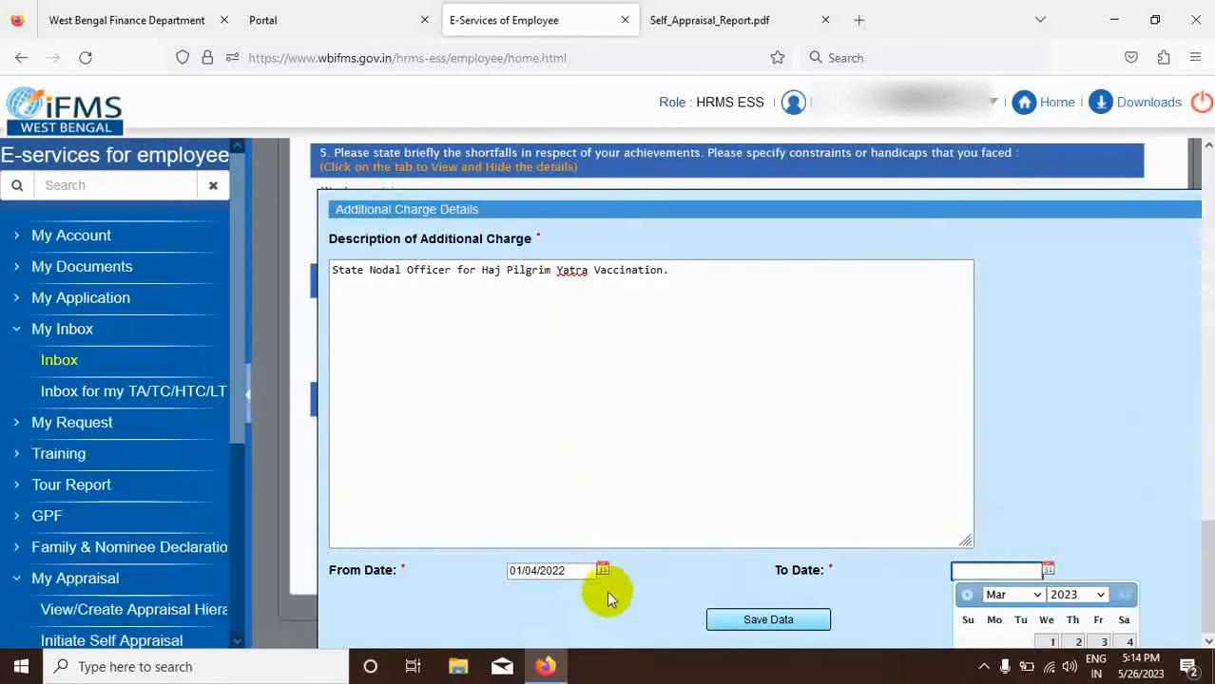
scroll(1058, 398, "down", 3)
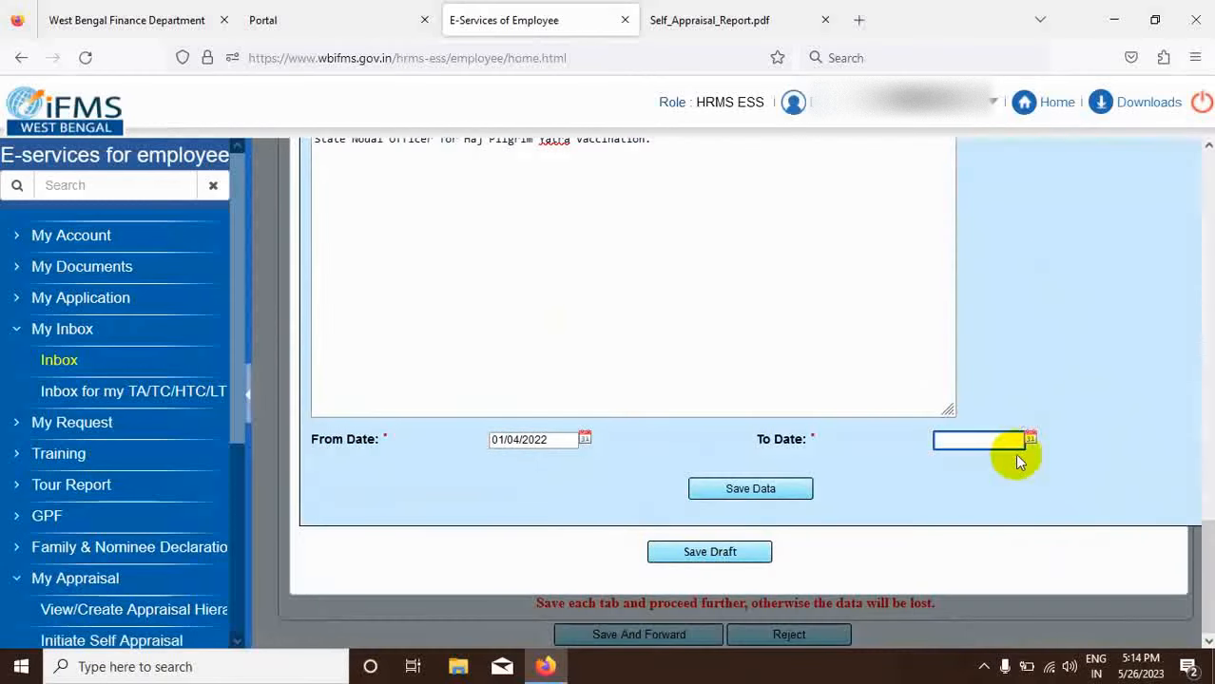
left_click_drag(1064, 342, 1080, 390)
left_click(1038, 467)
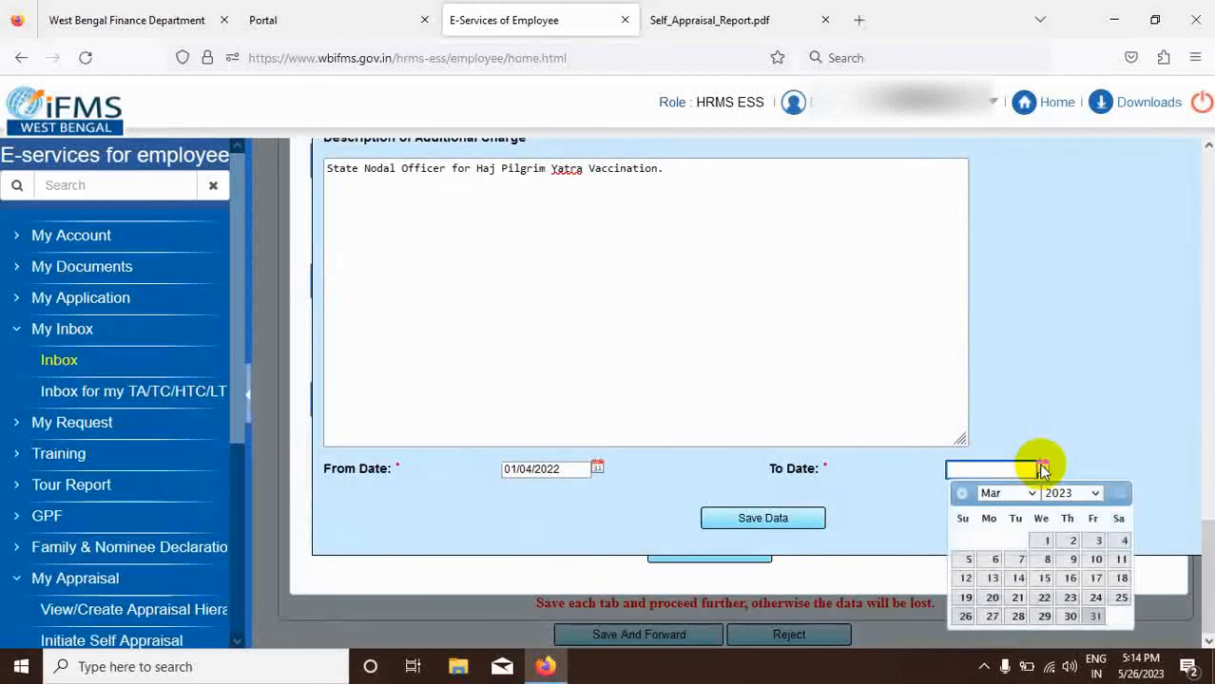
left_click(1093, 618)
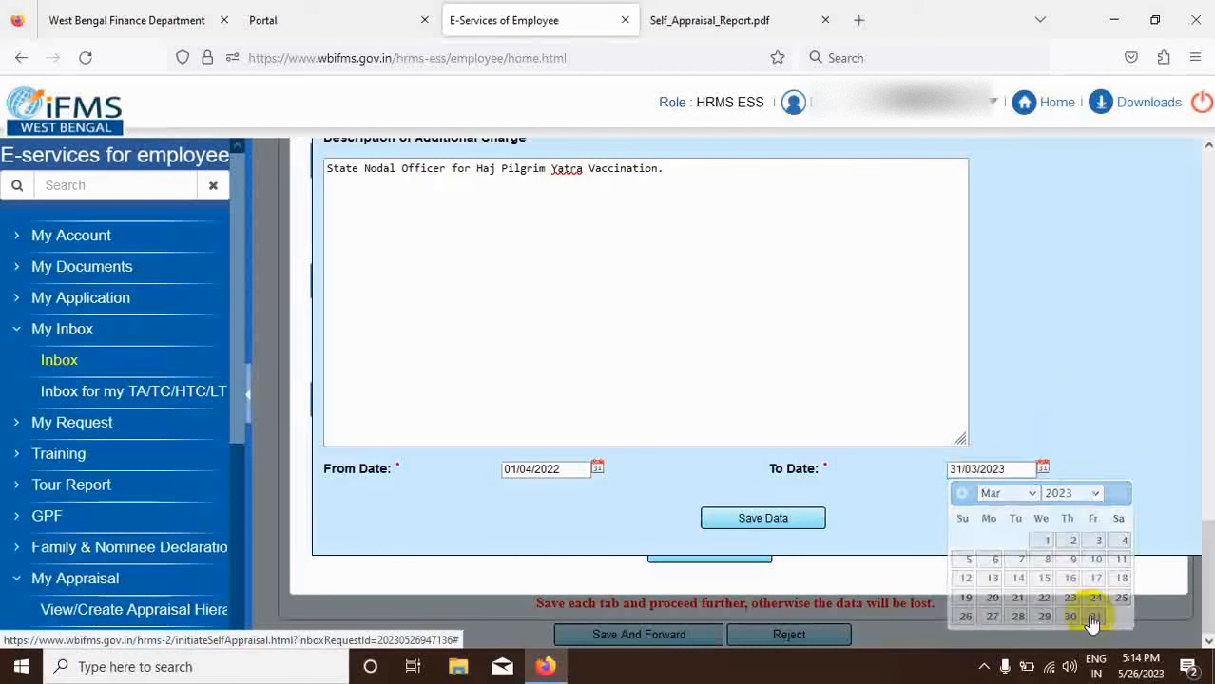
left_click(762, 519)
- Add a second row to the additional charge table and open its details
scroll(753, 407, "down", 3)
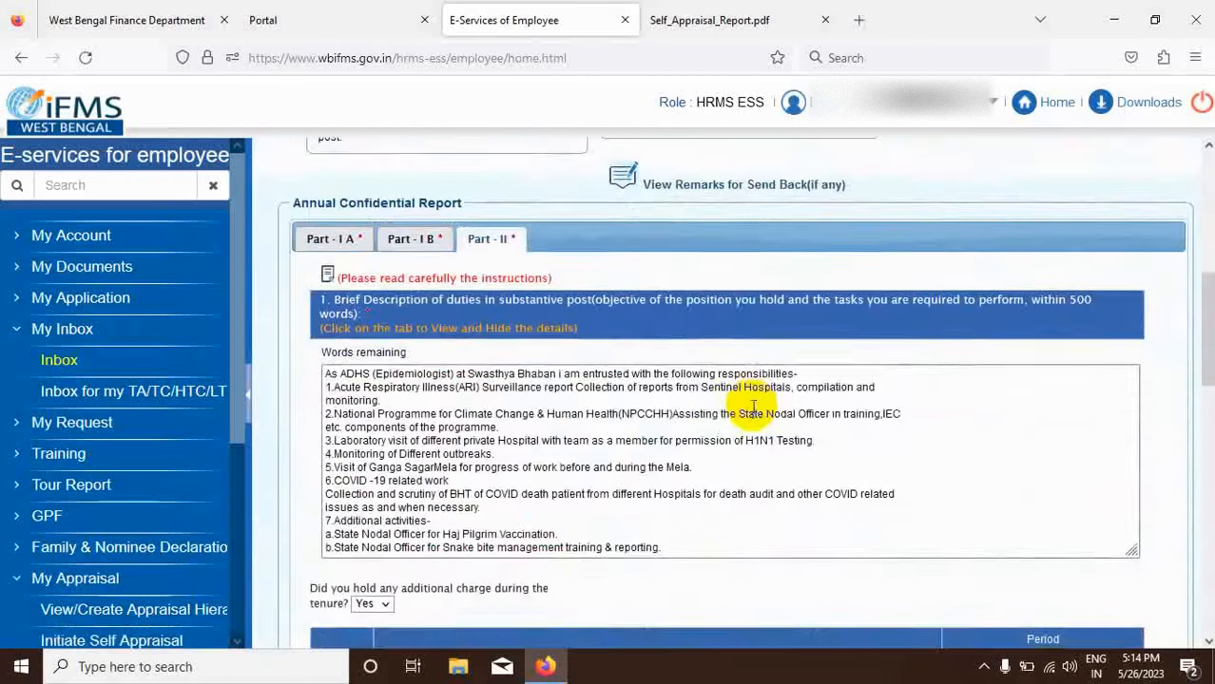
scroll(752, 407, "down", 5)
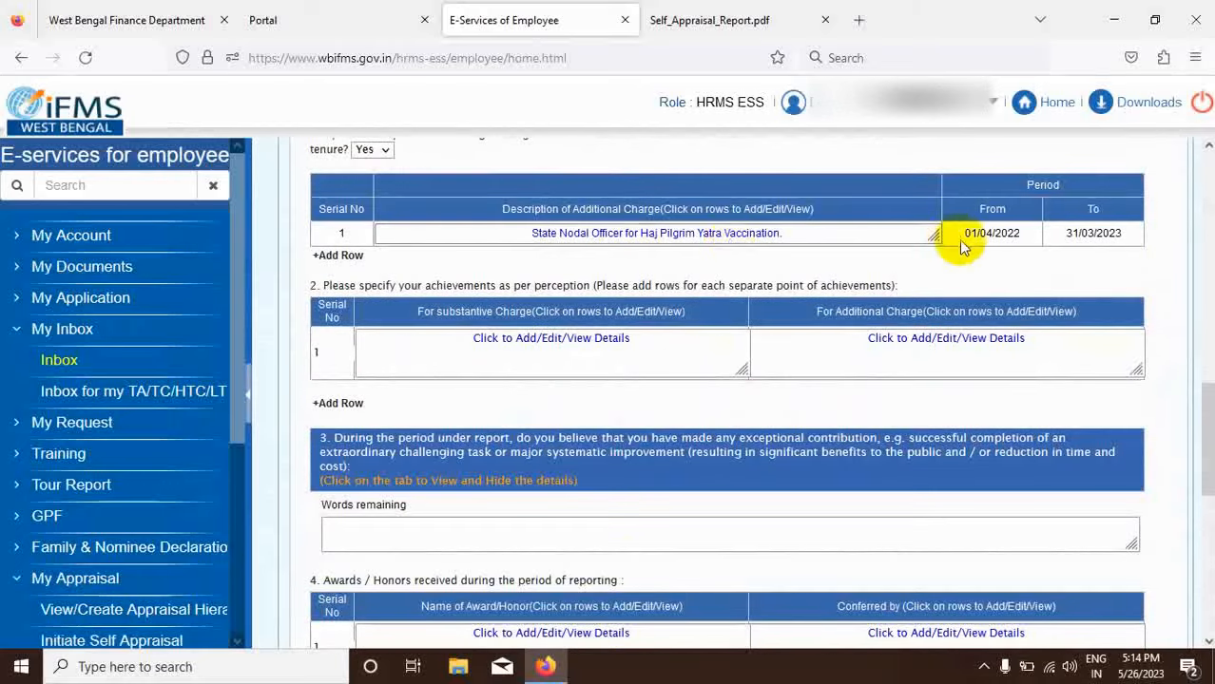
left_click(345, 258)
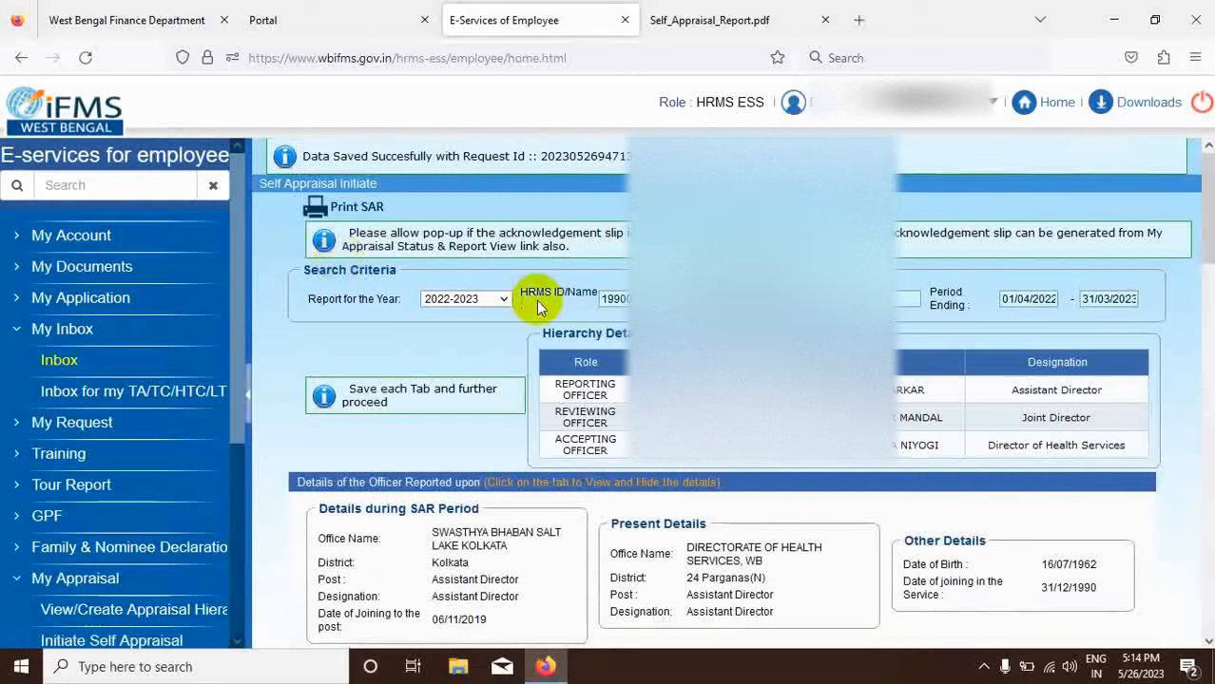
scroll(536, 304, "down", 4)
scroll(536, 304, "down", 8)
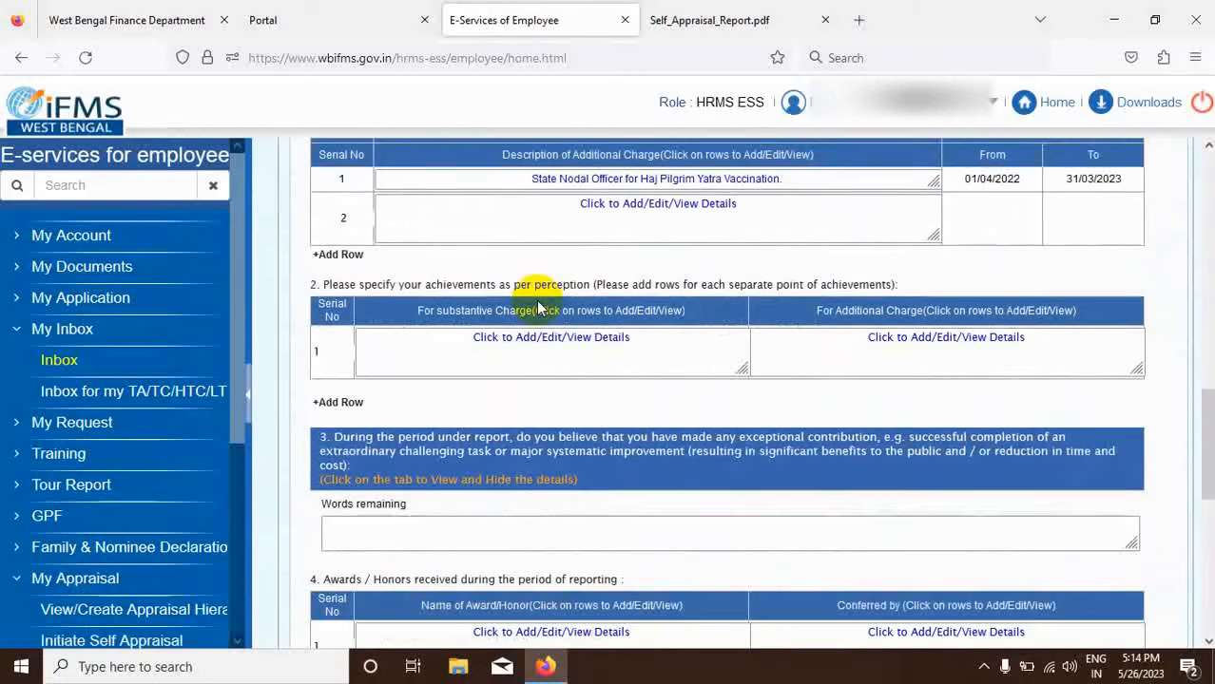
left_click(644, 211)
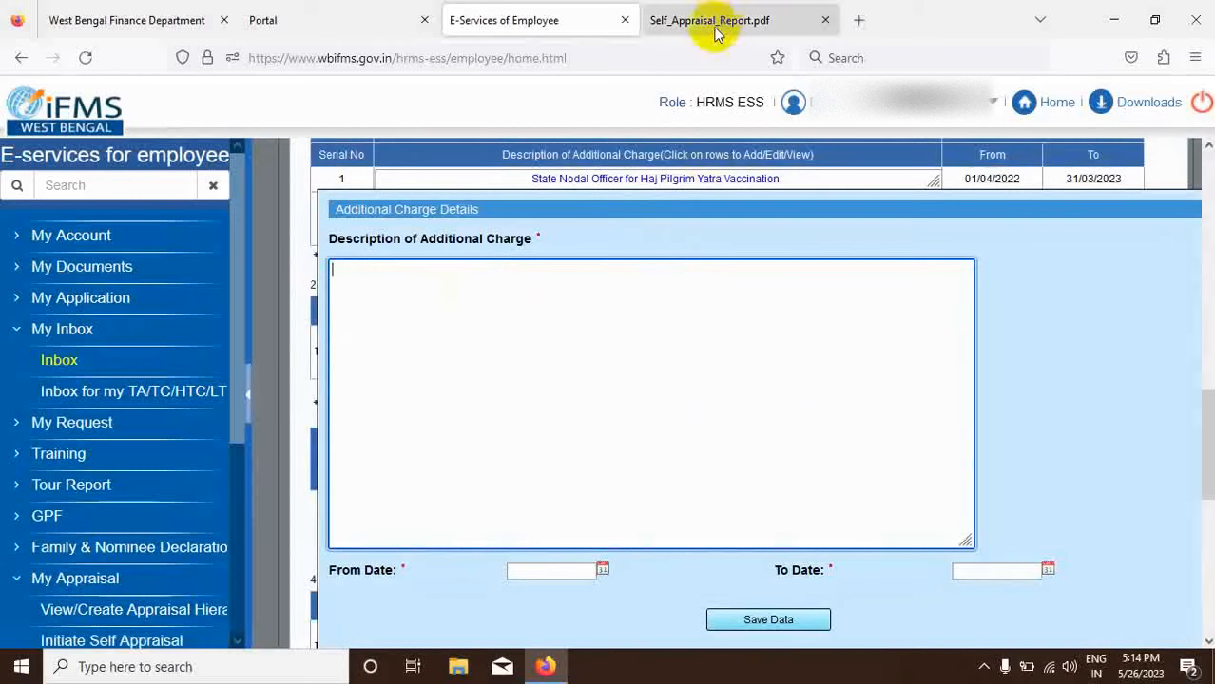
- Check the additional charges in the previous year's report and enter "IDSP Nodal Officer" as the description for row 2
left_click(715, 27)
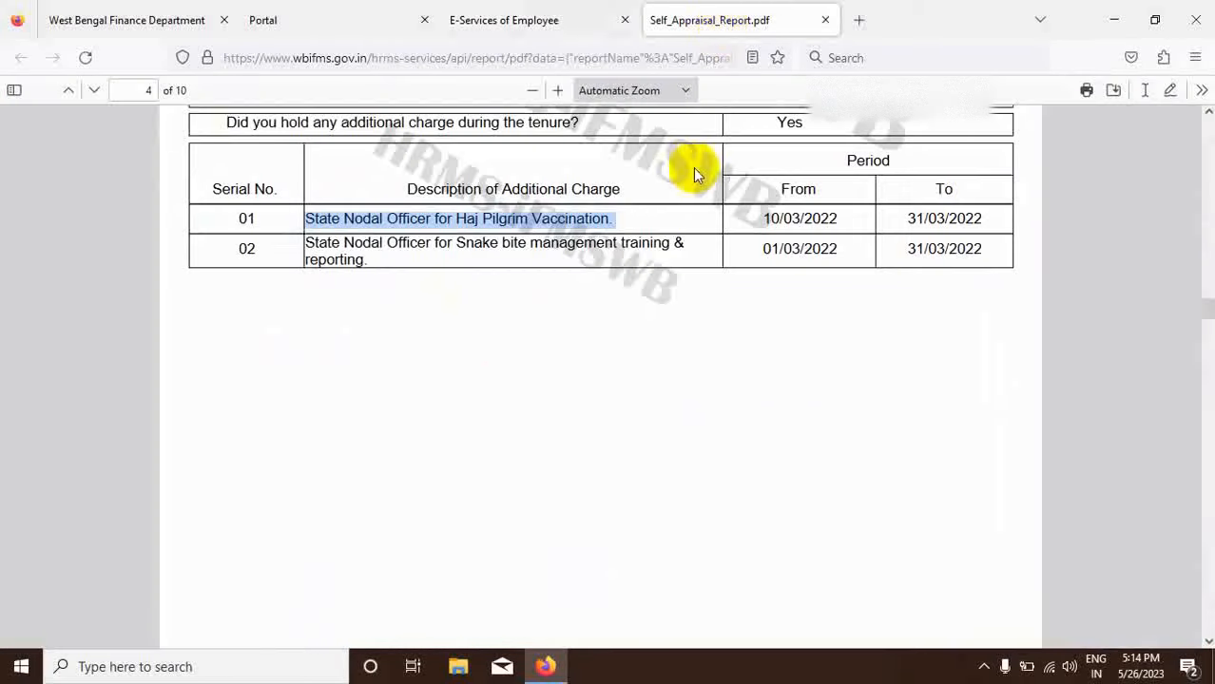
left_click(444, 344)
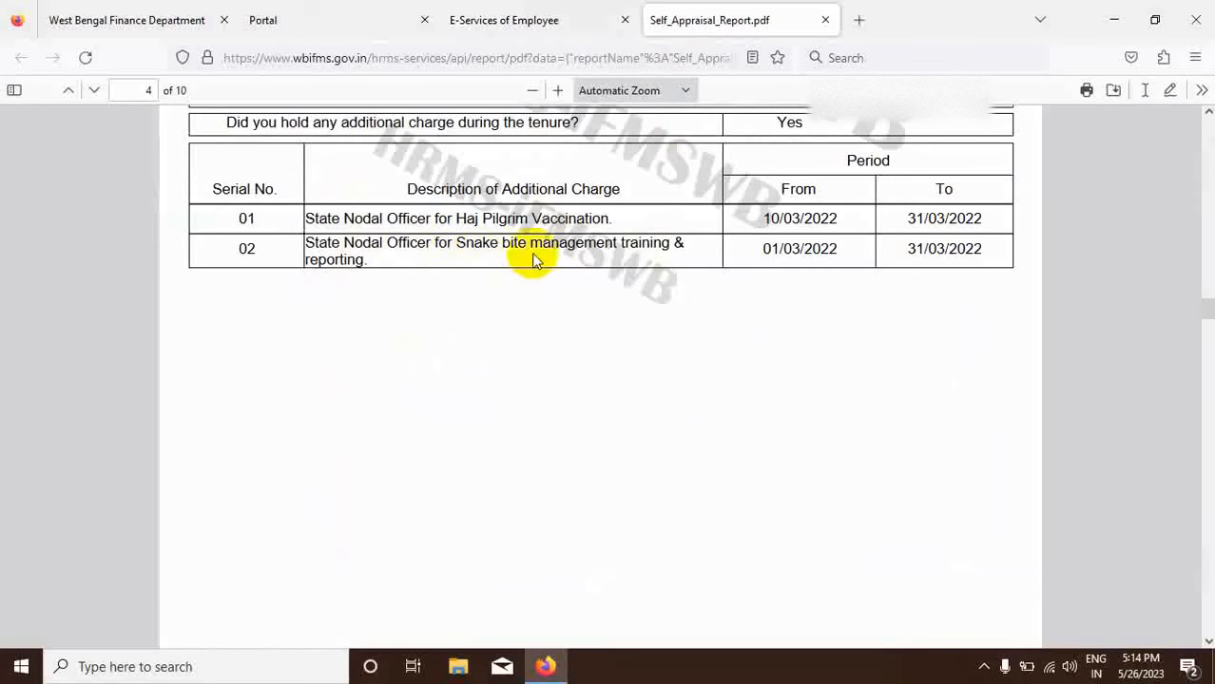
left_click(524, 22)
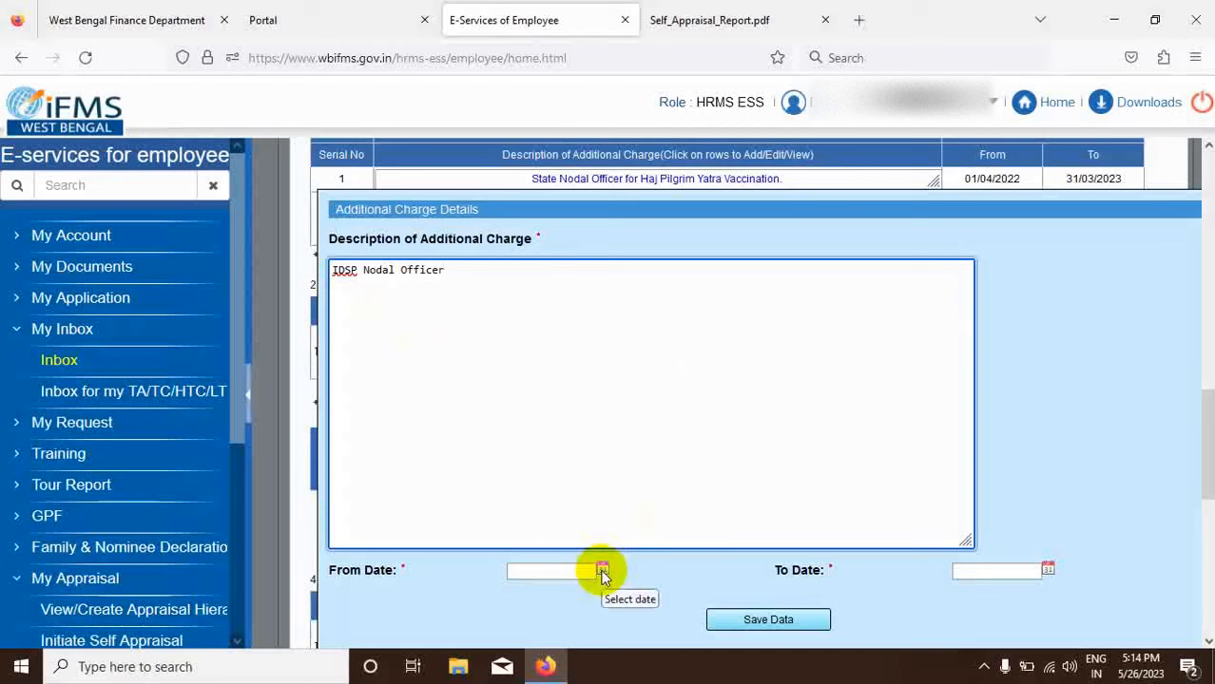
- Set the From Date of additional charge row 2 to 02/01/2023
left_click(603, 570)
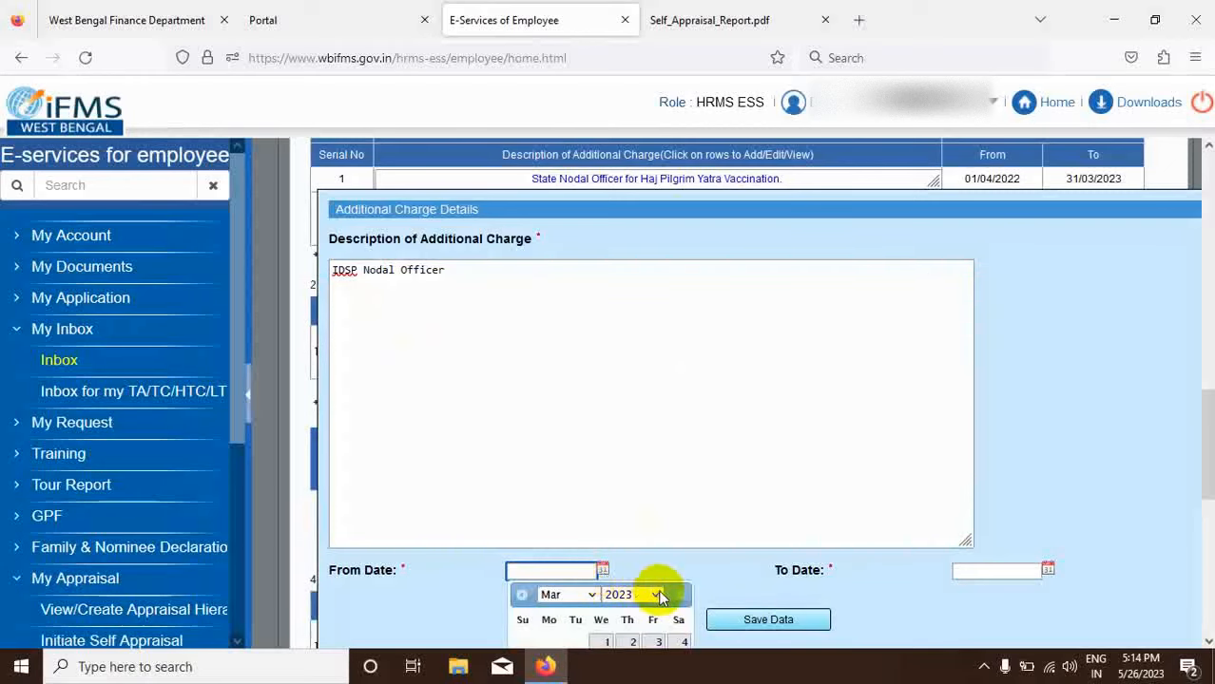
left_click(1106, 480)
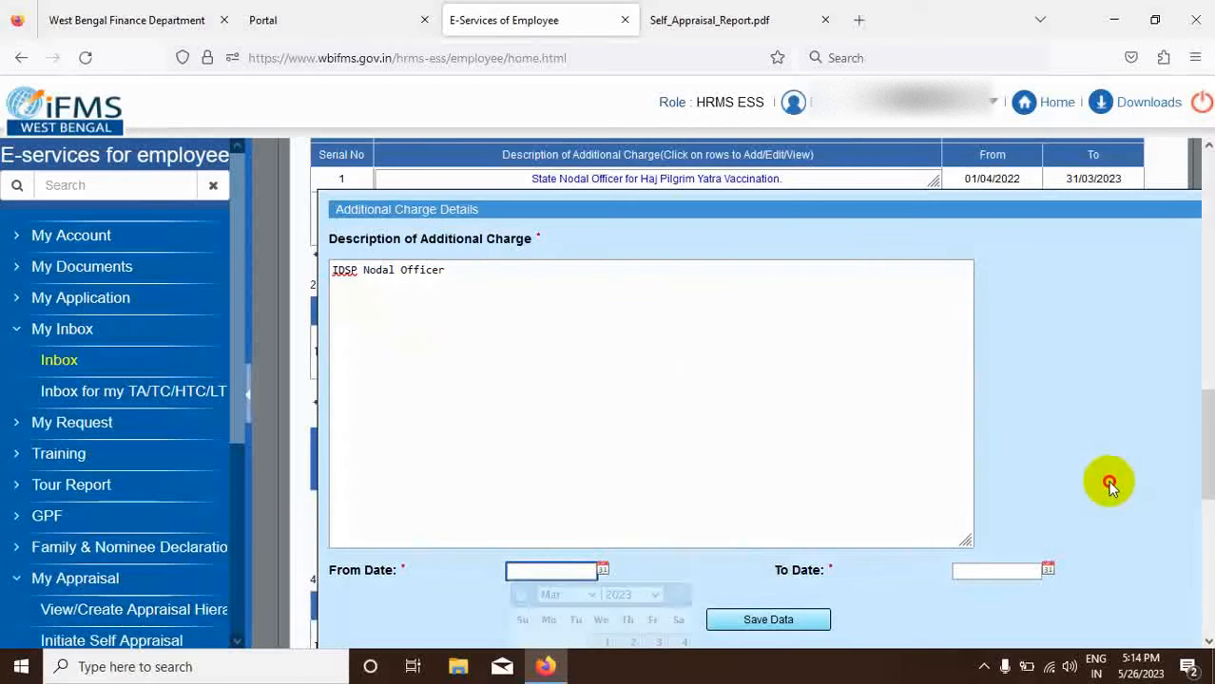
scroll(1106, 331, "down", 3)
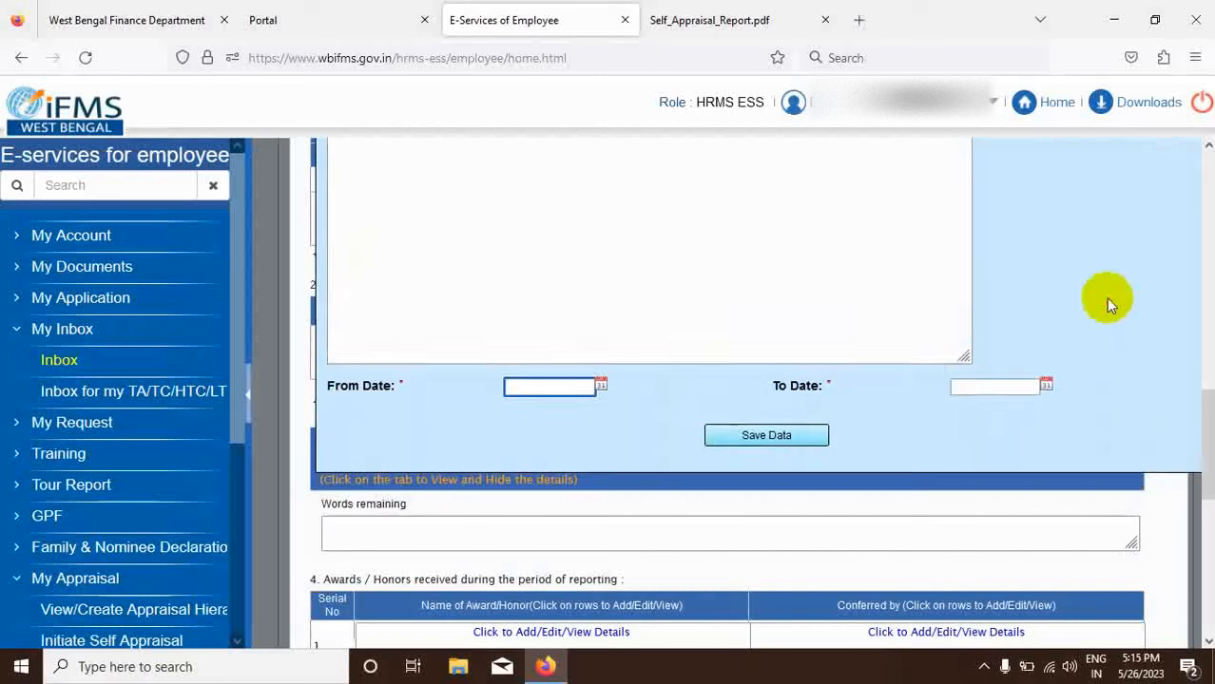
left_click(601, 385)
left_click(588, 410)
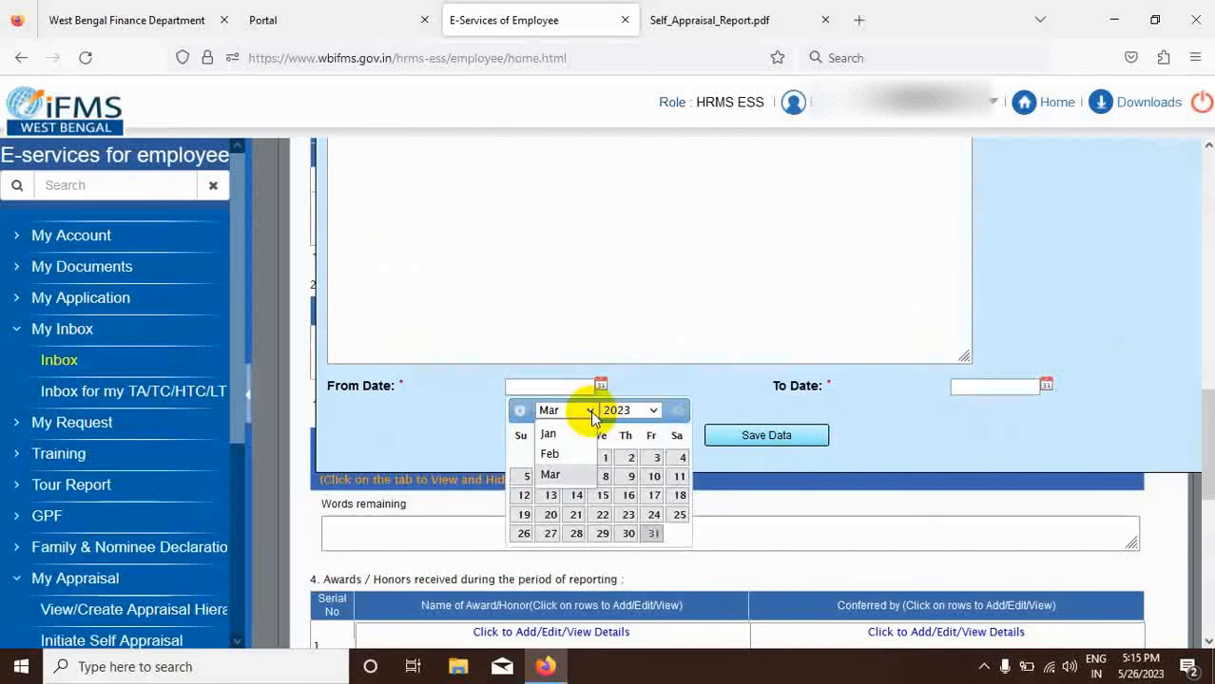
left_click(566, 435)
left_click(551, 458)
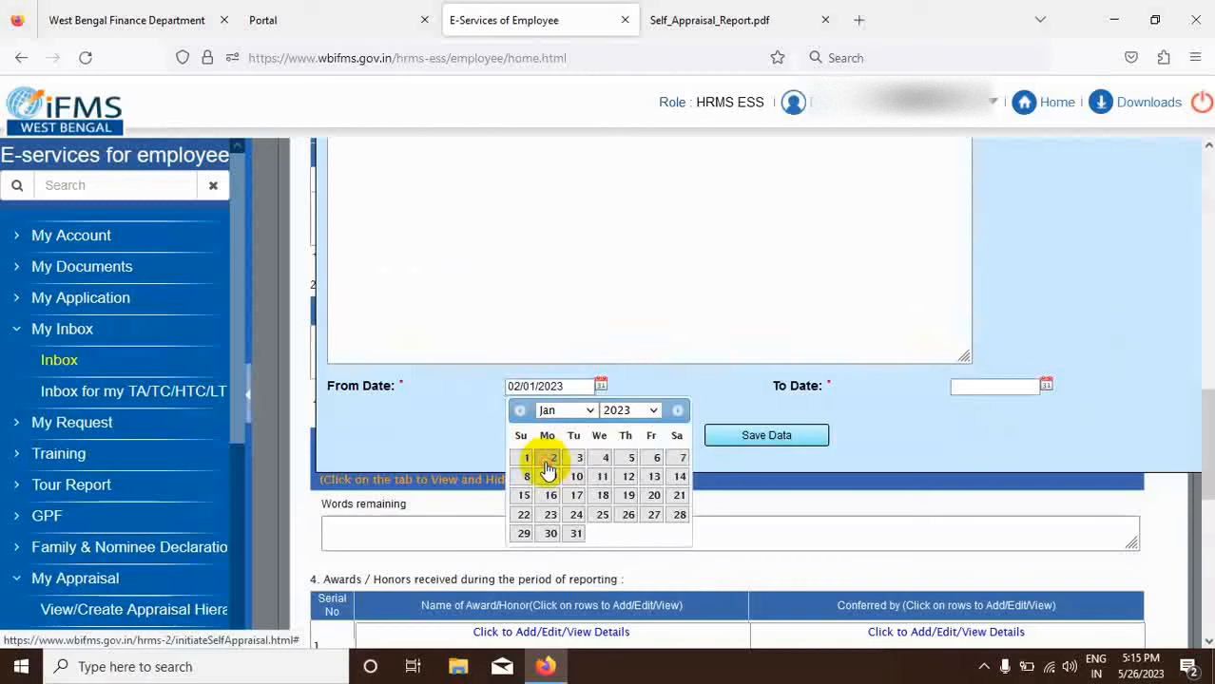
- Set the To Date of additional charge row 2 to 31/03/2023 and save the row's data
left_click(1045, 385)
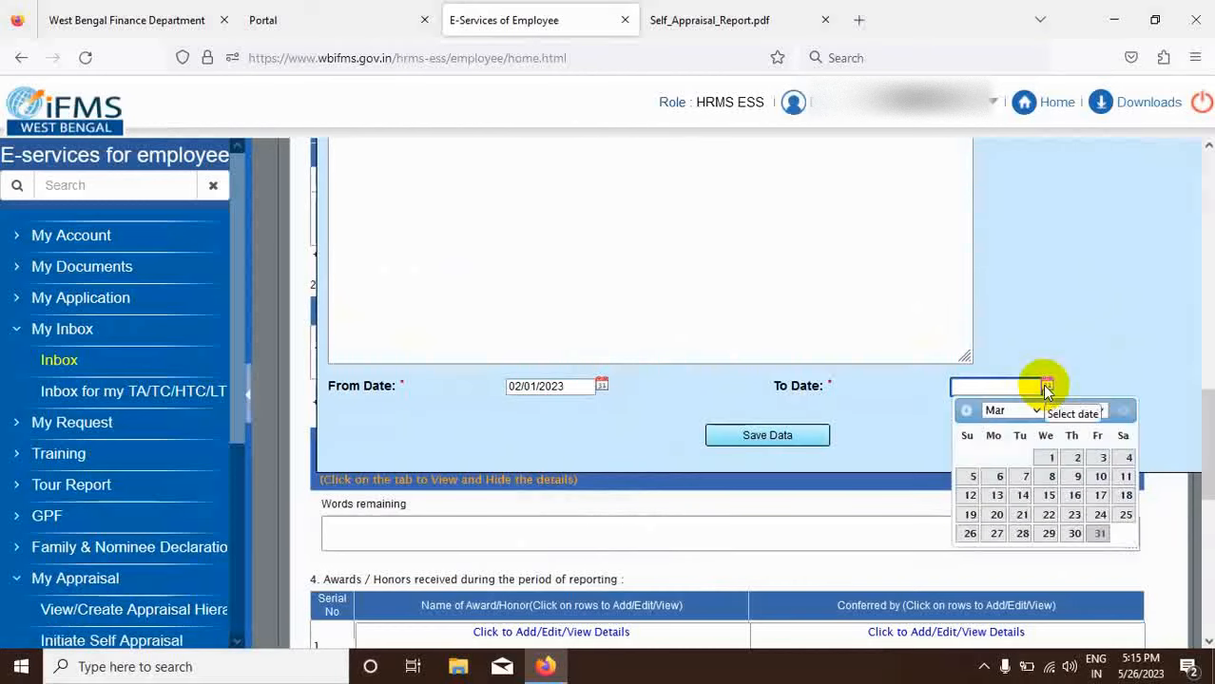
left_click(1100, 534)
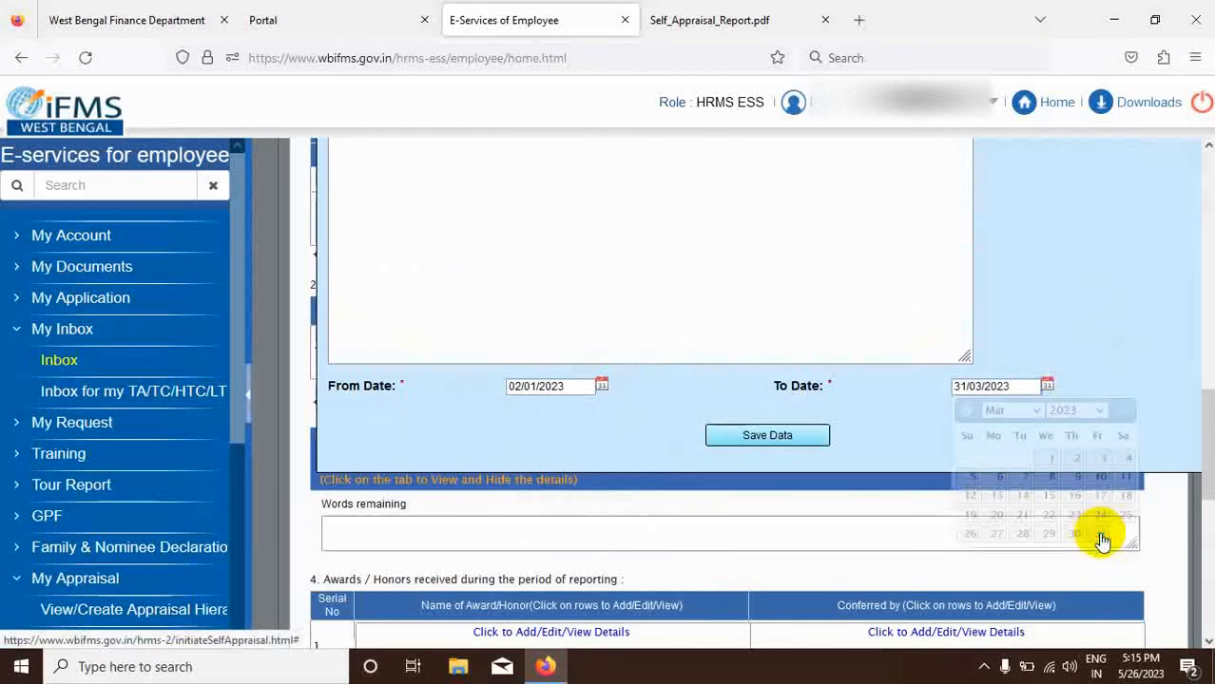
left_click(766, 436)
- Copy the first substantive charge achievement, about Acute Respiratory Illness (ARI) surveillance, from item 2 of the previous year's report
scroll(764, 457, "down", 6)
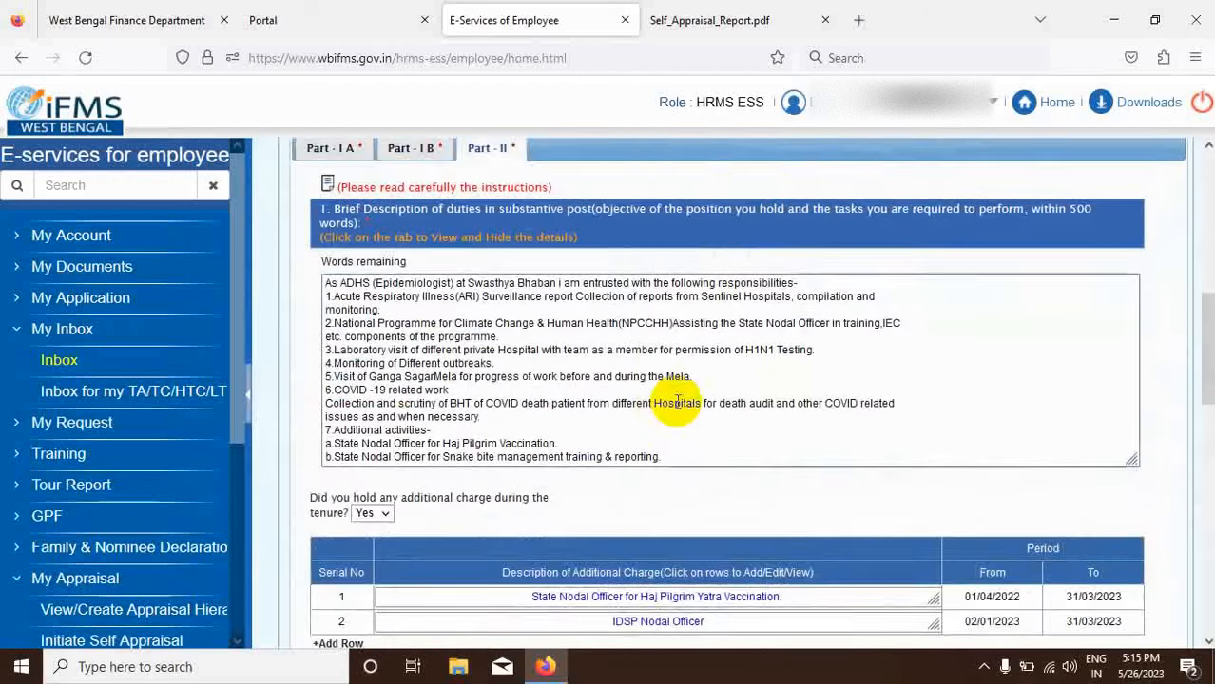
scroll(677, 403, "down", 3)
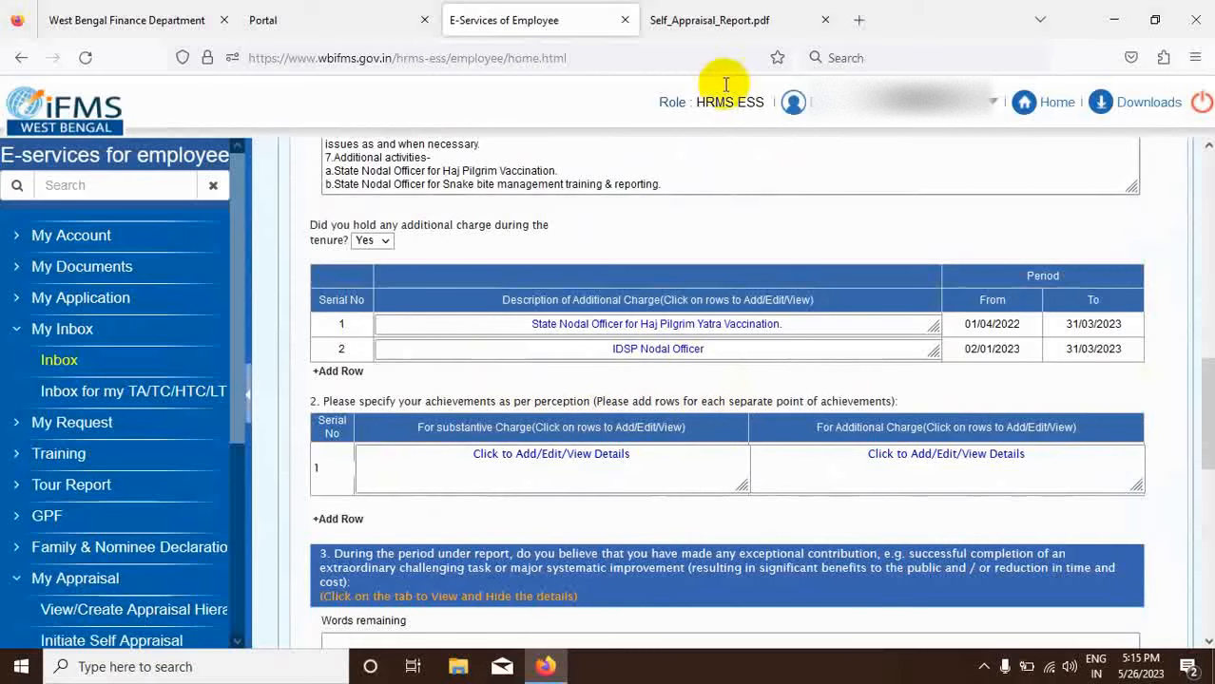
left_click(736, 27)
scroll(698, 249, "down", 8)
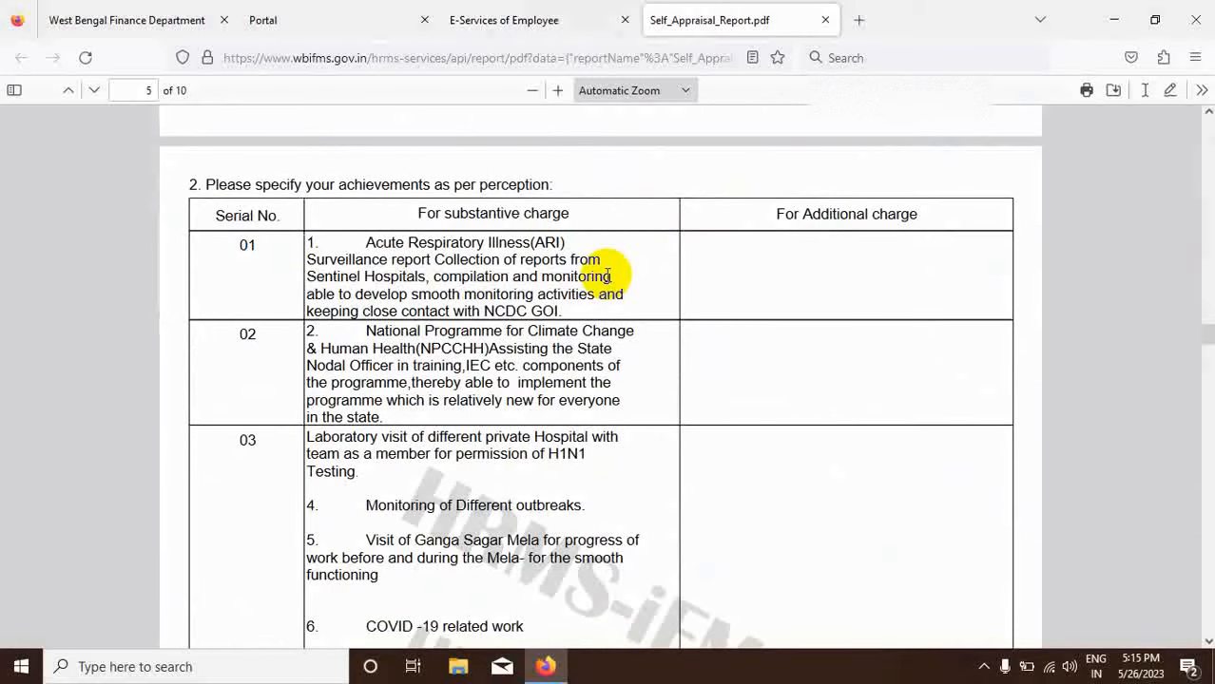
scroll(663, 306, "down", 3)
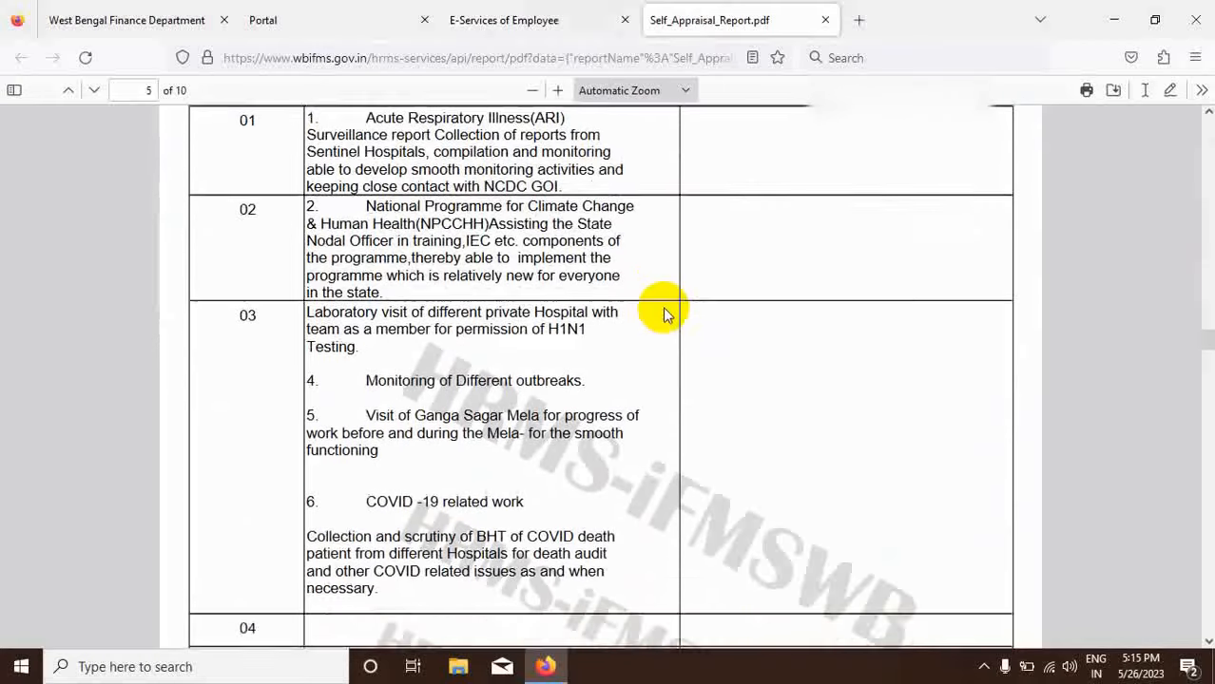
scroll(662, 313, "down", 3)
scroll(663, 313, "up", 4)
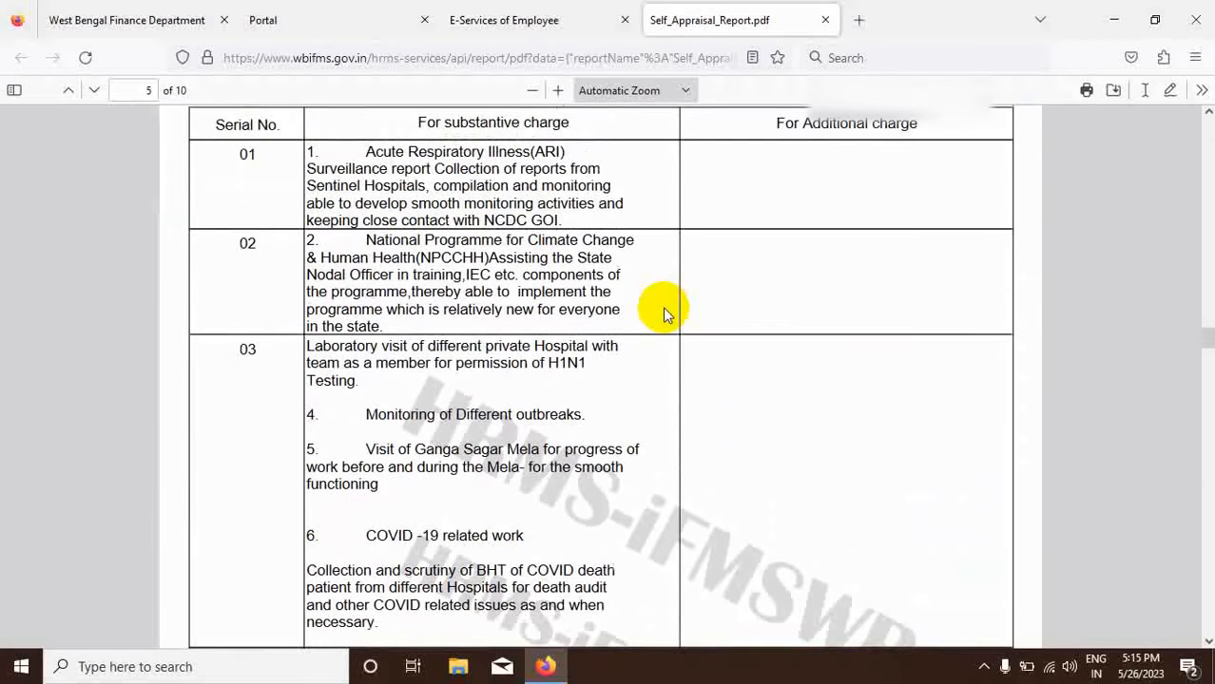
left_click_drag(308, 150, 559, 225)
right_click(460, 182)
left_click(487, 196)
- Paste the copied ARI surveillance achievement as the substantive charge of achievements row 1 in the portal form and save the row's data
left_click(547, 20)
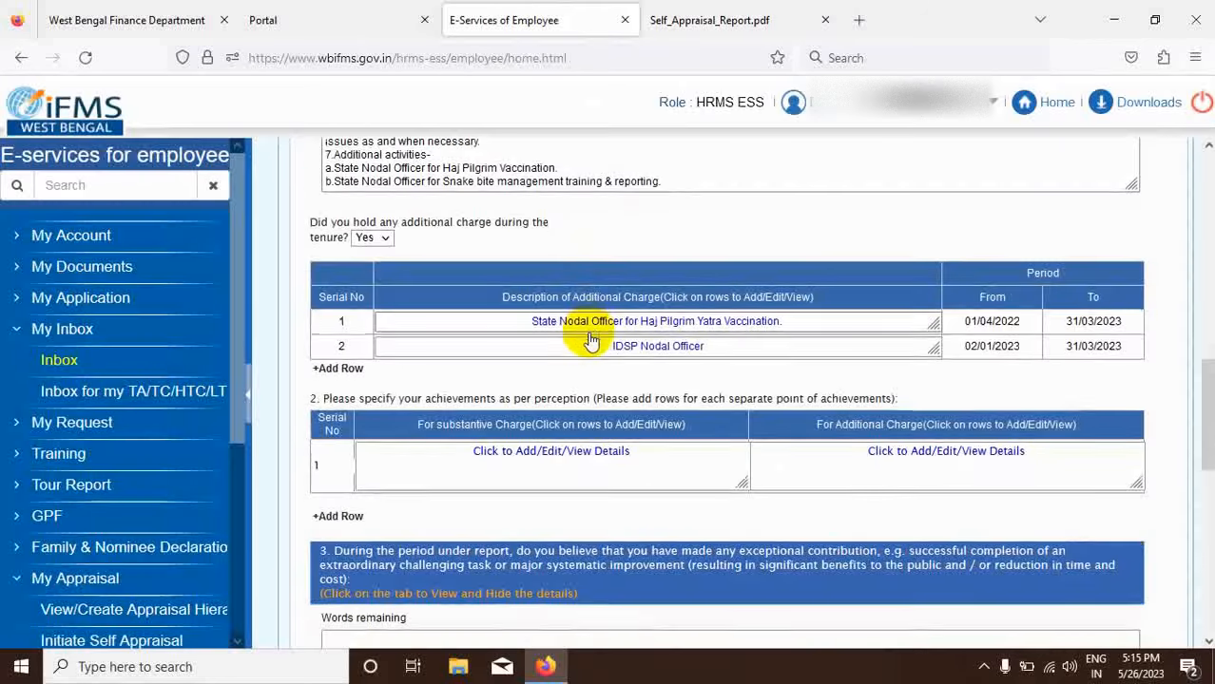
scroll(592, 339, "down", 3)
scroll(591, 339, "up", 1)
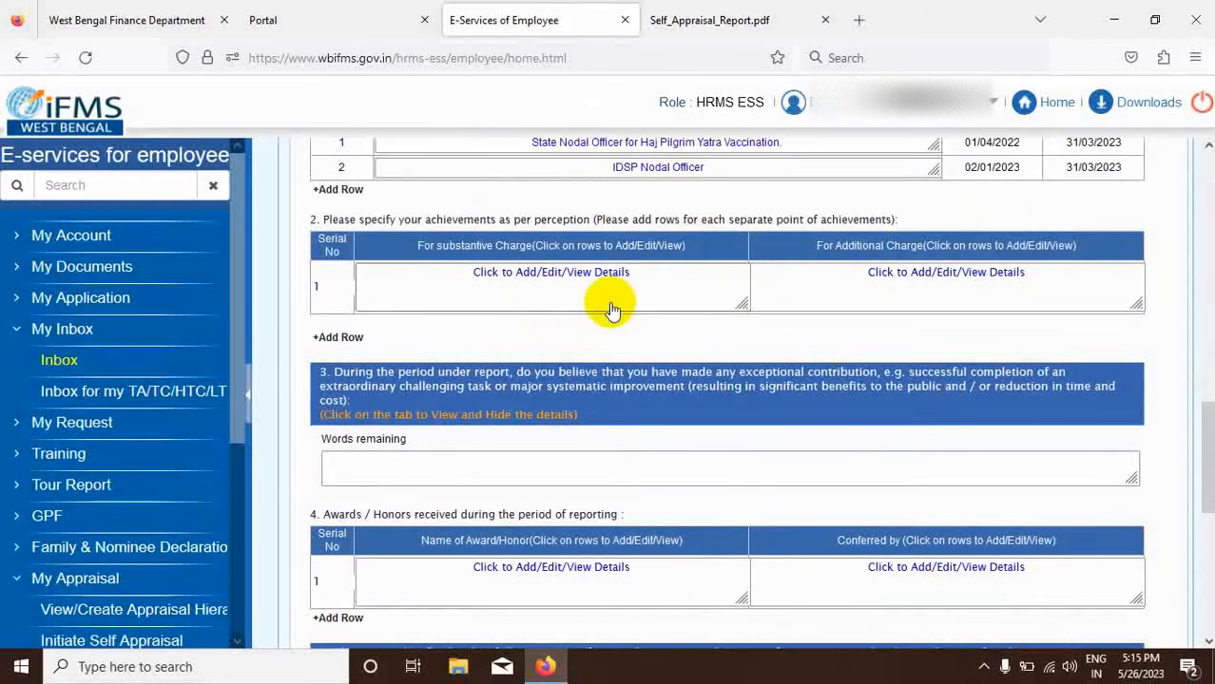
left_click(523, 275)
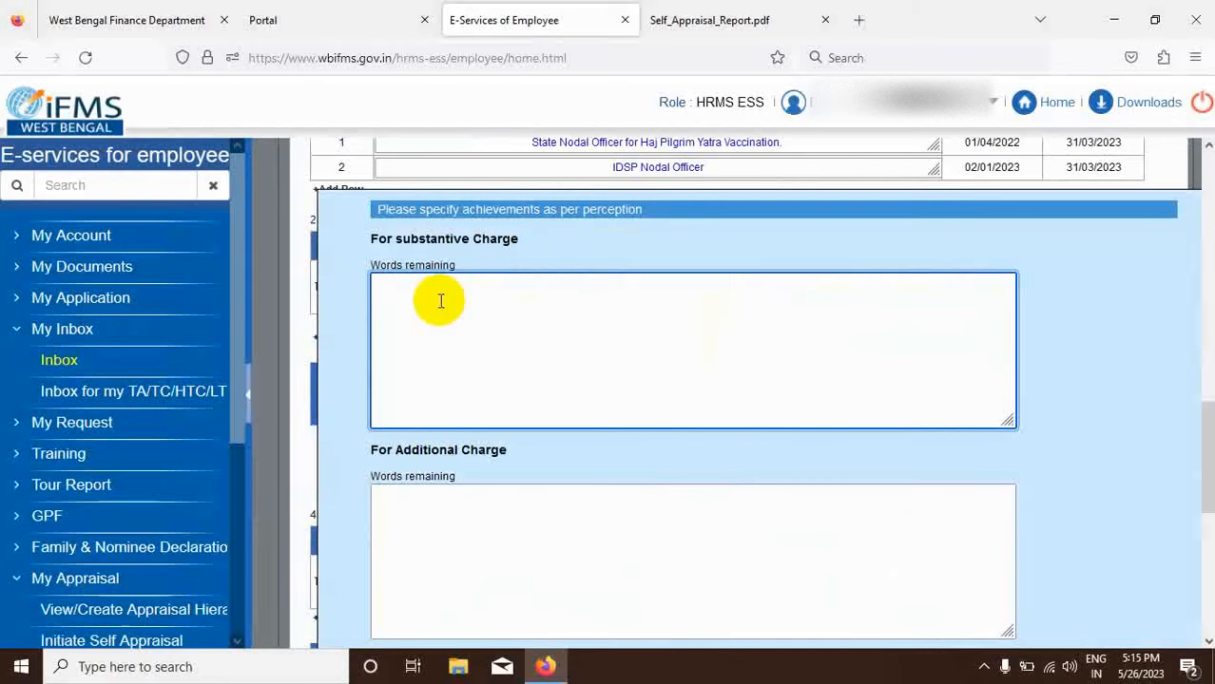
key("ctrl+v")
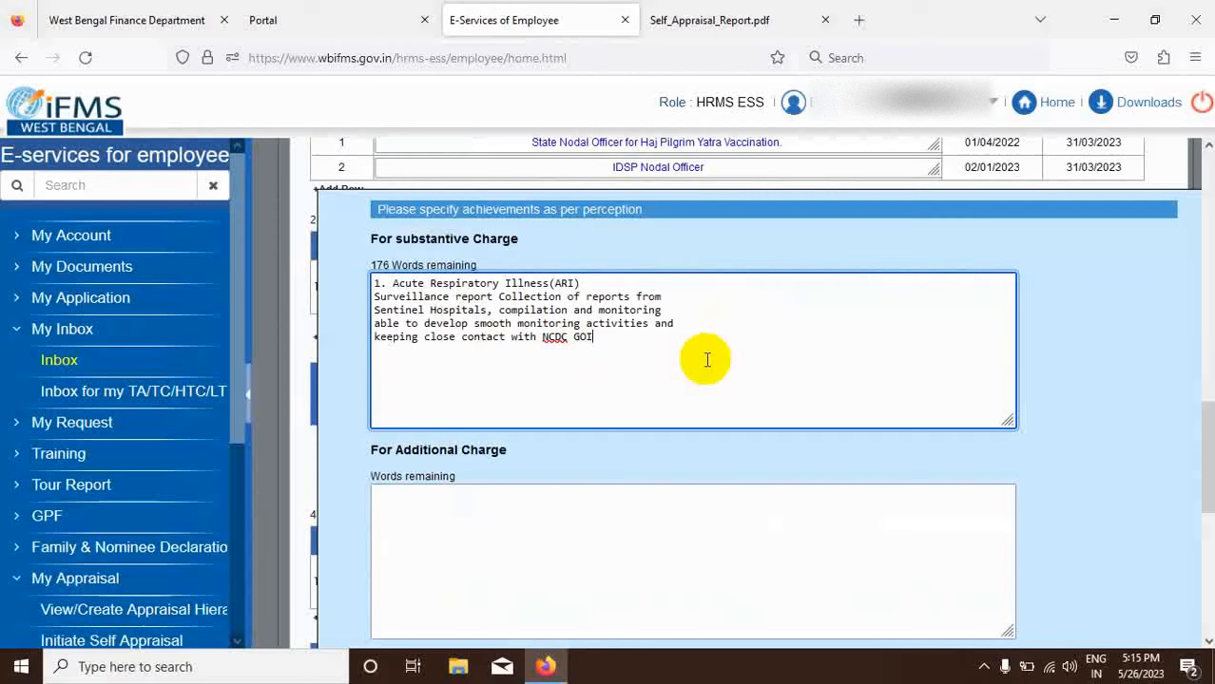
scroll(707, 359, "down", 1)
scroll(707, 360, "up", 1)
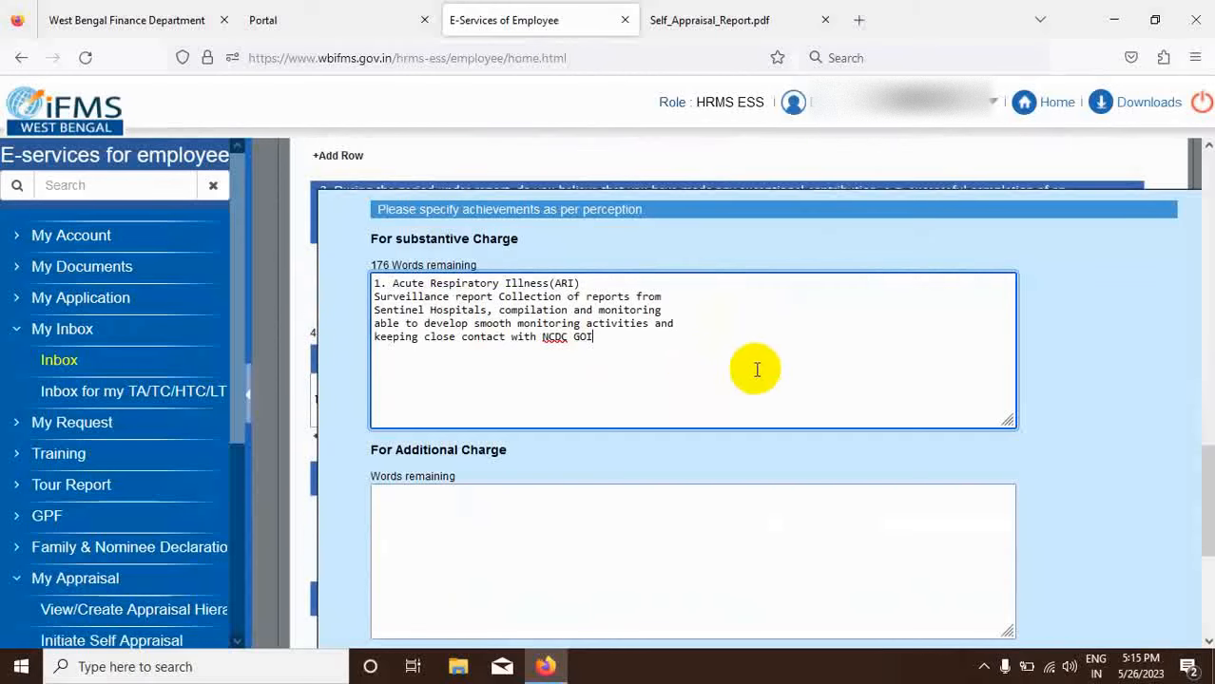
left_click_drag(1106, 401, 1109, 209)
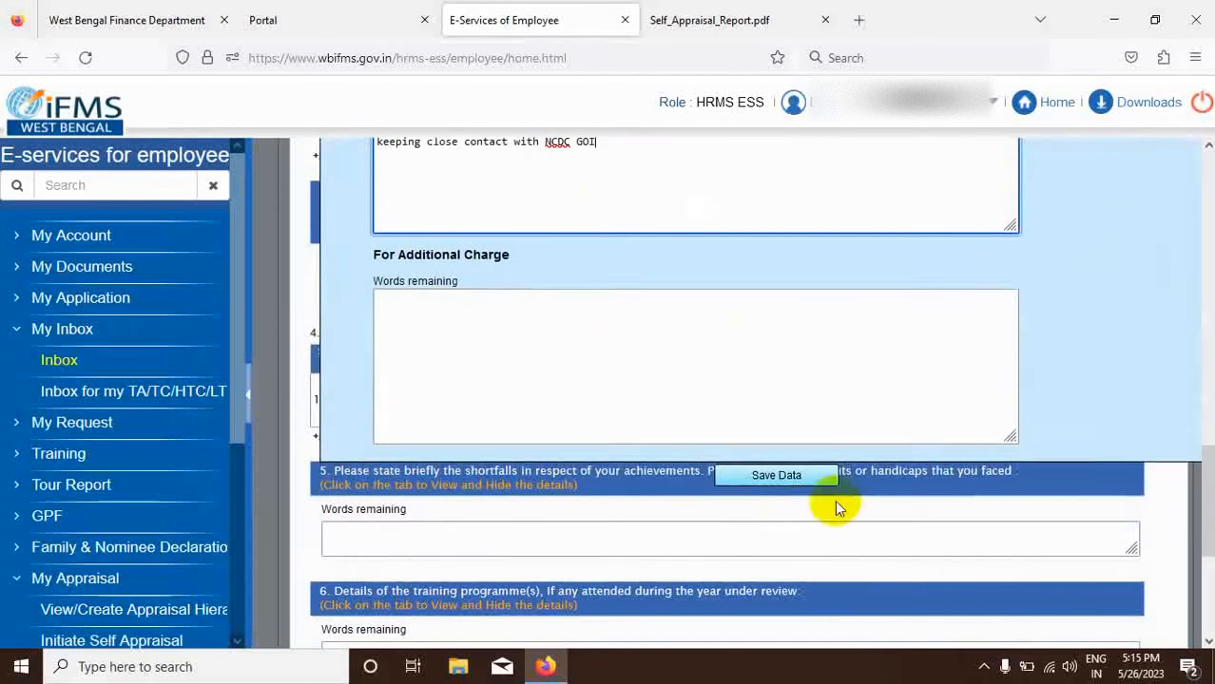
left_click(770, 474)
- Add a second achievements row and copy the National Programme for Climate Change & Human Health (NPCCHH) achievement from the previous year's report
scroll(686, 423, "down", 5)
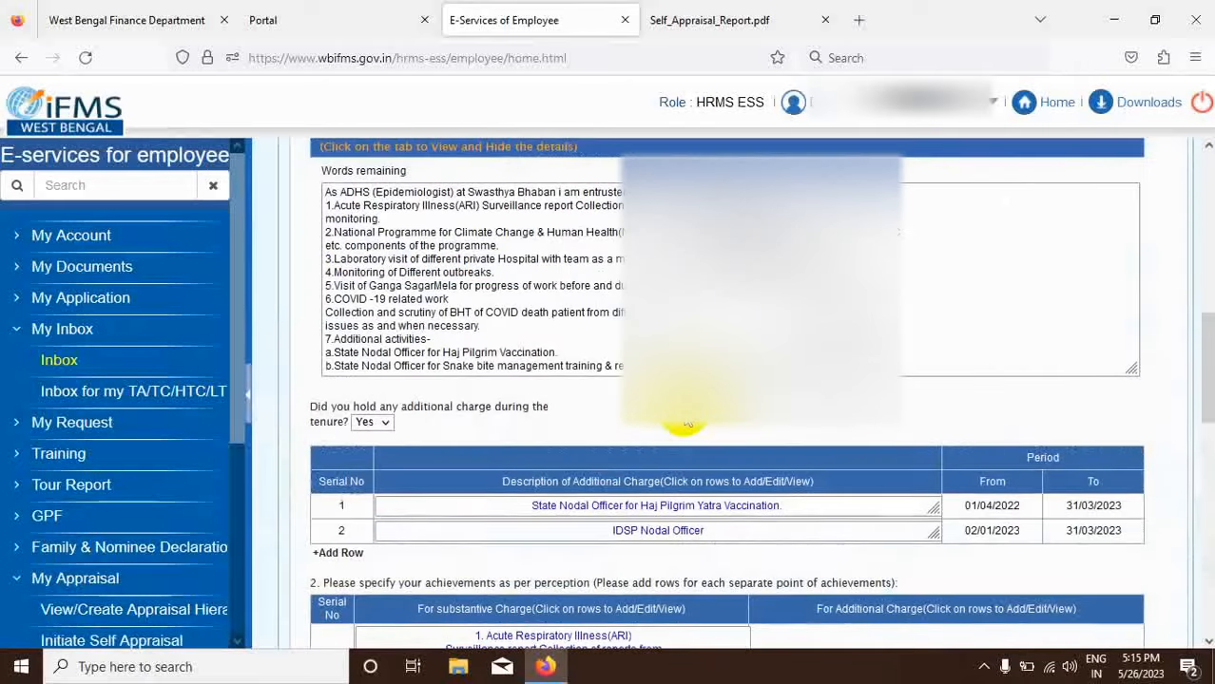
scroll(684, 423, "down", 6)
scroll(686, 422, "up", 3)
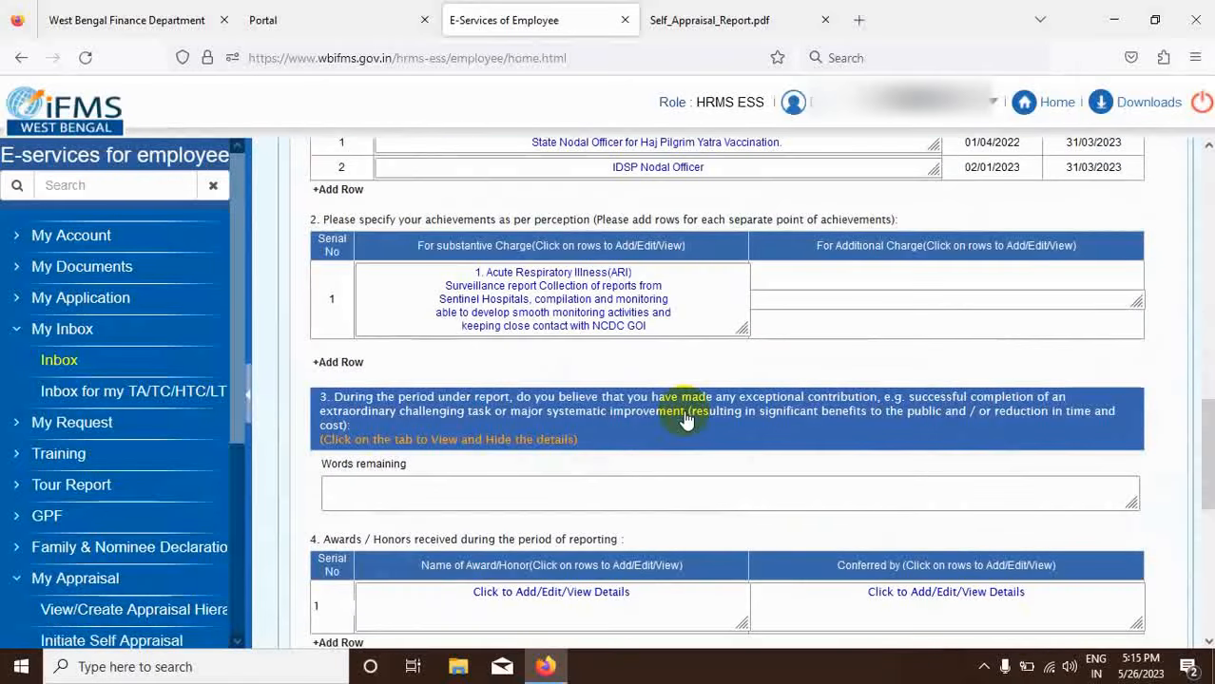
left_click(335, 361)
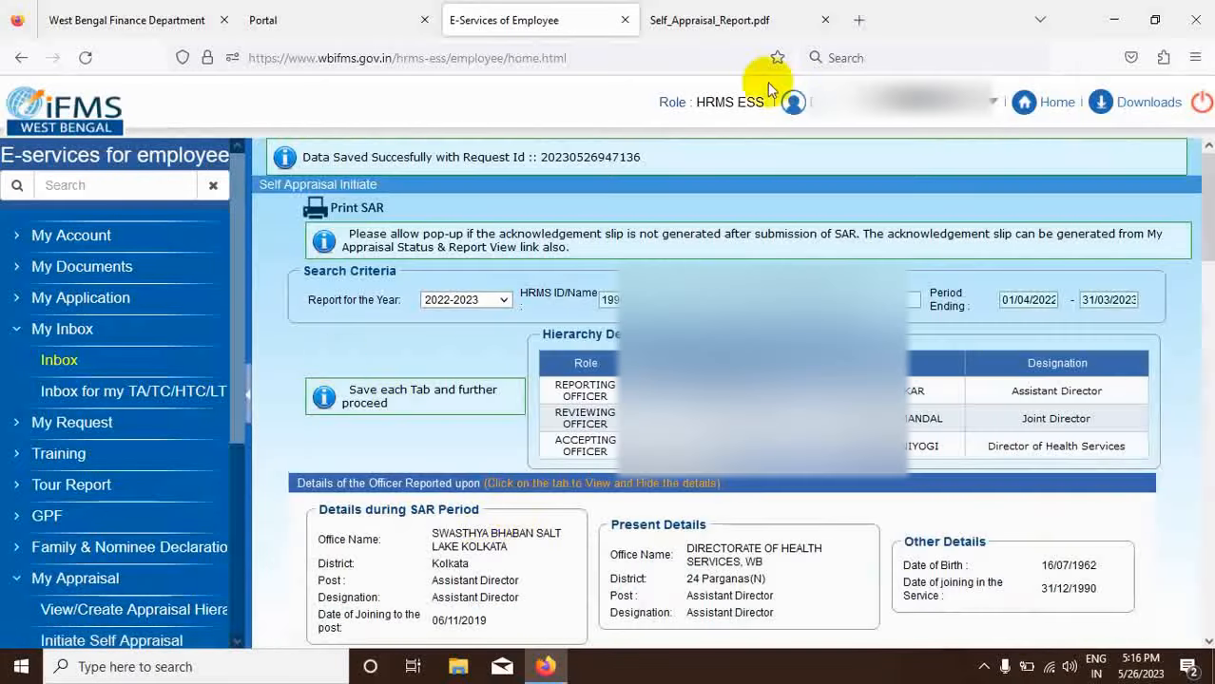
left_click(712, 20)
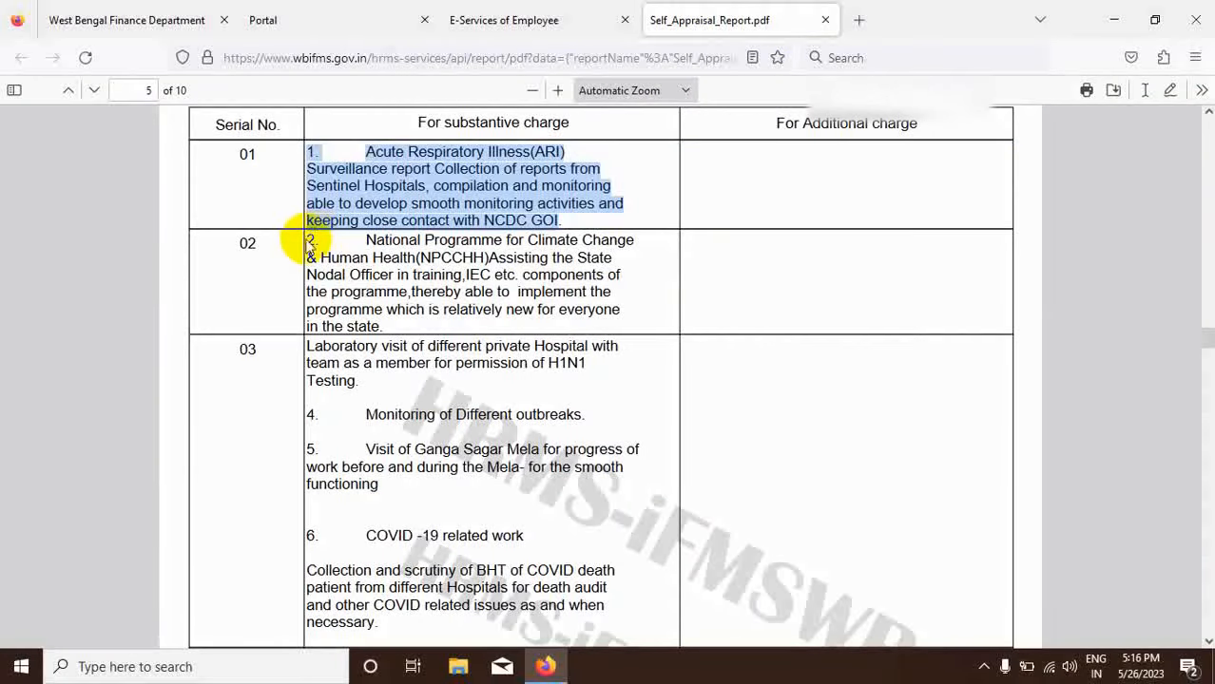
left_click_drag(309, 243, 381, 328)
right_click(399, 272)
left_click(423, 293)
- Paste the copied NPCCHH achievement as the substantive charge of achievements row 2 in the portal form and save the row's data
left_click(540, 17)
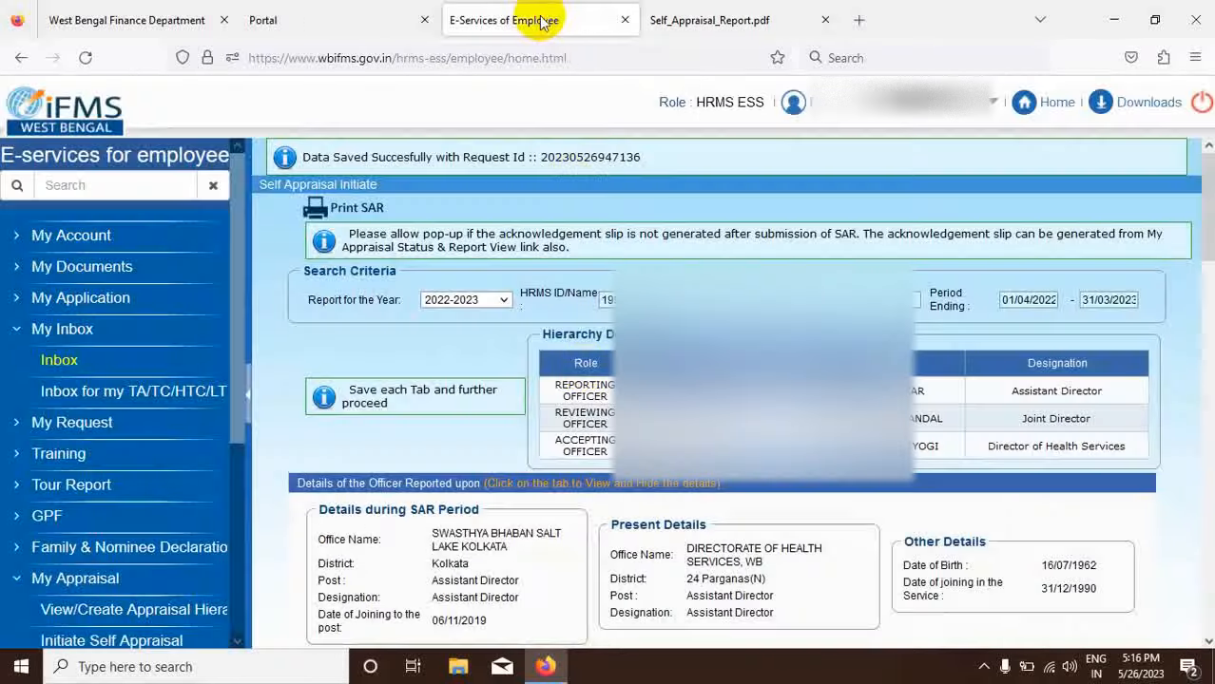
scroll(578, 404, "down", 10)
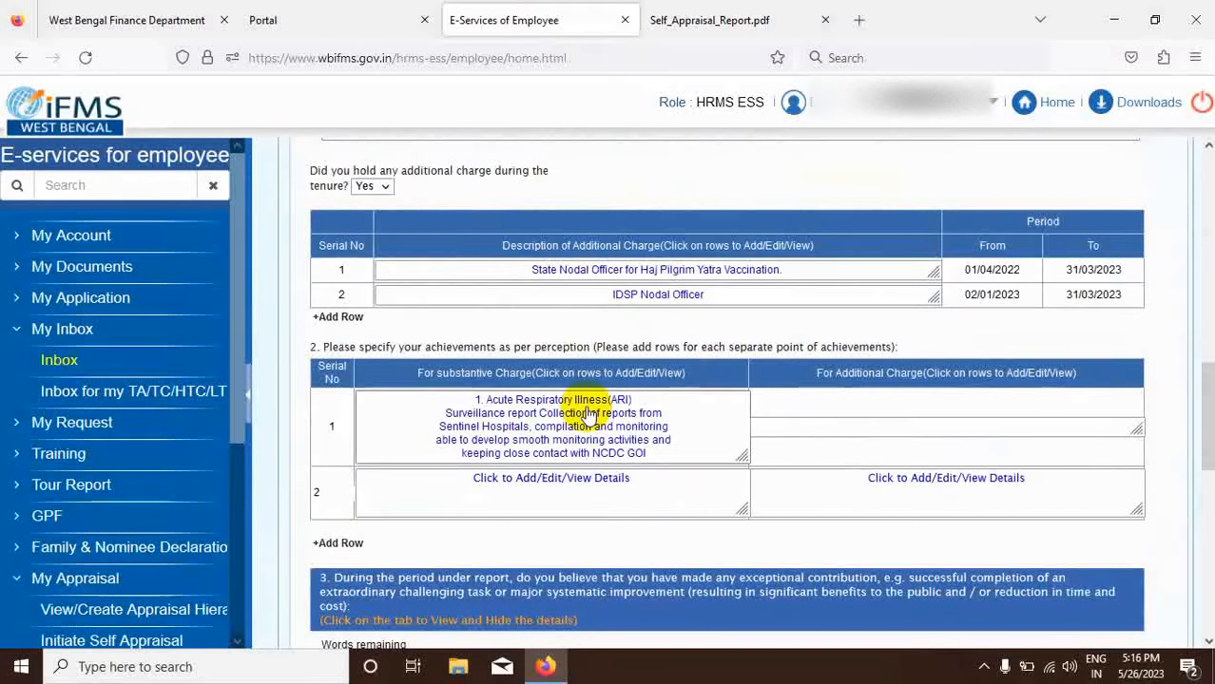
scroll(589, 414, "down", 3)
left_click(552, 294)
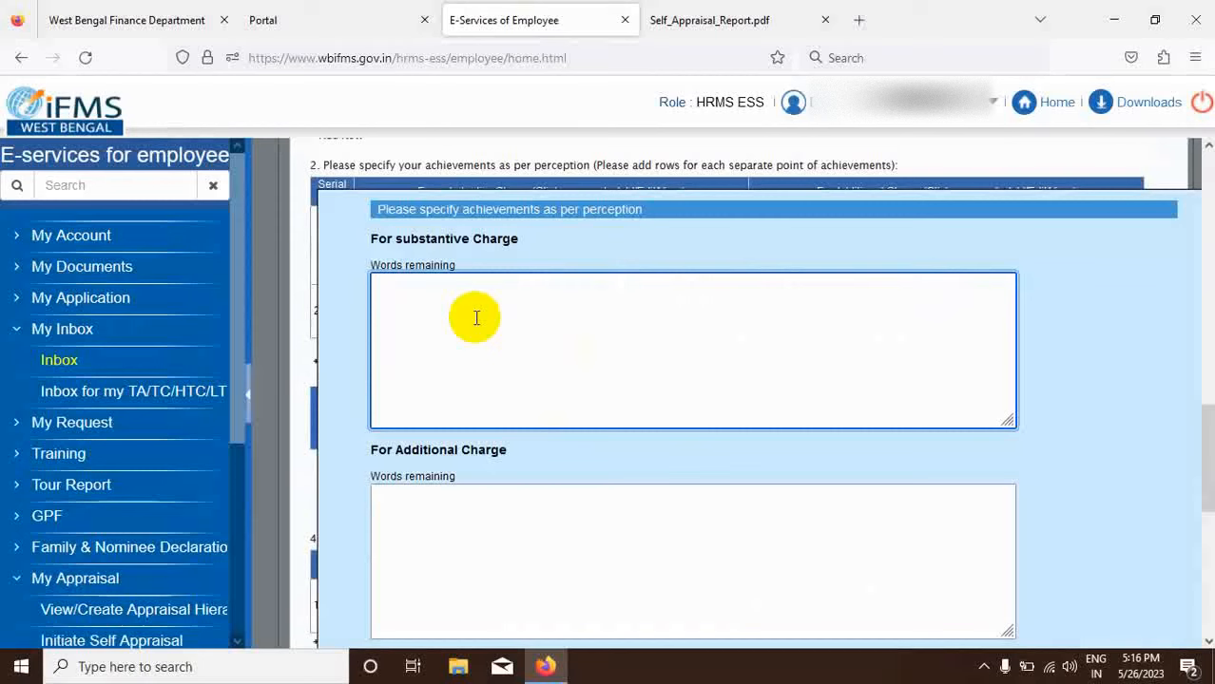
key("ctrl+v")
scroll(840, 401, "down", 5)
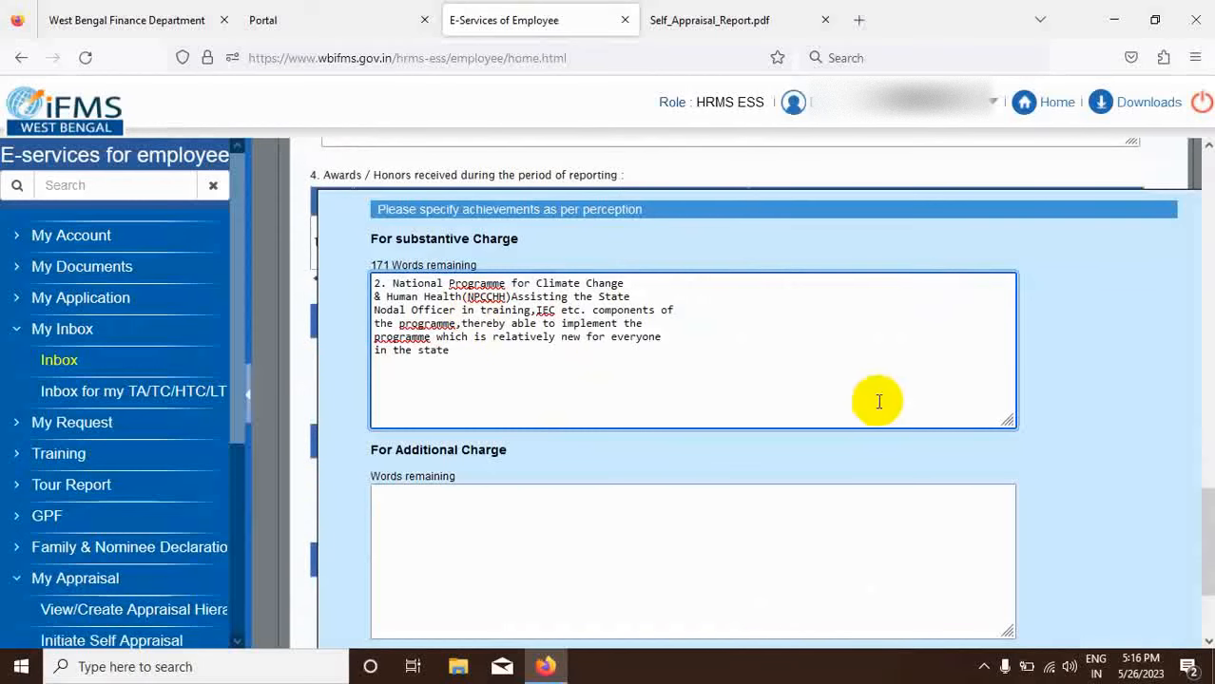
left_click(784, 400)
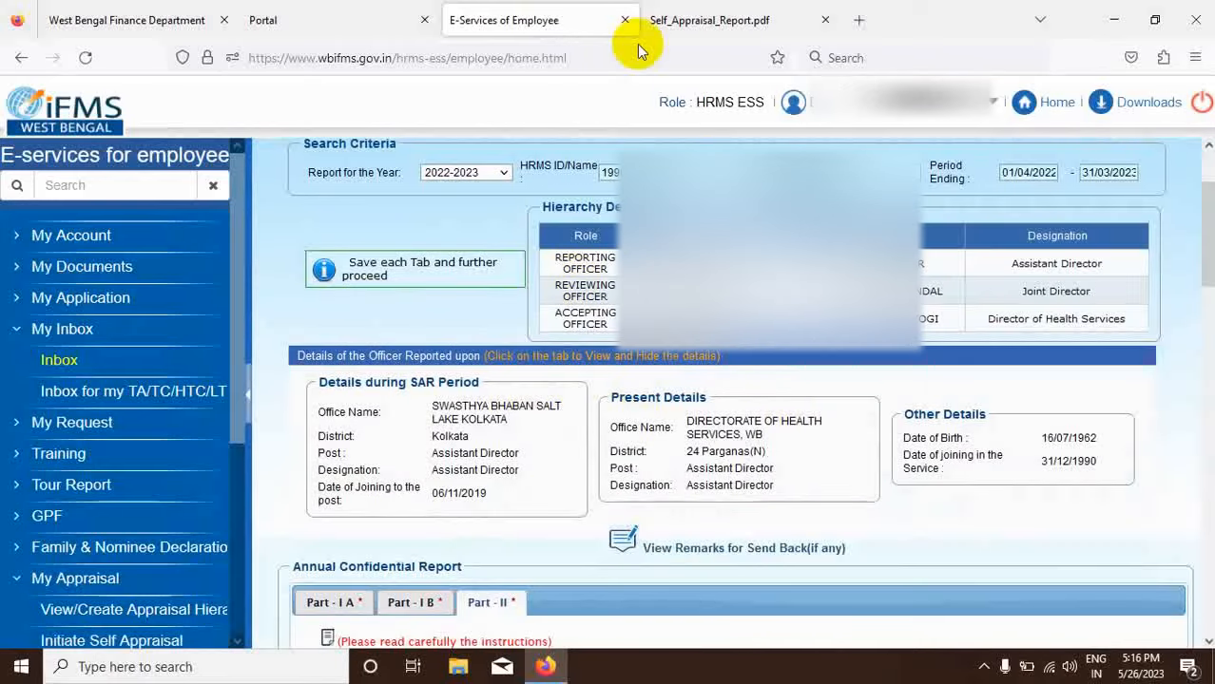
- Copy the row 03 achievements from the previous year's report, from the laboratory visits through the Ganga Sagar Mela visit
left_click(655, 21)
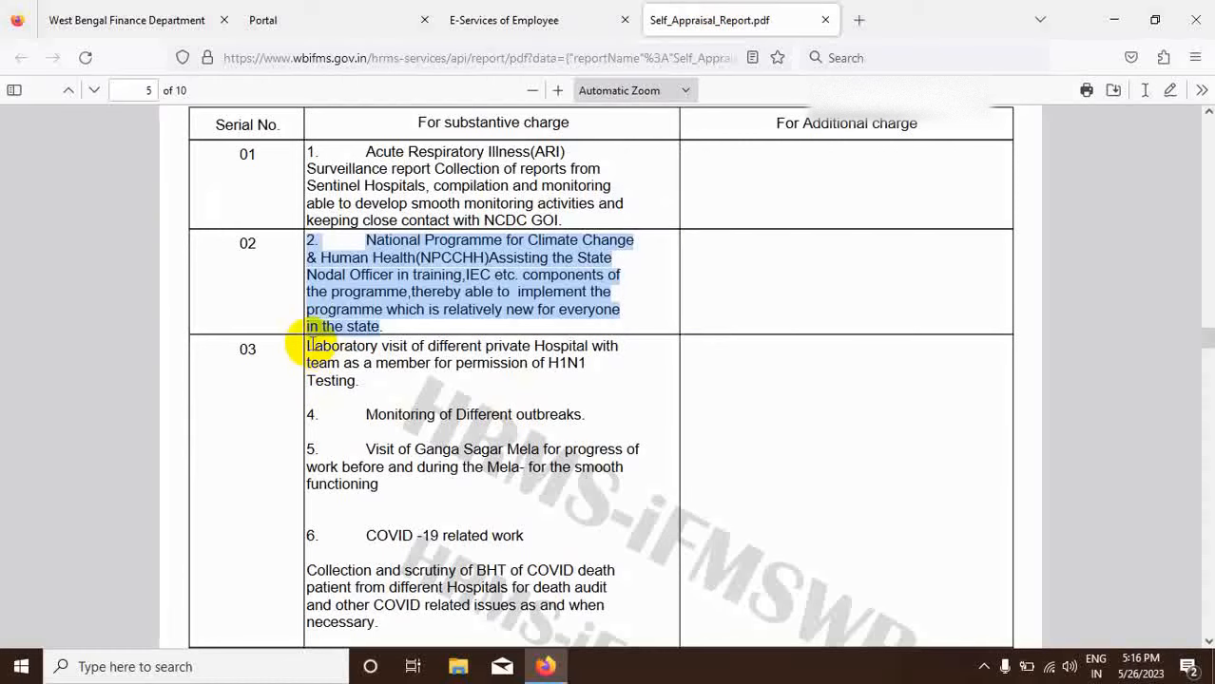
left_click_drag(306, 348, 513, 492)
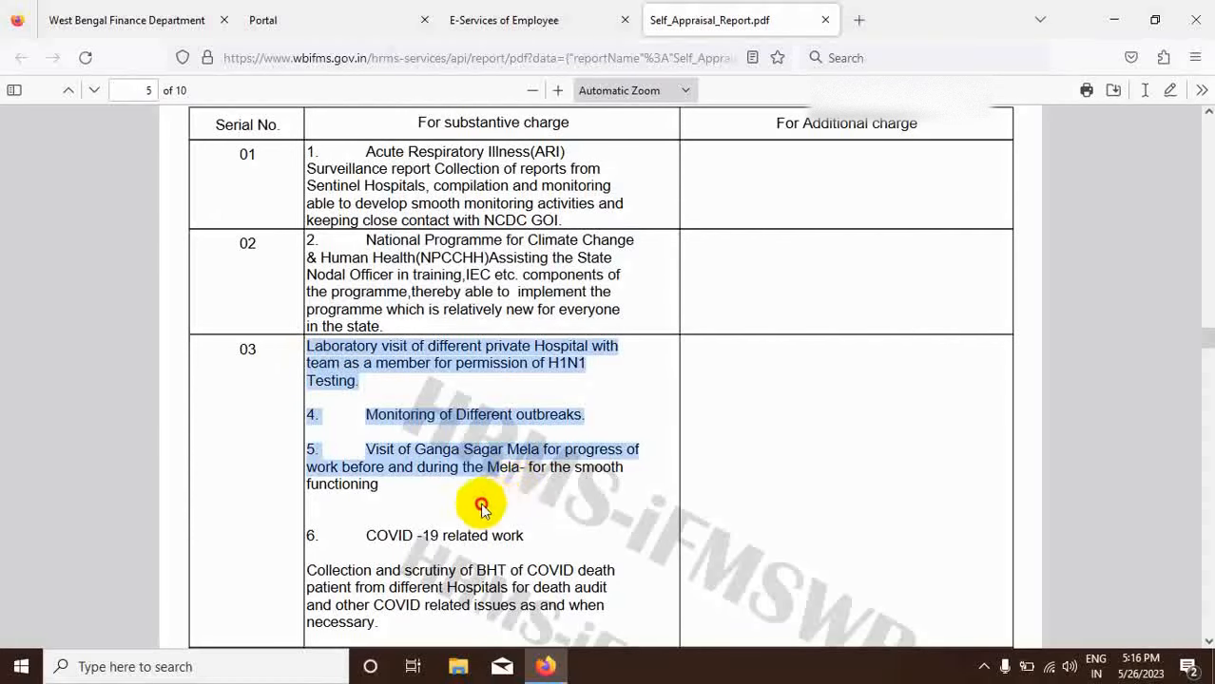
left_click_drag(423, 498, 374, 507)
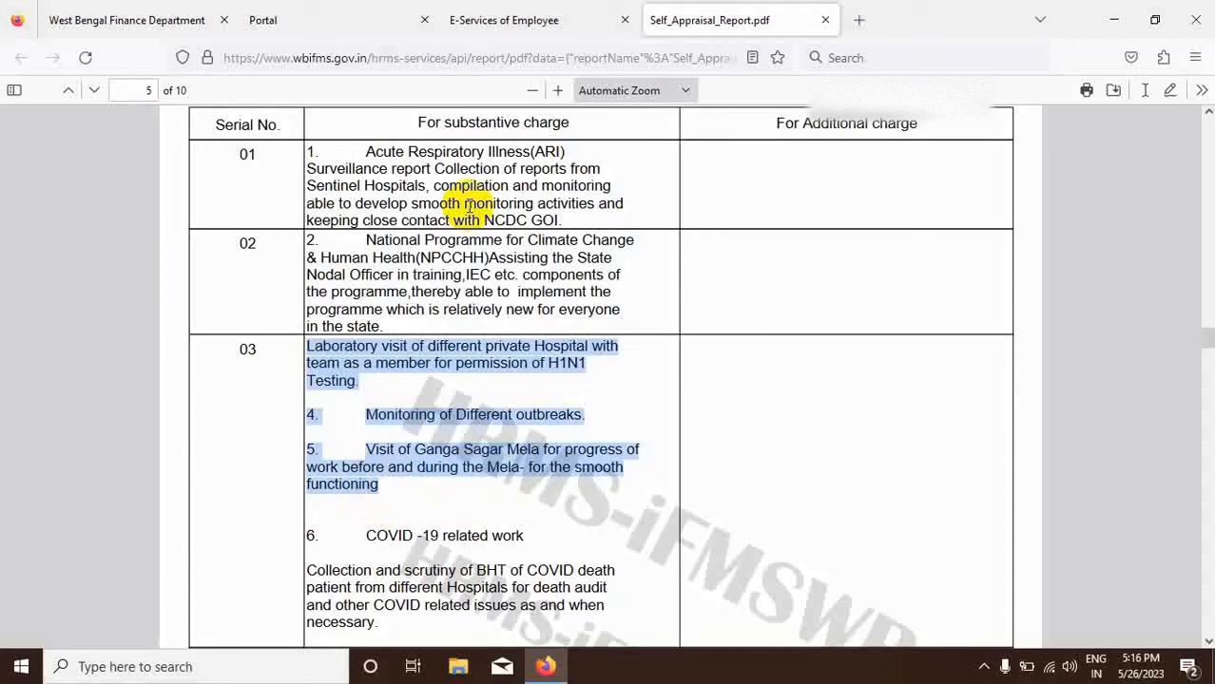
- Add a third achievements row in the portal form and enter "3." followed by the copied text as its substantive charge
left_click(504, 20)
scroll(591, 399, "down", 8)
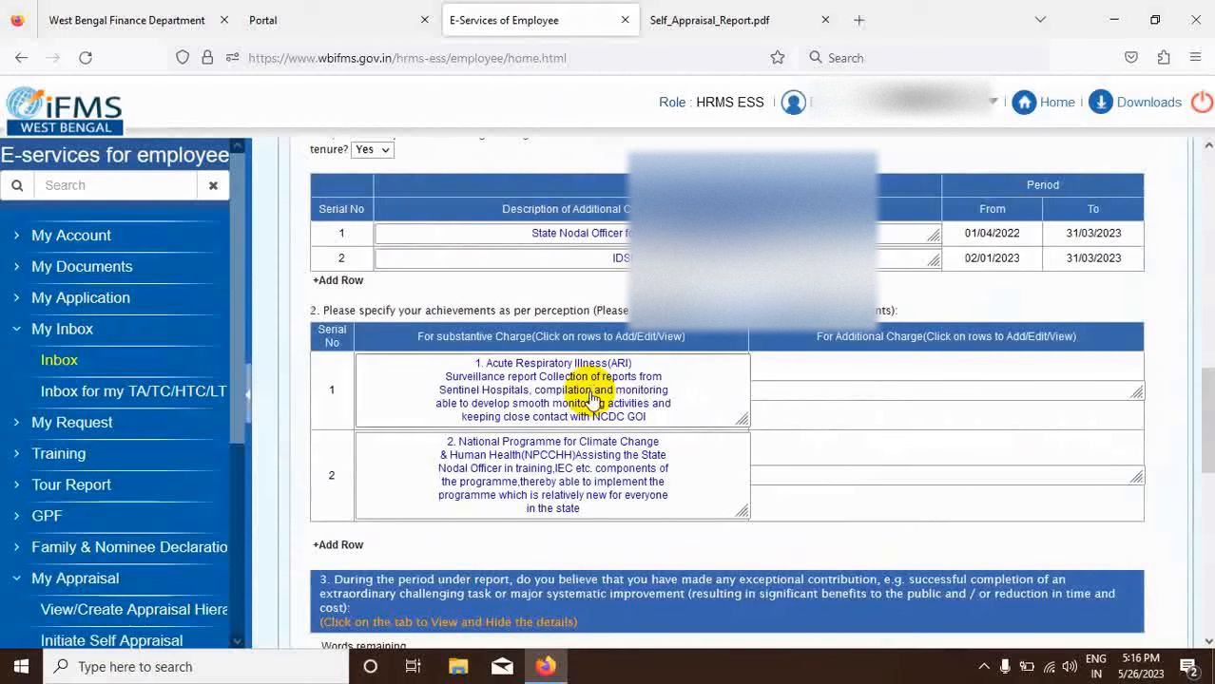
scroll(583, 399, "down", 3)
left_click(346, 361)
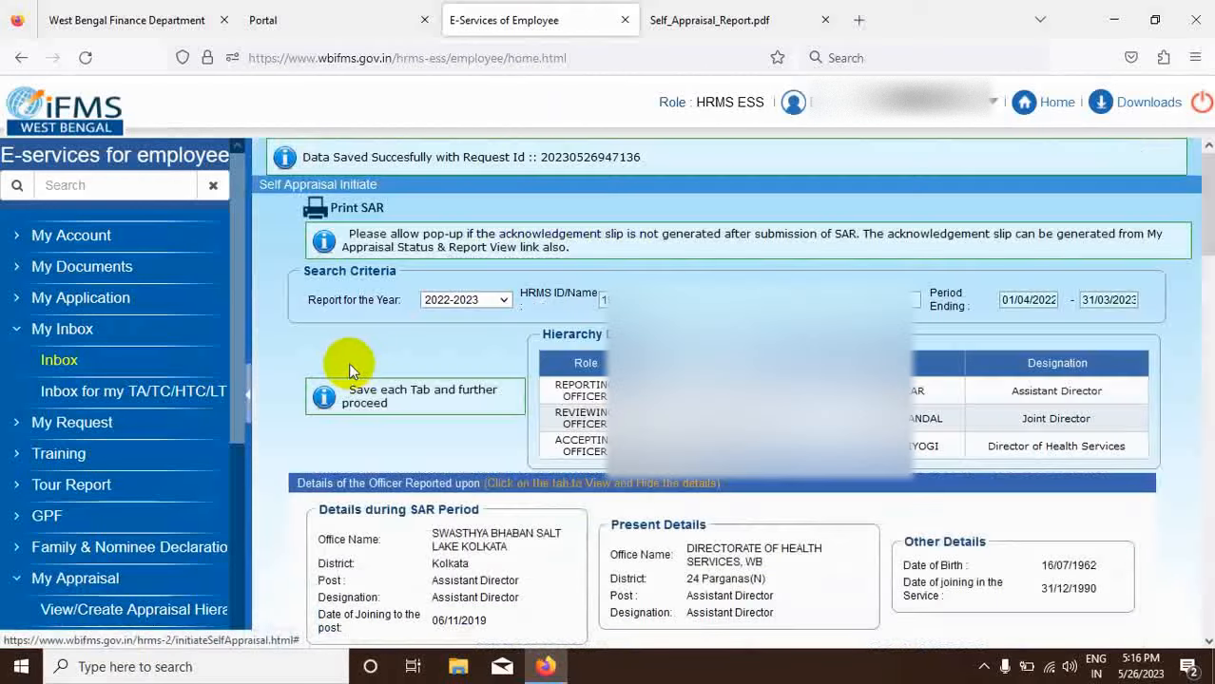
scroll(689, 399, "down", 15)
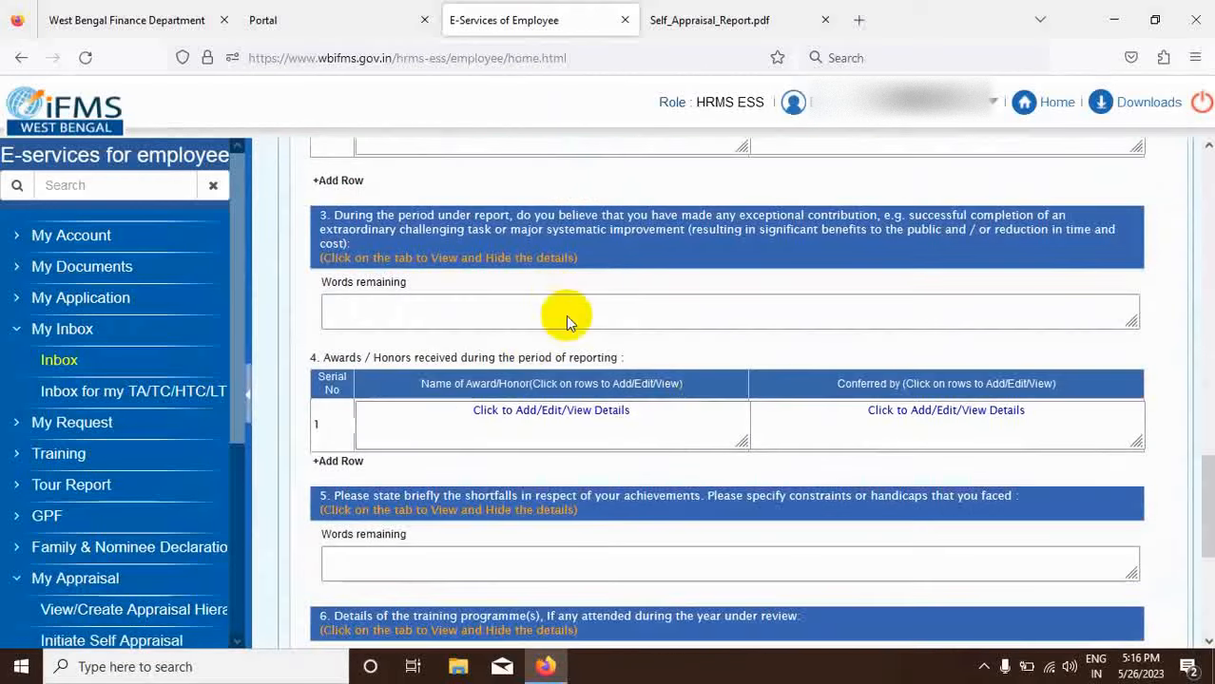
scroll(561, 315, "up", 2)
scroll(528, 341, "up", 1)
left_click(542, 389)
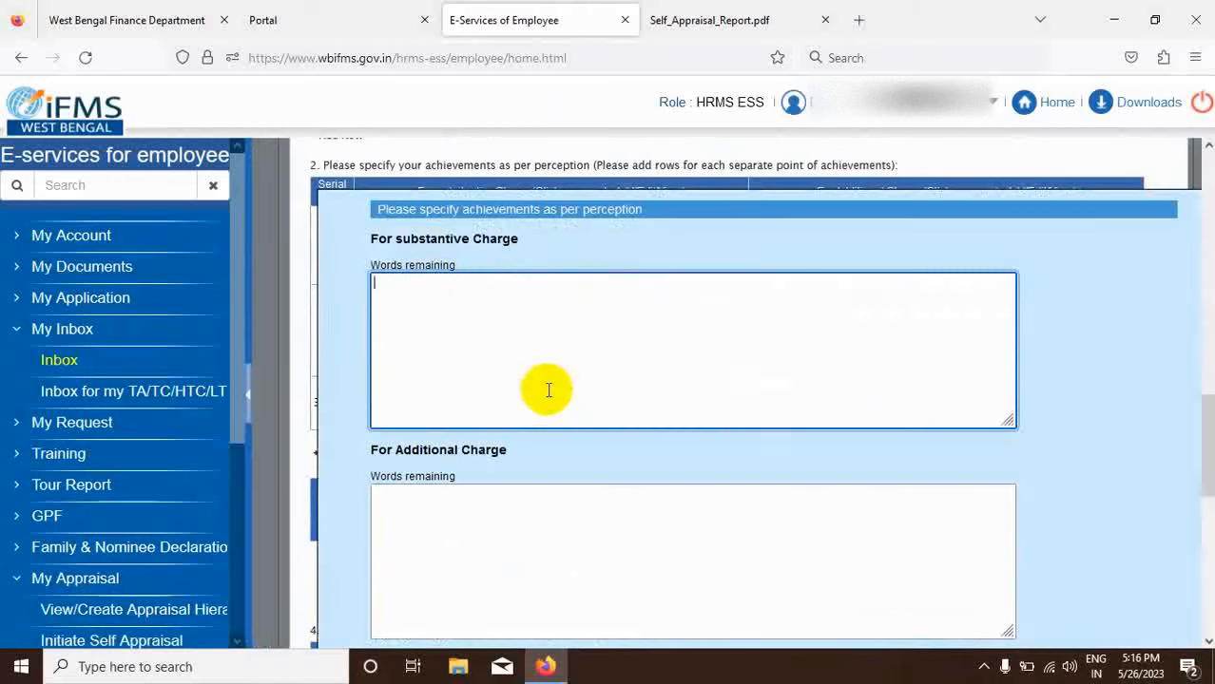
type("3")
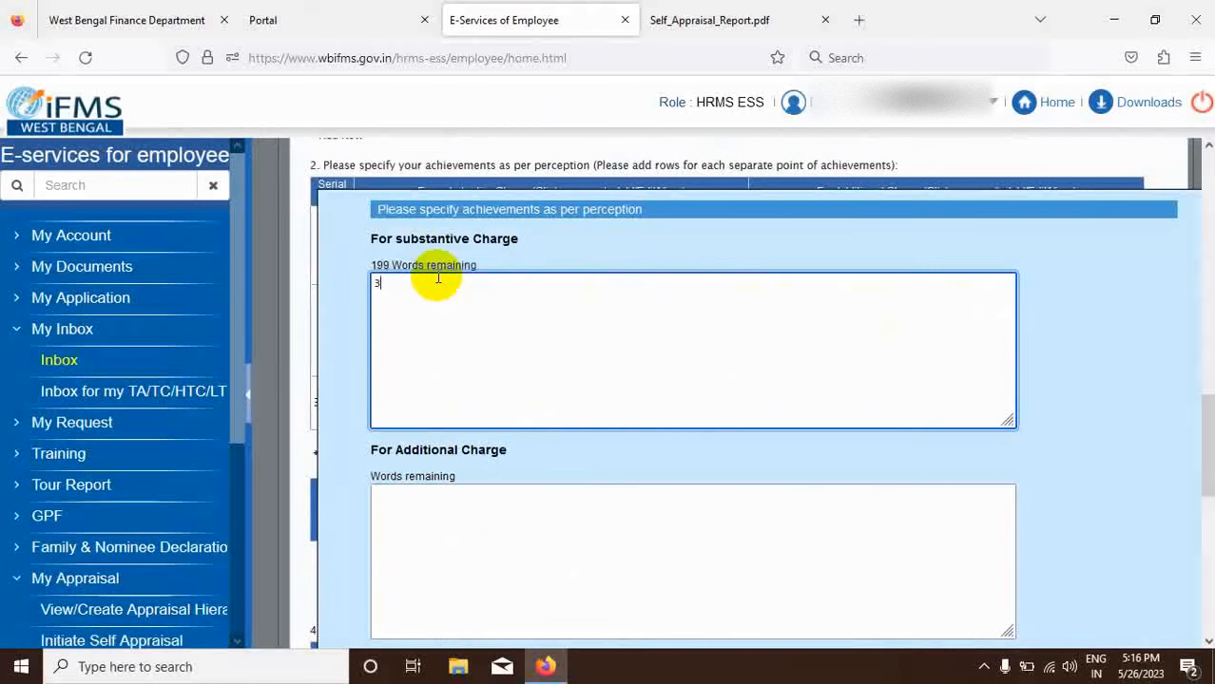
type(".")
key("ctrl+v")
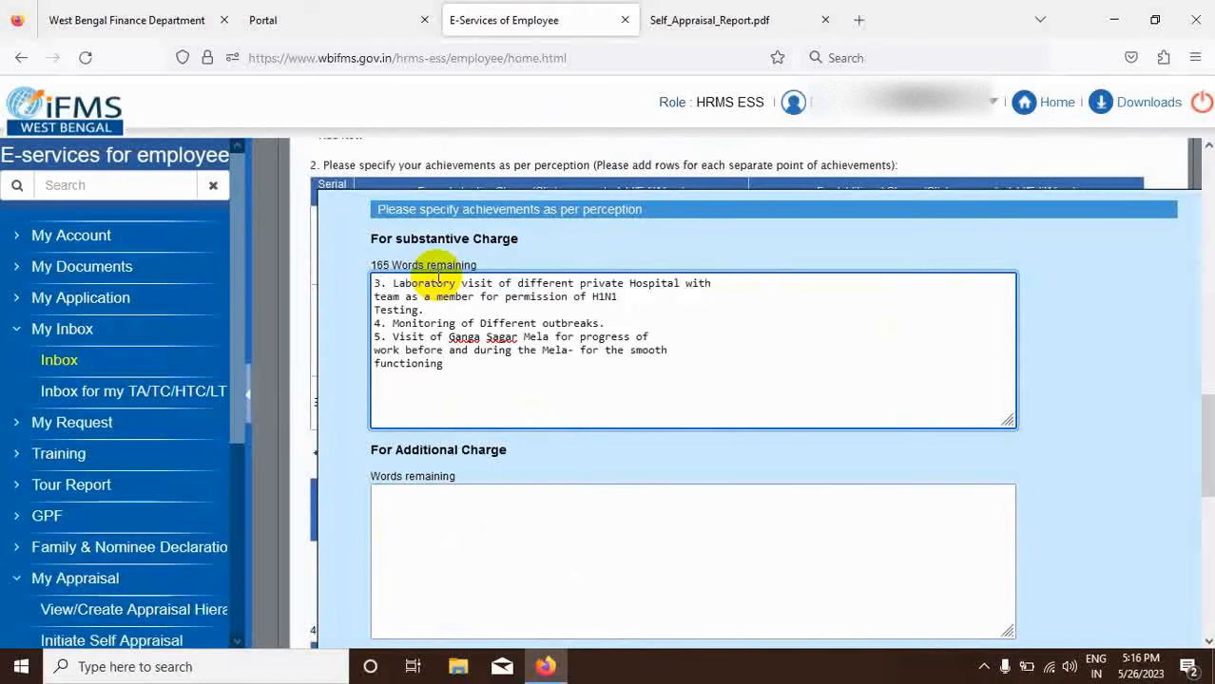
- Append "6. Haj Yatra Nodal Officer" and "7. IDSP Nodal Officer" to row 3's substantive charge and save the row's data
scroll(1040, 198, "down", 5)
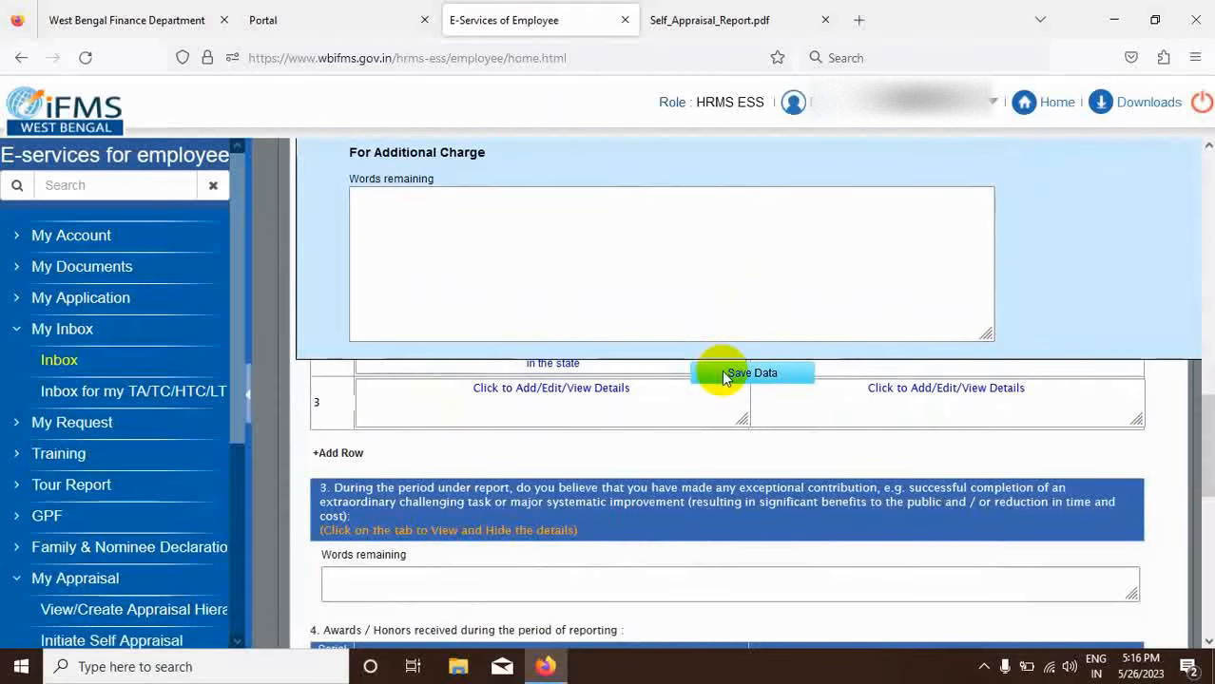
scroll(719, 314, "up", 3)
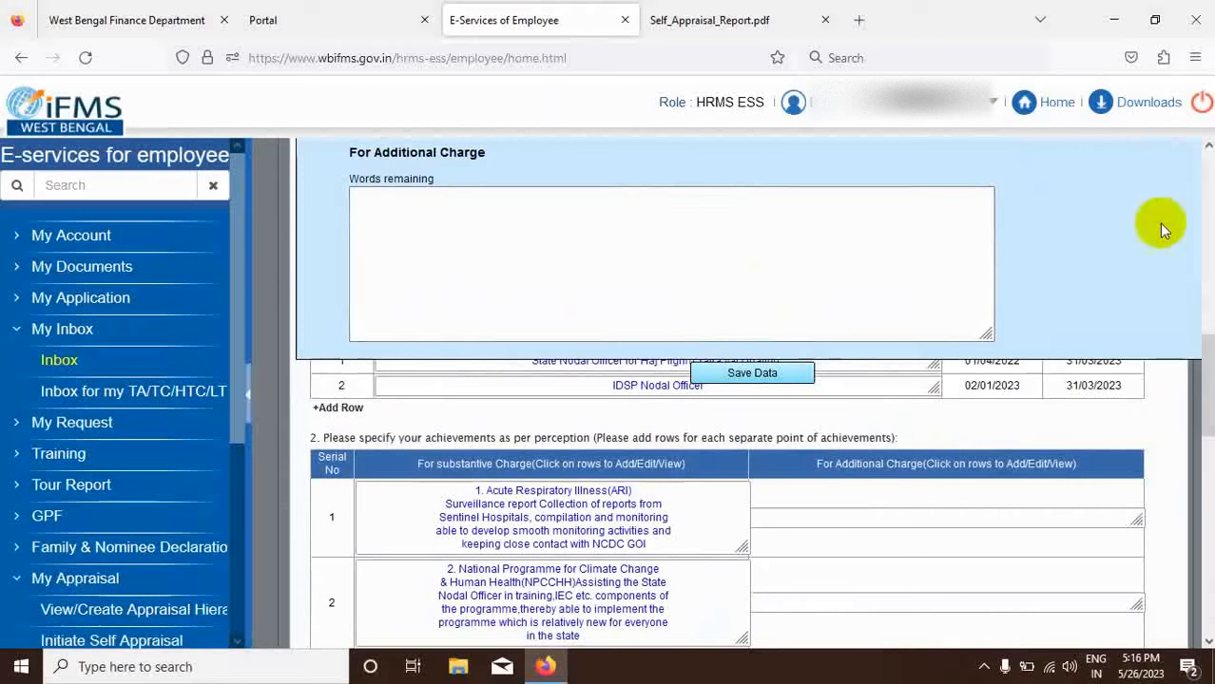
scroll(1155, 389, "up", 3)
scroll(1155, 390, "up", 1)
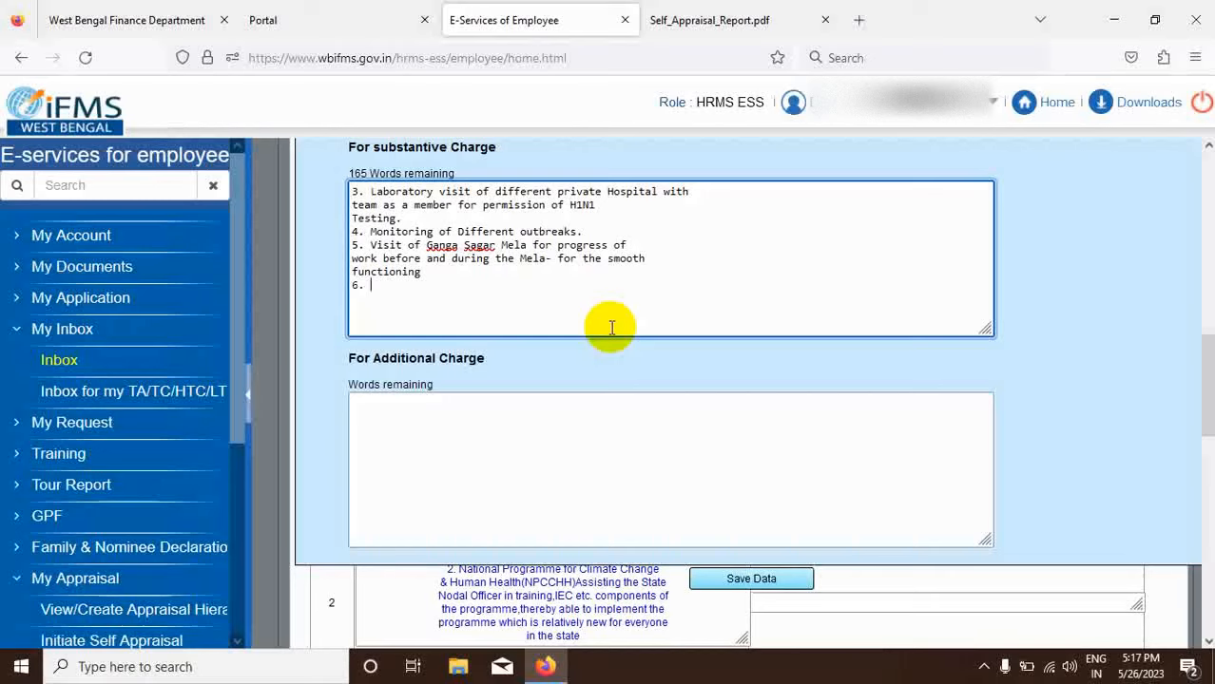
type("Haj Yatra Nodal Officer")
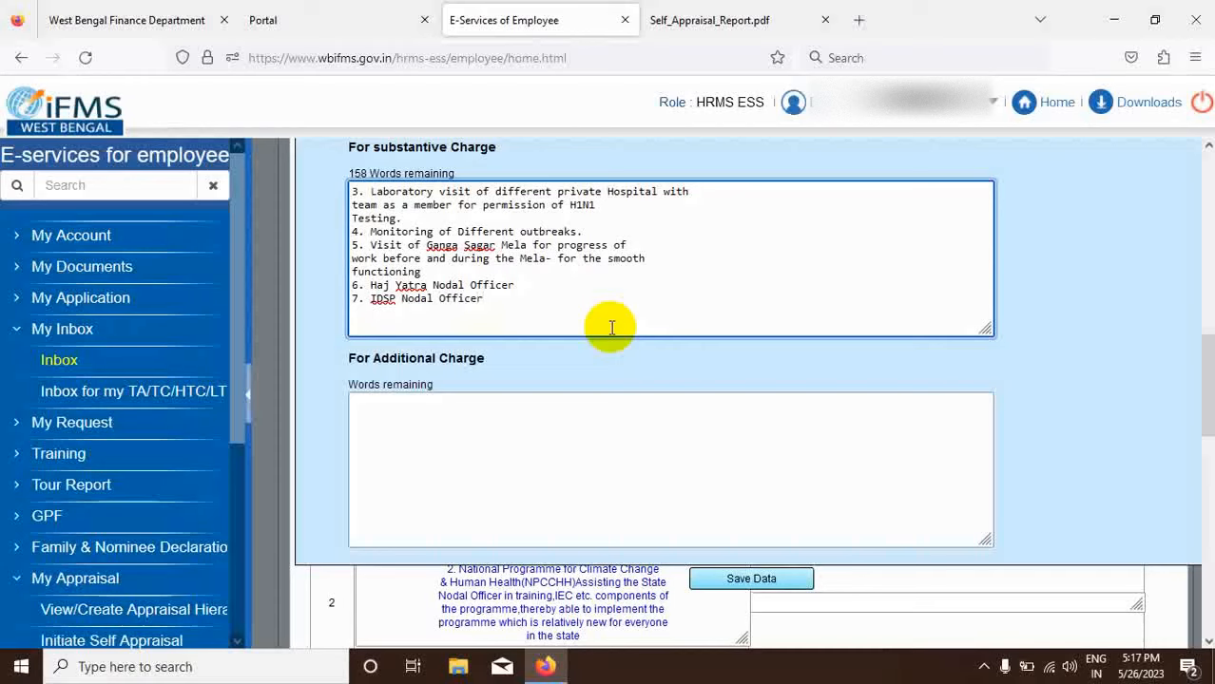
scroll(1102, 327, "down", 3)
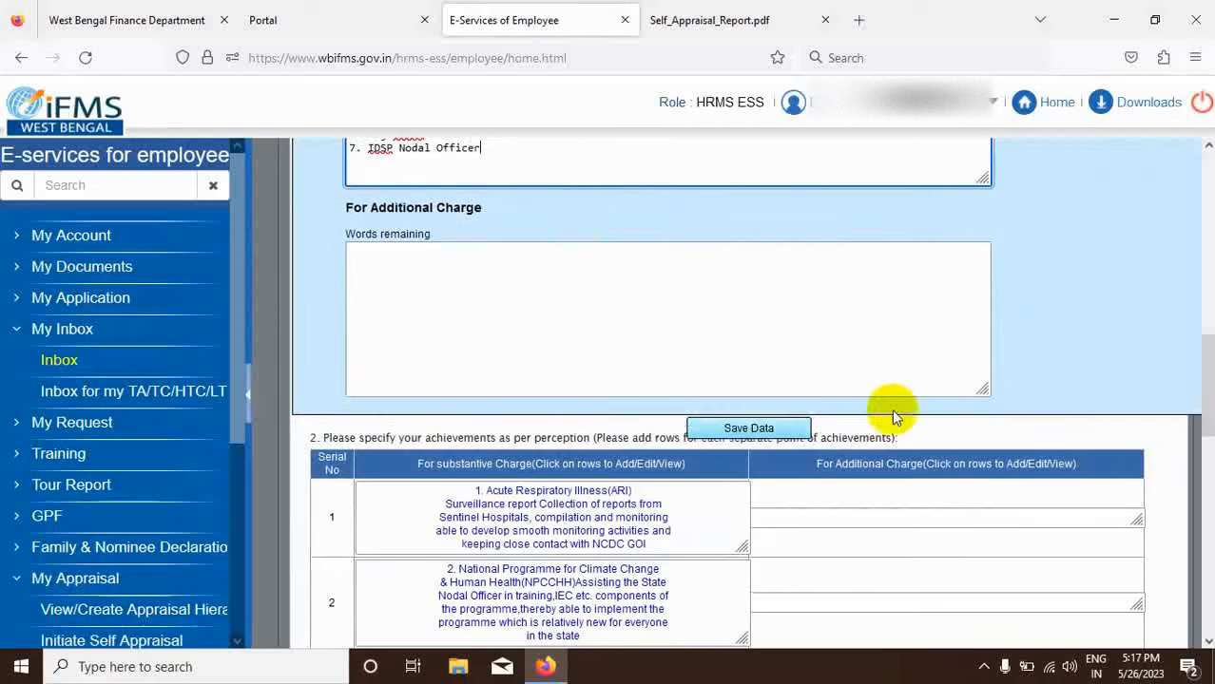
left_click(725, 430)
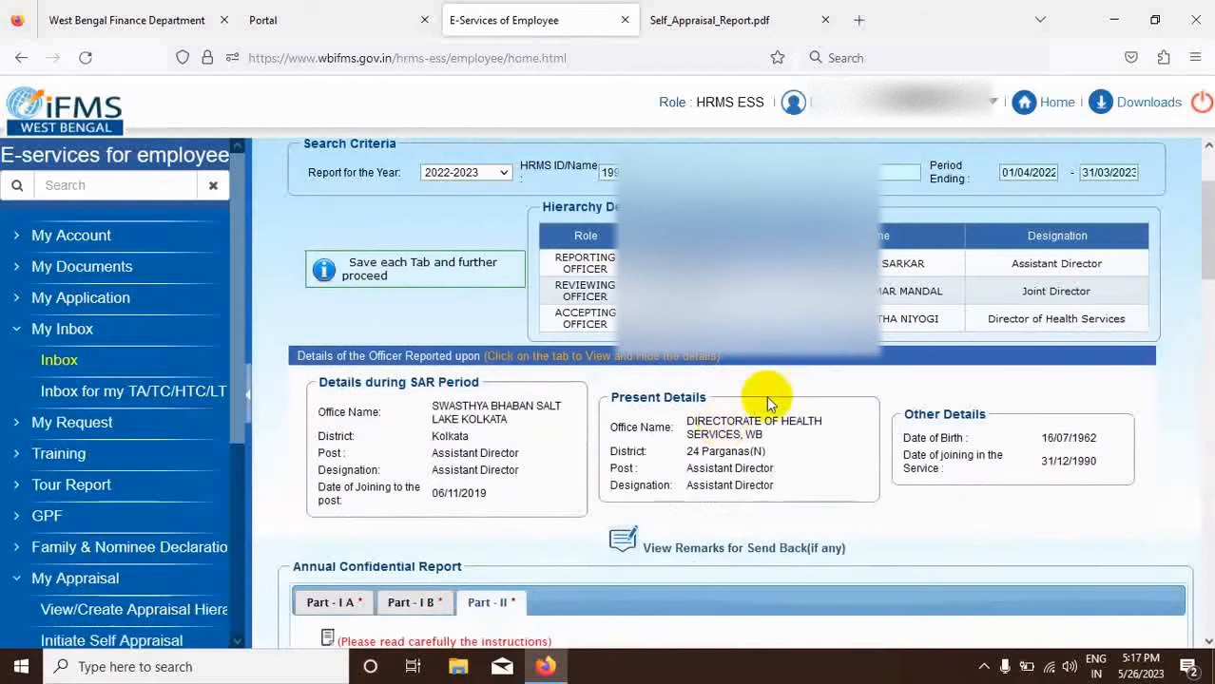
- Copy the six numbered exceptional contributions under item 3 of the previous year's self appraisal report
scroll(815, 380, "down", 15)
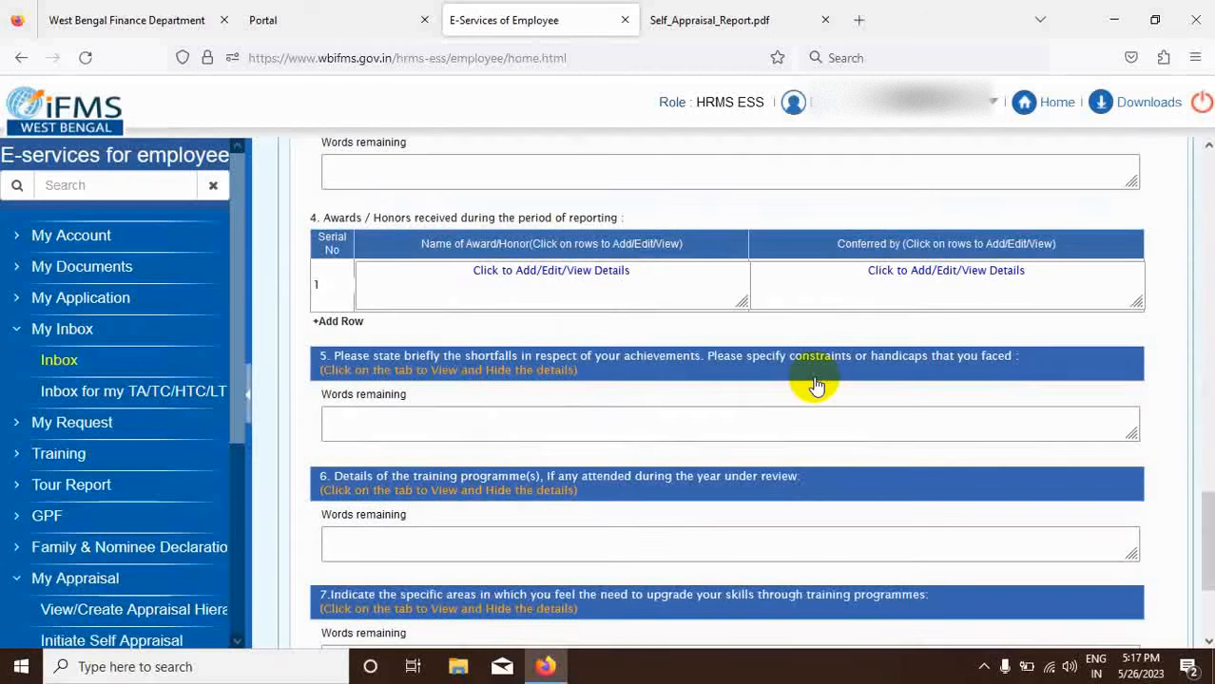
scroll(812, 386, "up", 3)
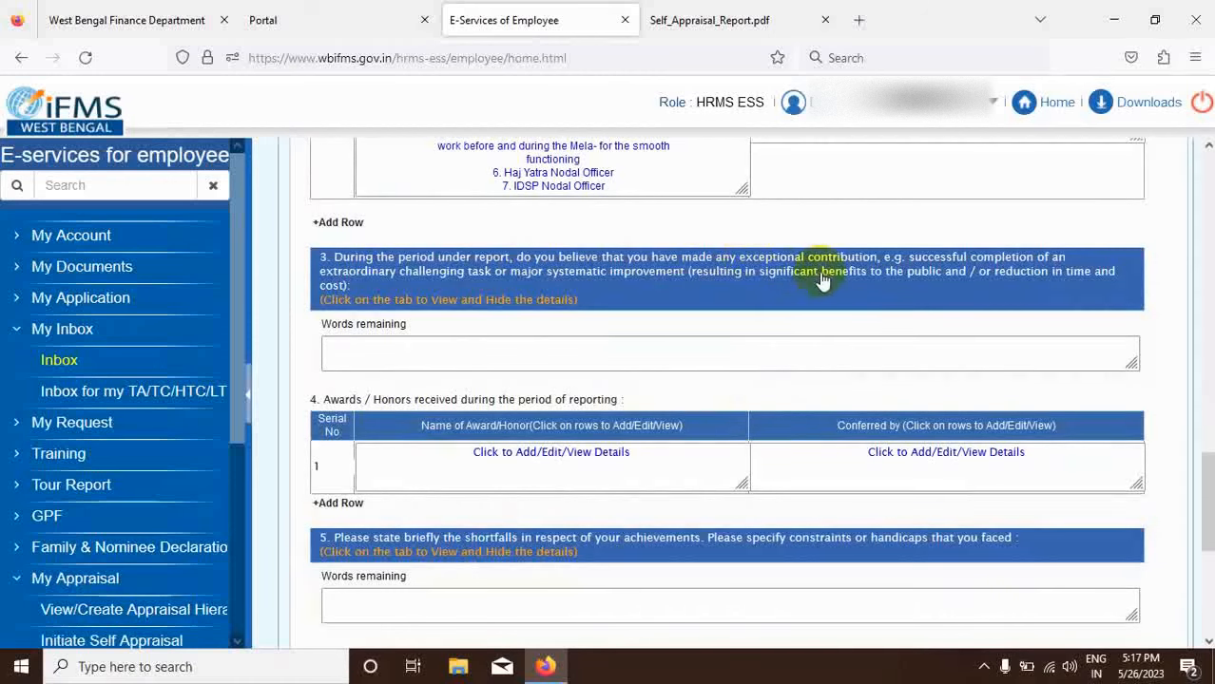
left_click(708, 21)
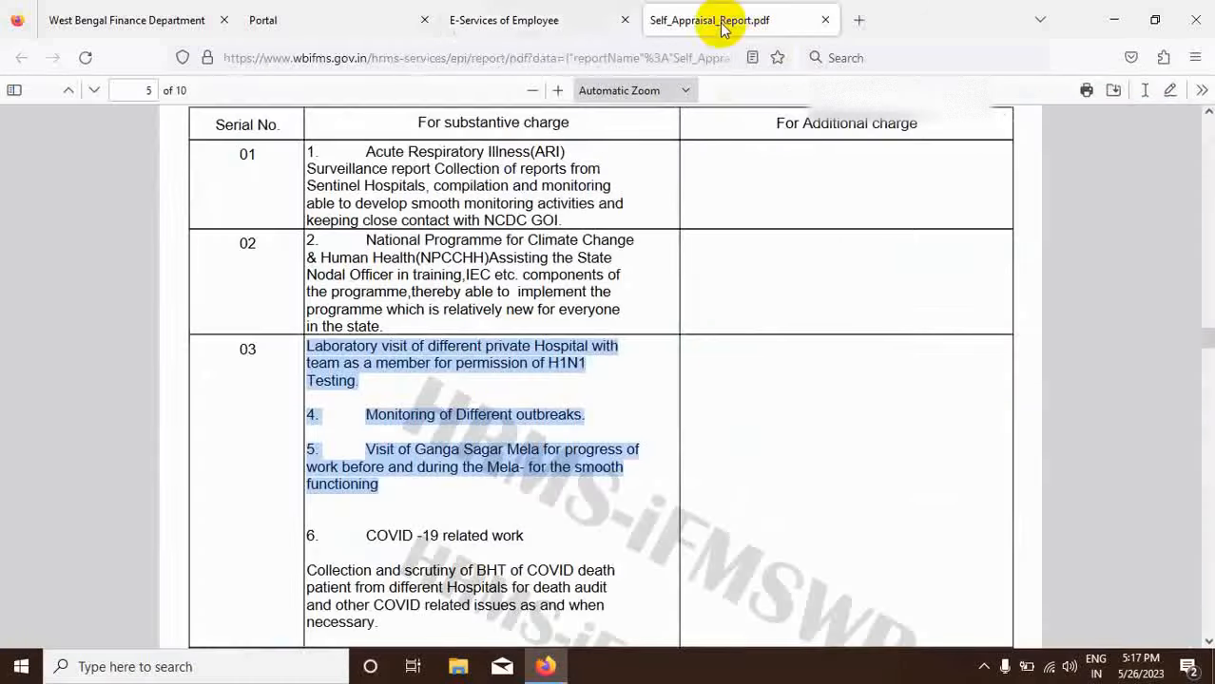
scroll(716, 394, "down", 4)
scroll(489, 304, "down", 7)
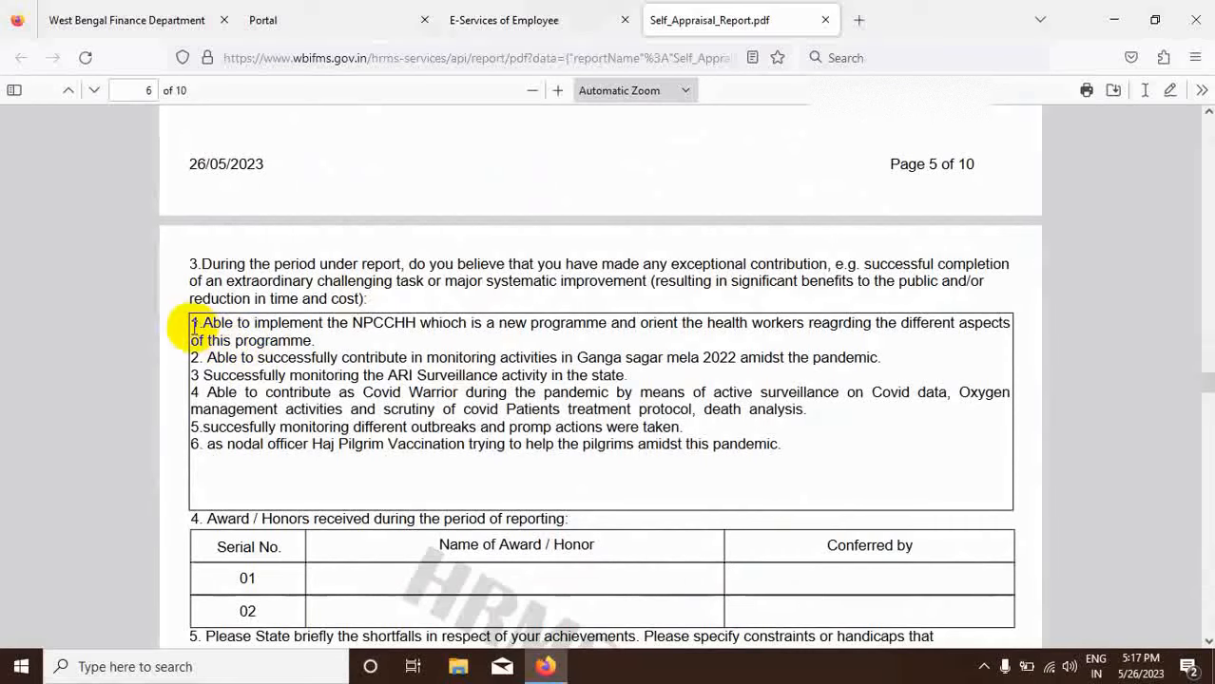
left_click_drag(193, 324, 778, 444)
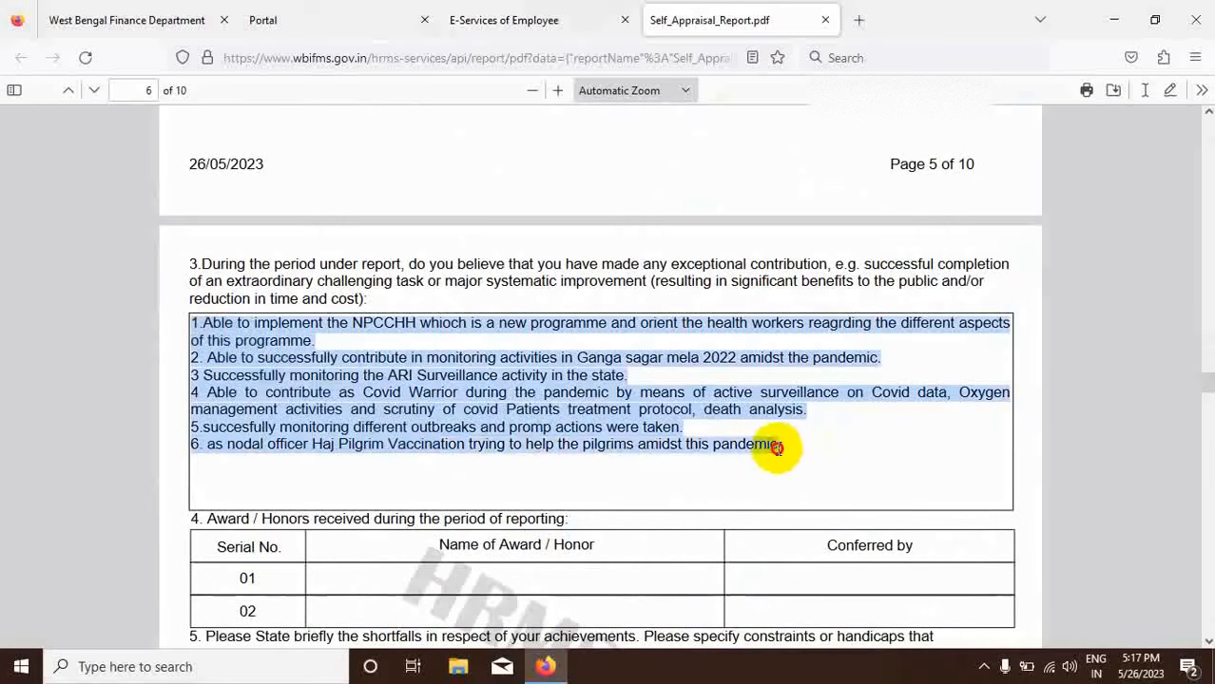
right_click(269, 421)
left_click(285, 434)
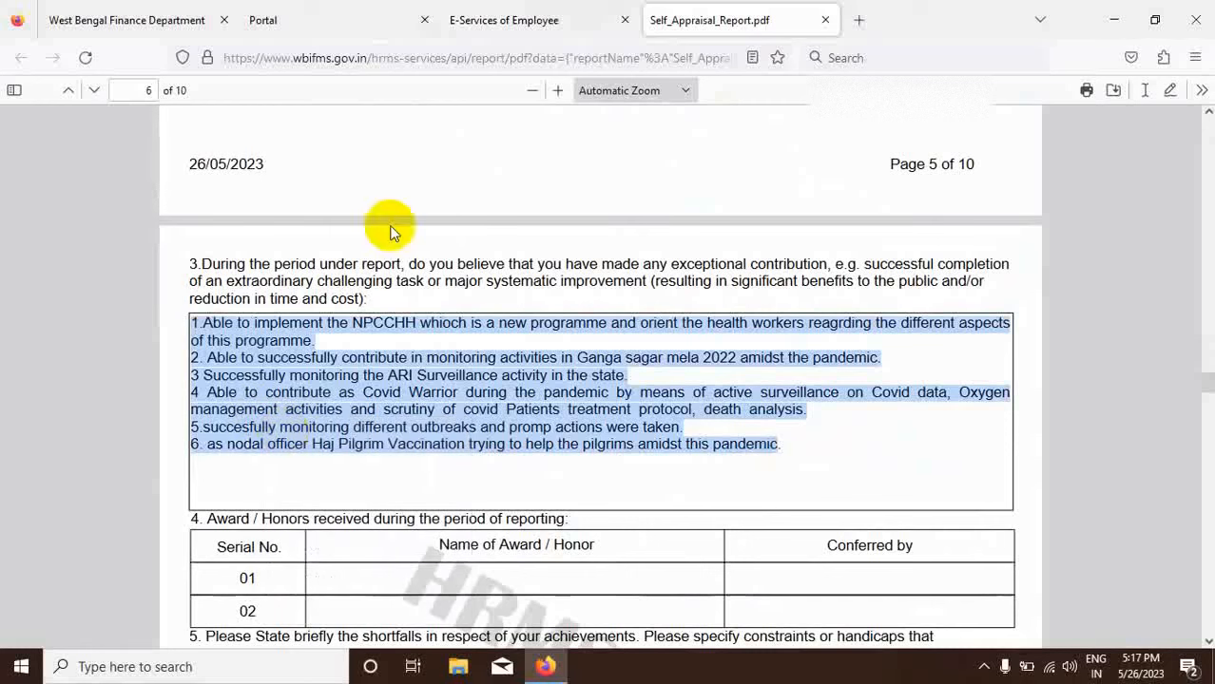
- Paste the copied contributions into item 3 on exceptional contribution in the portal form and save the draft
left_click(493, 20)
left_click(369, 356)
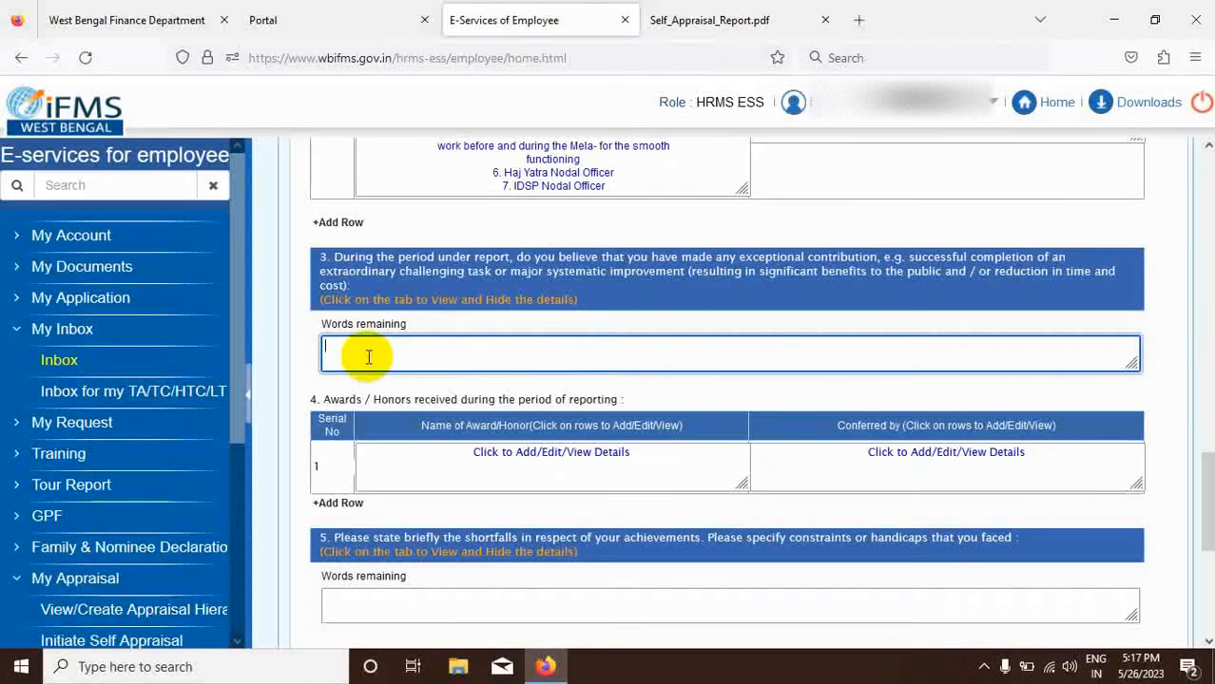
key("ctrl+v")
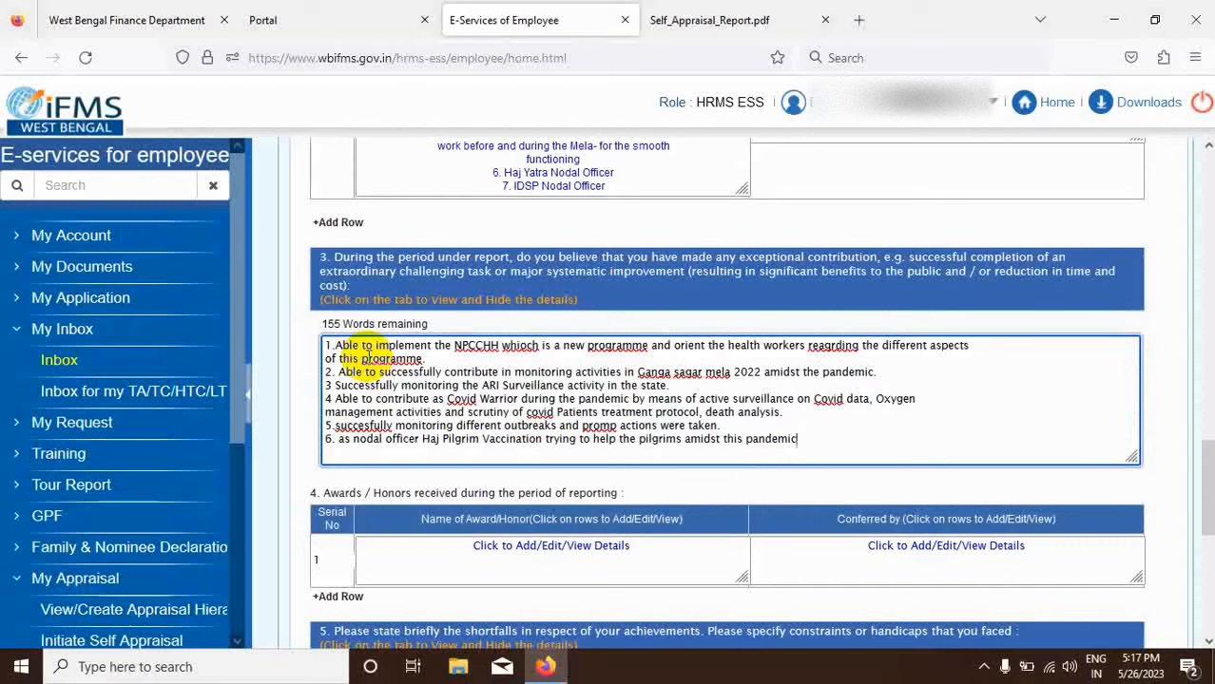
scroll(808, 423, "down", 5)
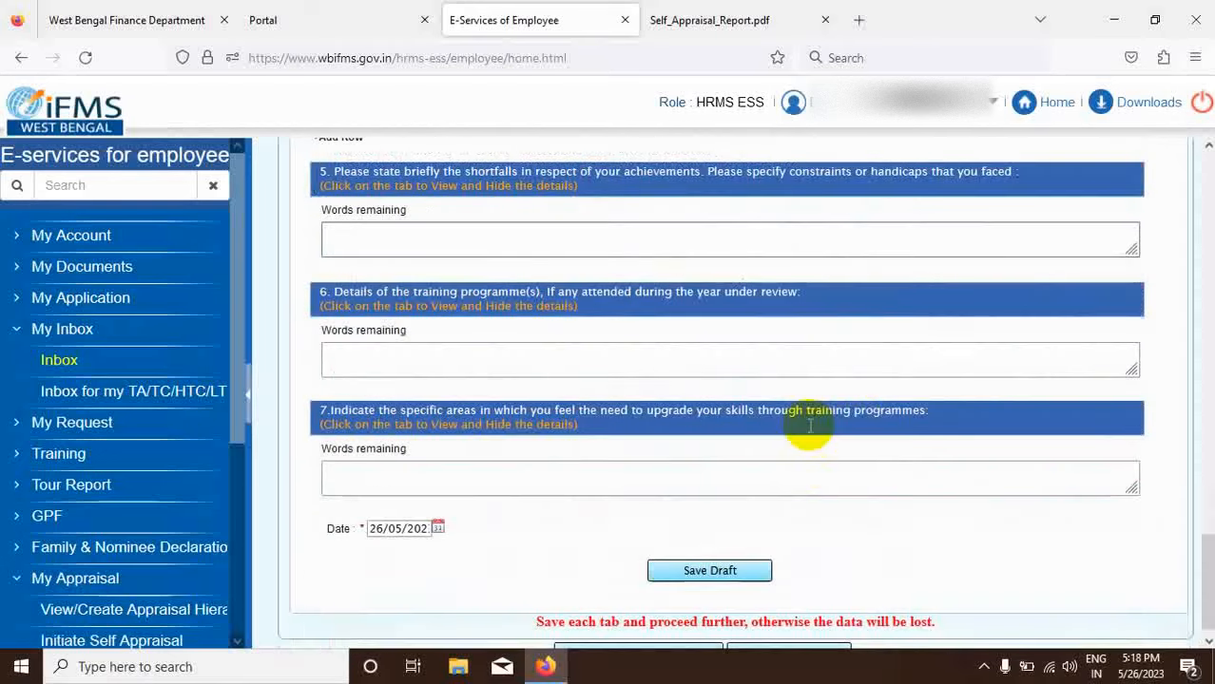
left_click(706, 556)
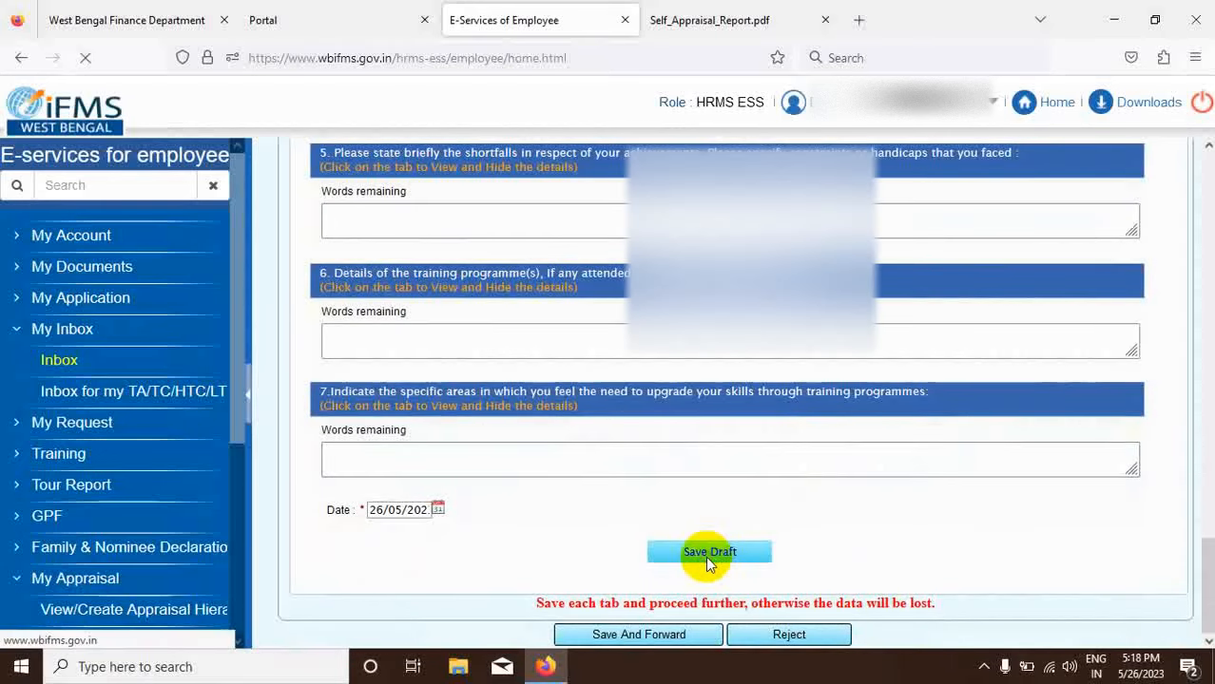
- Copy the item 5 sentence about manpower shortage hindering the activity from the previous year's report
scroll(665, 355, "down", 8)
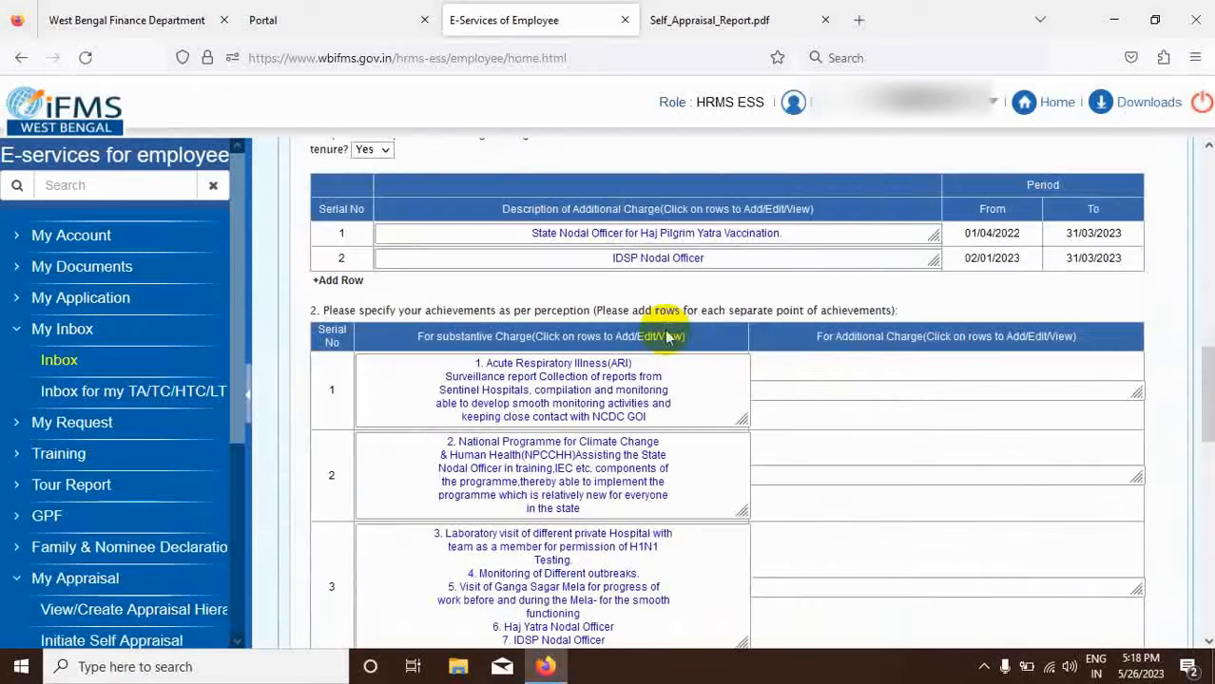
scroll(665, 335, "down", 10)
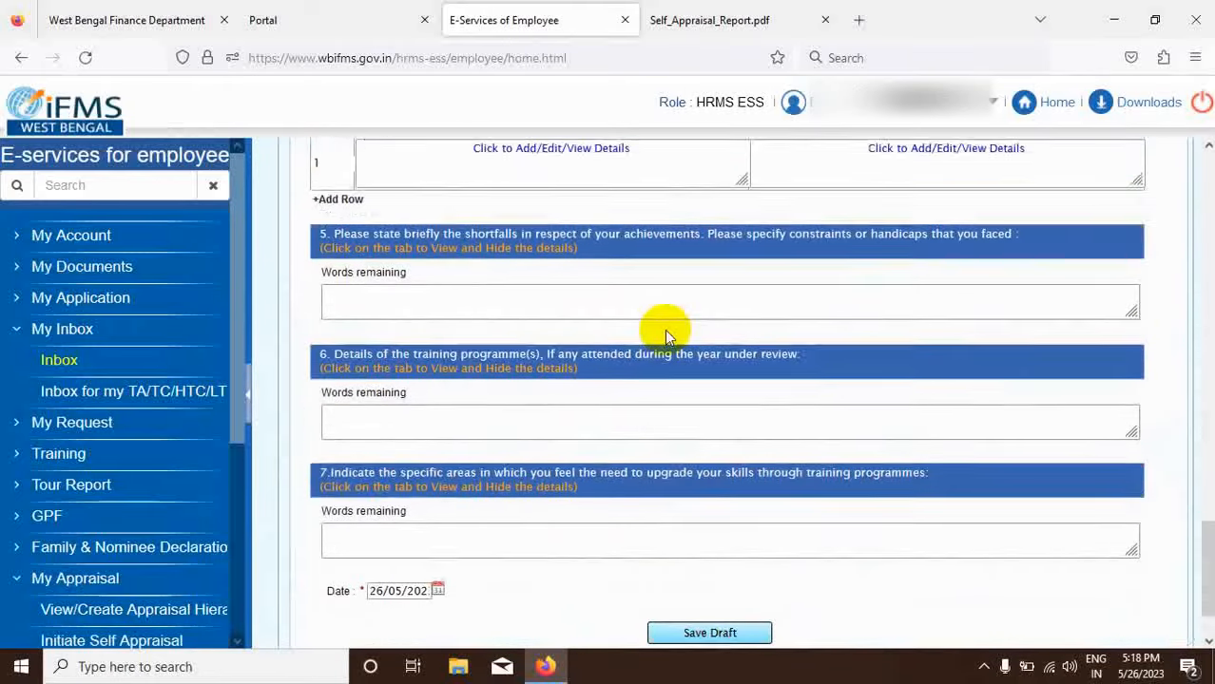
scroll(665, 335, "up", 3)
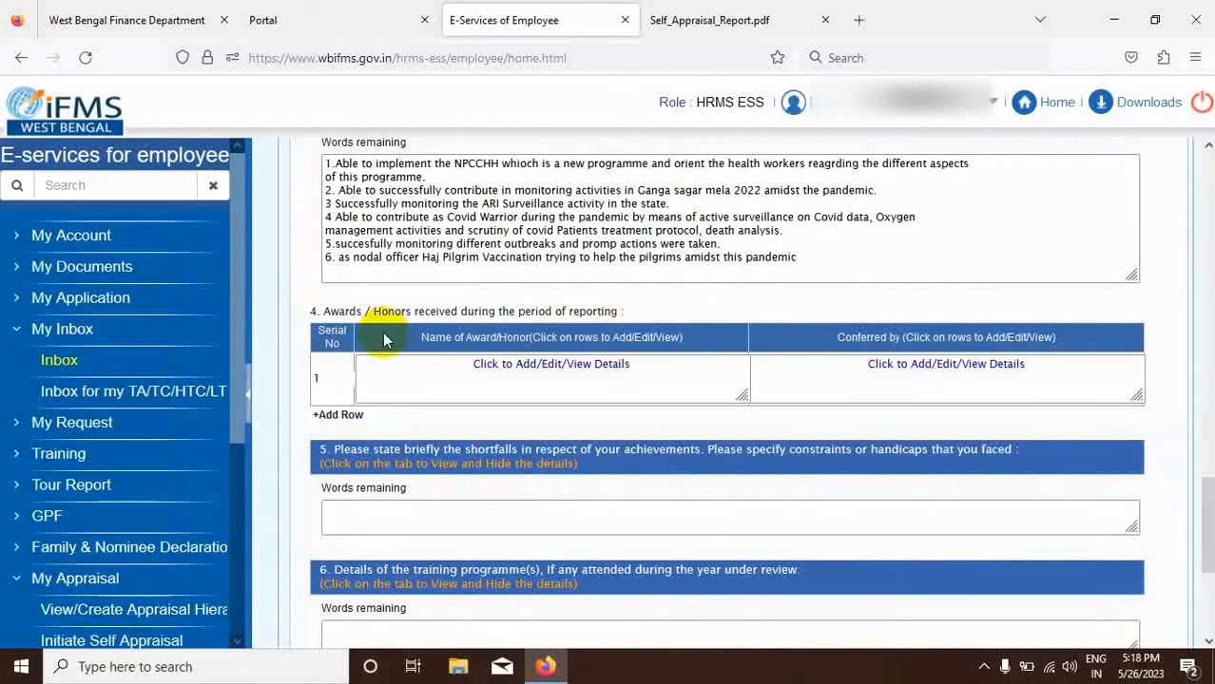
left_click(702, 31)
scroll(786, 315, "down", 3)
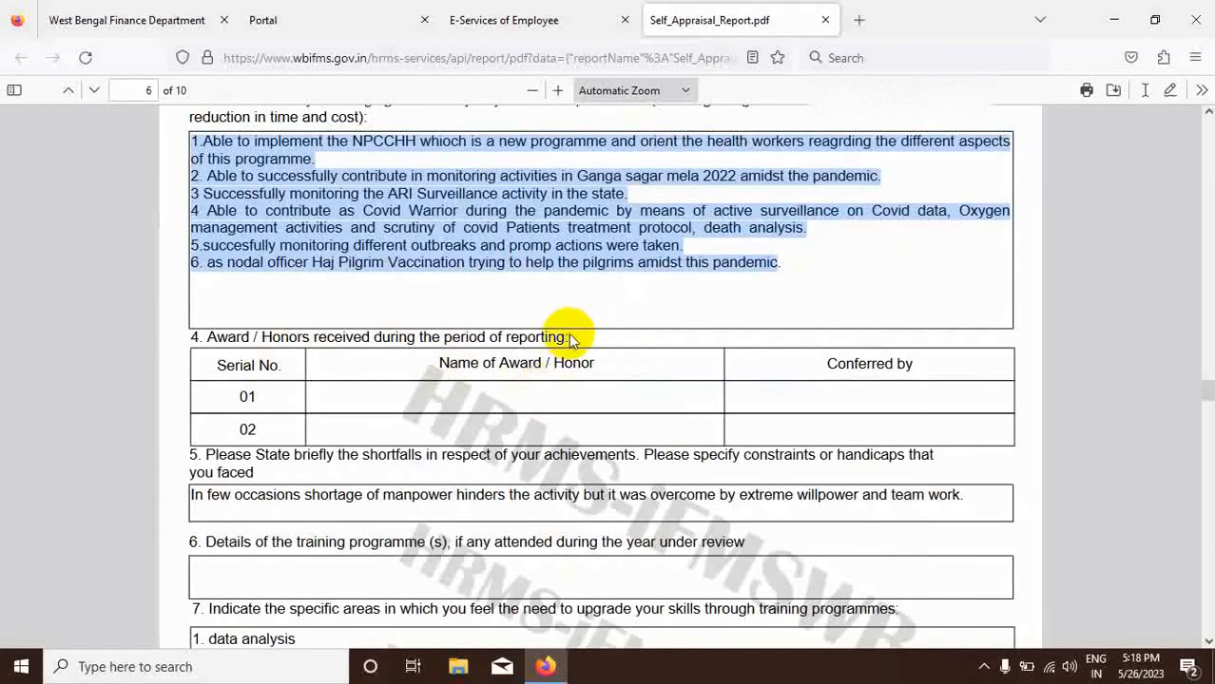
scroll(328, 475, "down", 2)
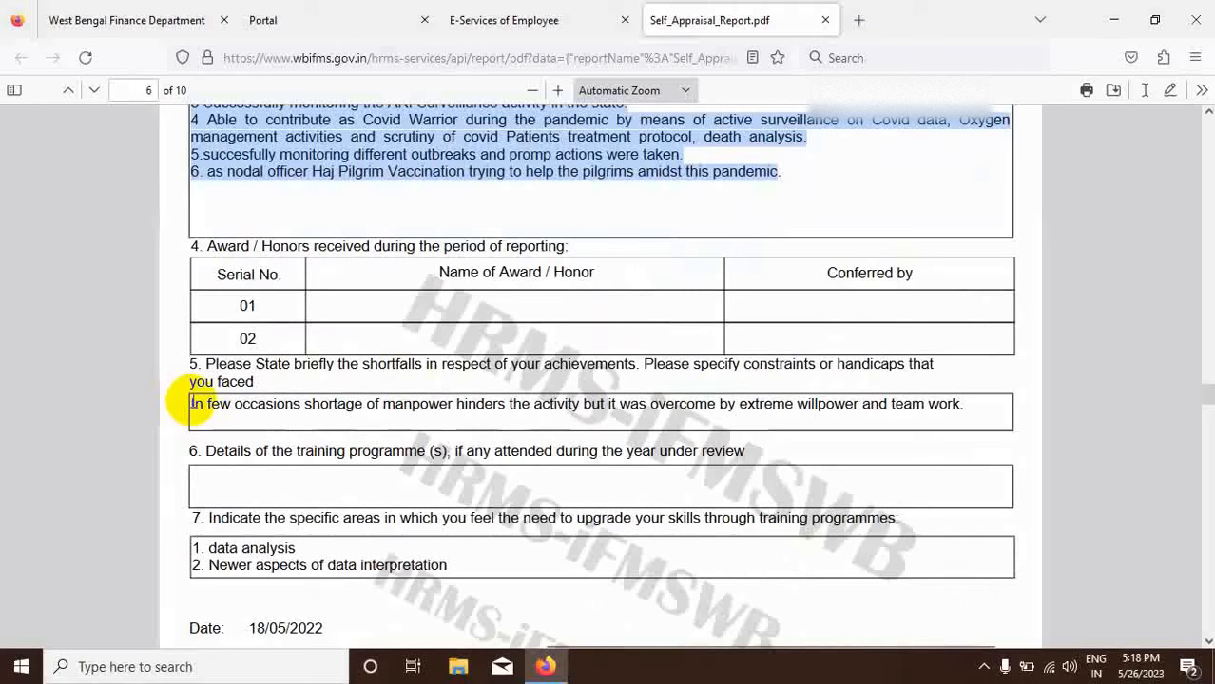
left_click(193, 402)
left_click_drag(193, 402, 983, 407)
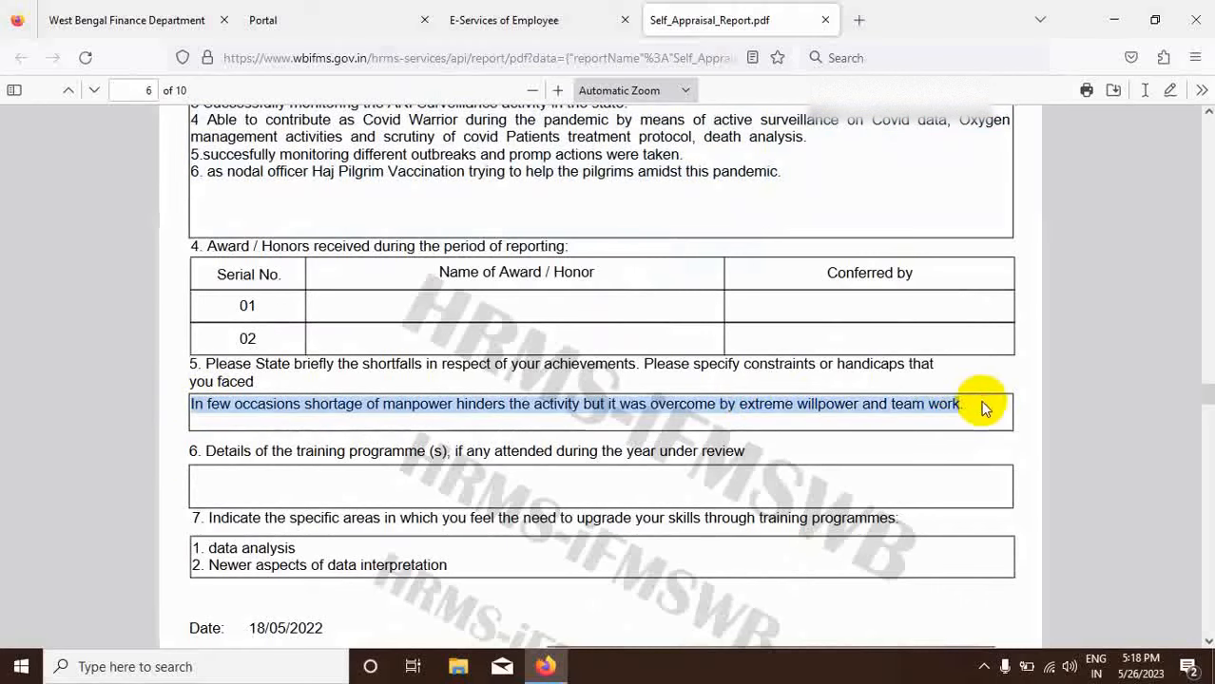
- Paste the copied manpower shortage sentence into item 5 on shortfalls and constraints in the portal form
left_click(566, 20)
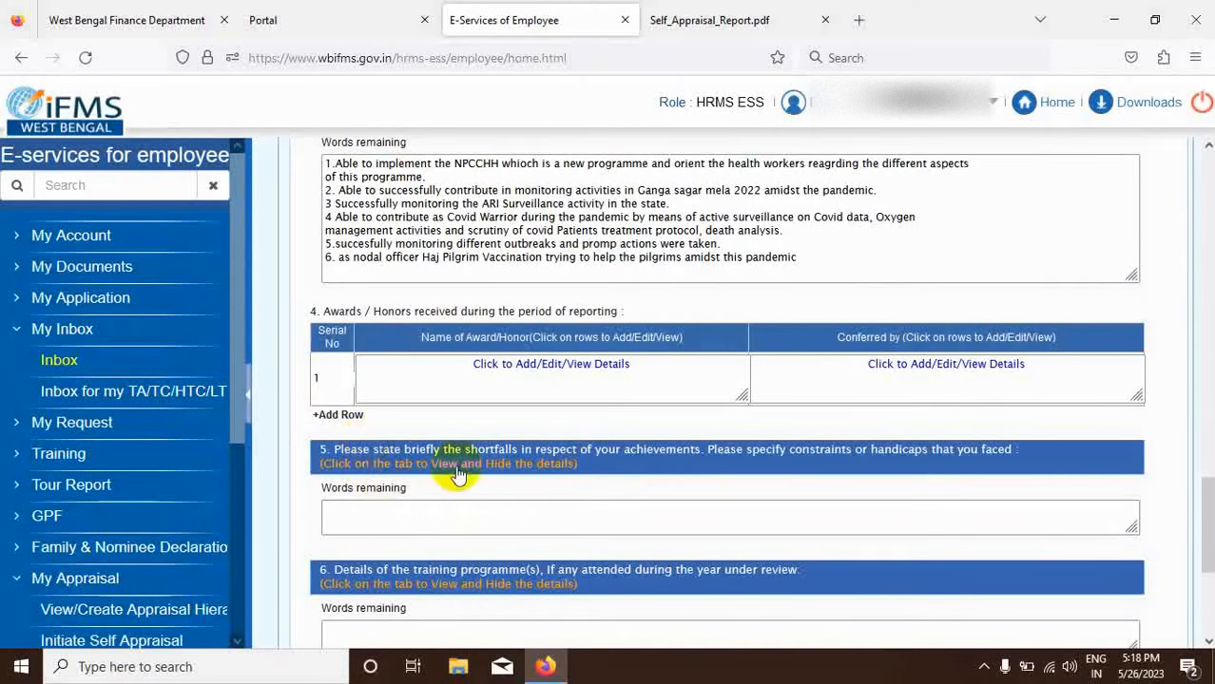
scroll(455, 464, "down", 1)
left_click(351, 422)
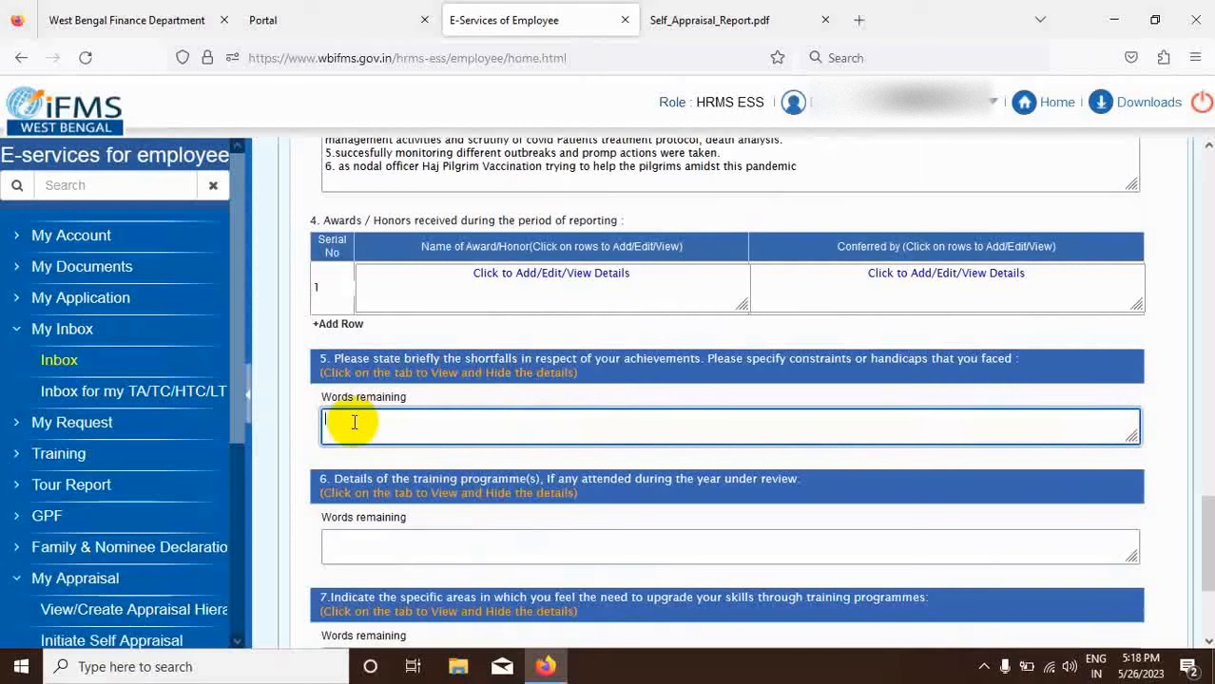
key("ctrl+v")
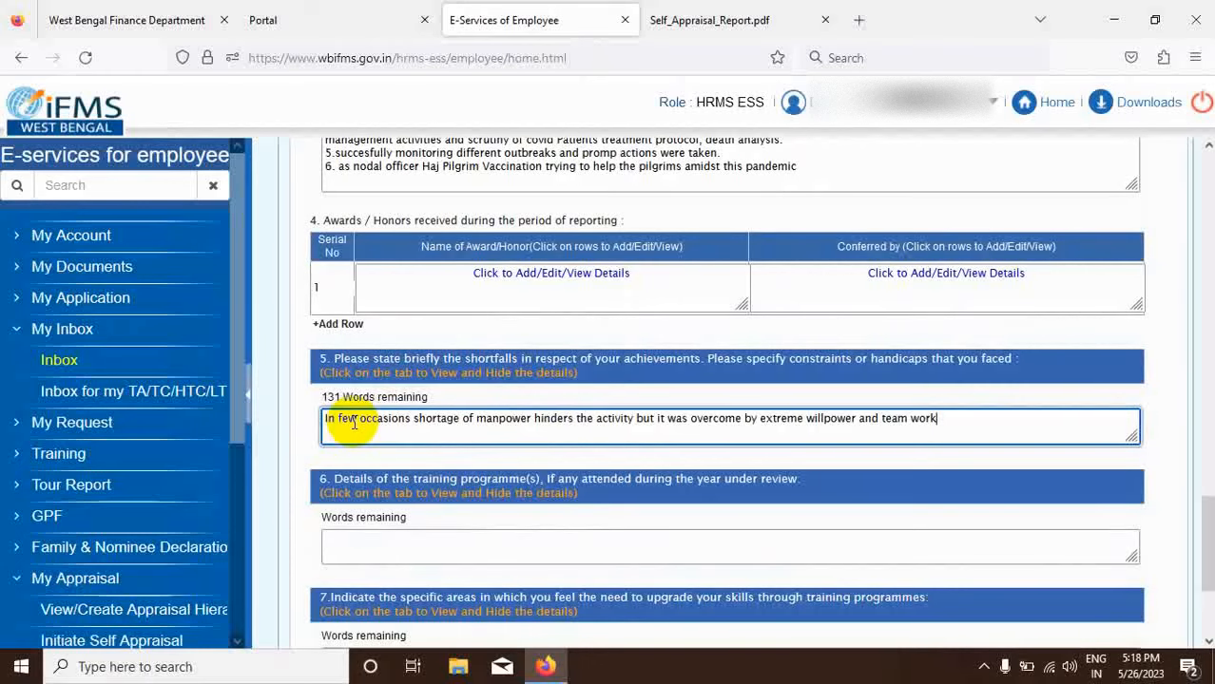
- Copy the item 7 skill areas, "1. data analysis" and "2. Newer aspects of data interpretation", from the previous year's report
left_click(722, 19)
scroll(655, 364, "down", 2)
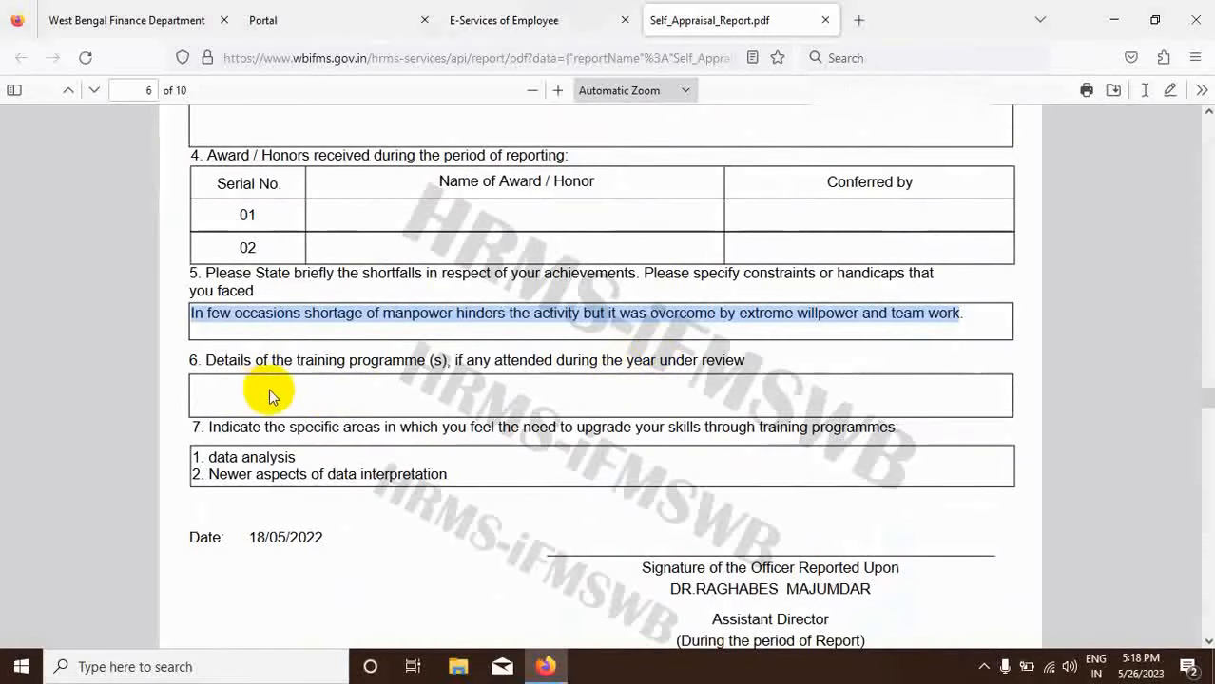
scroll(488, 376, "down", 4)
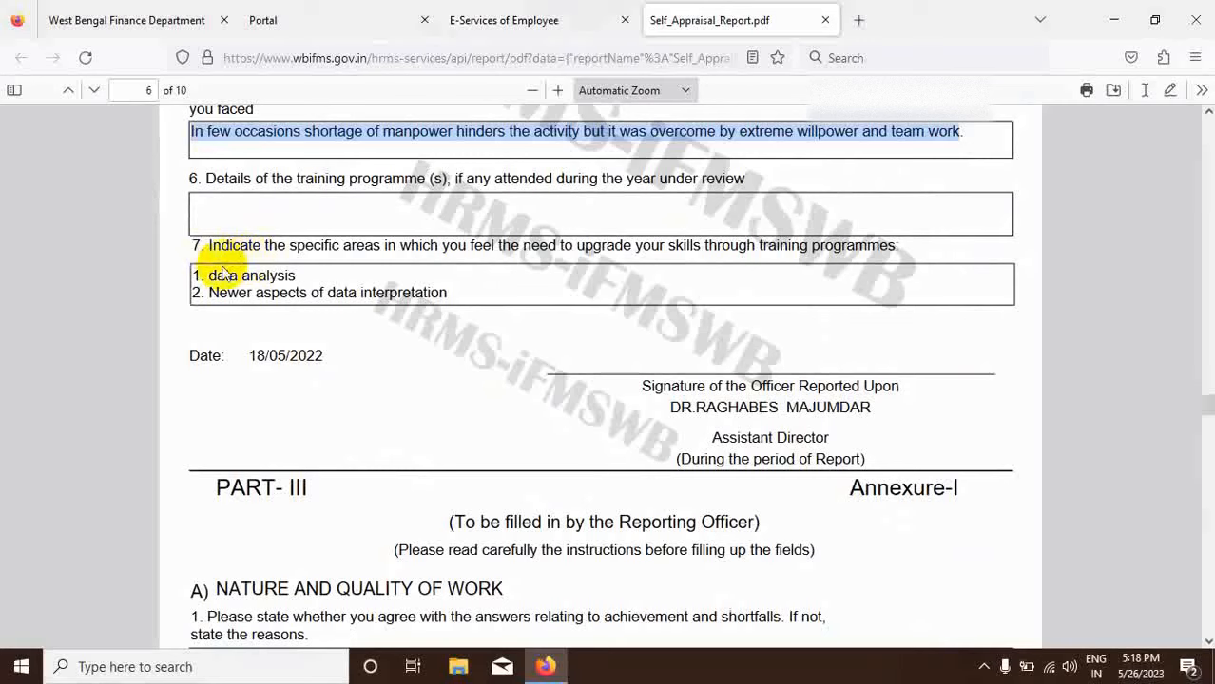
left_click_drag(193, 275, 454, 295)
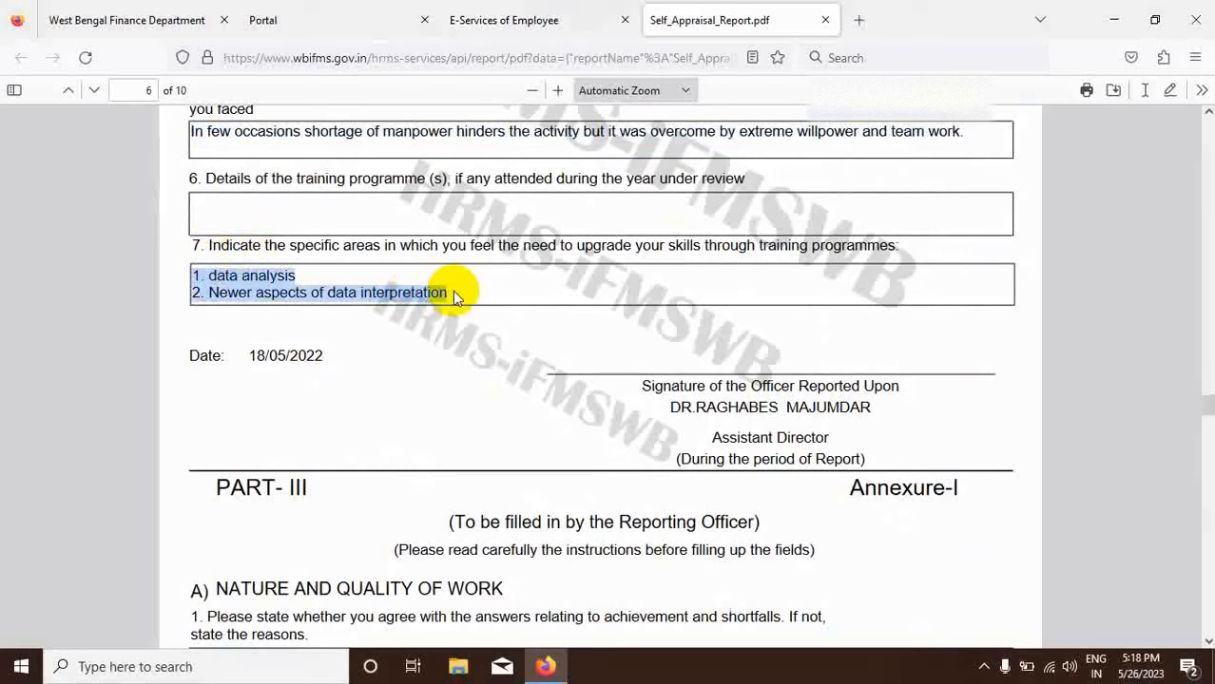
- Paste the copied skill areas into item 7 on training needs in the portal form and save the draft
left_click(515, 17)
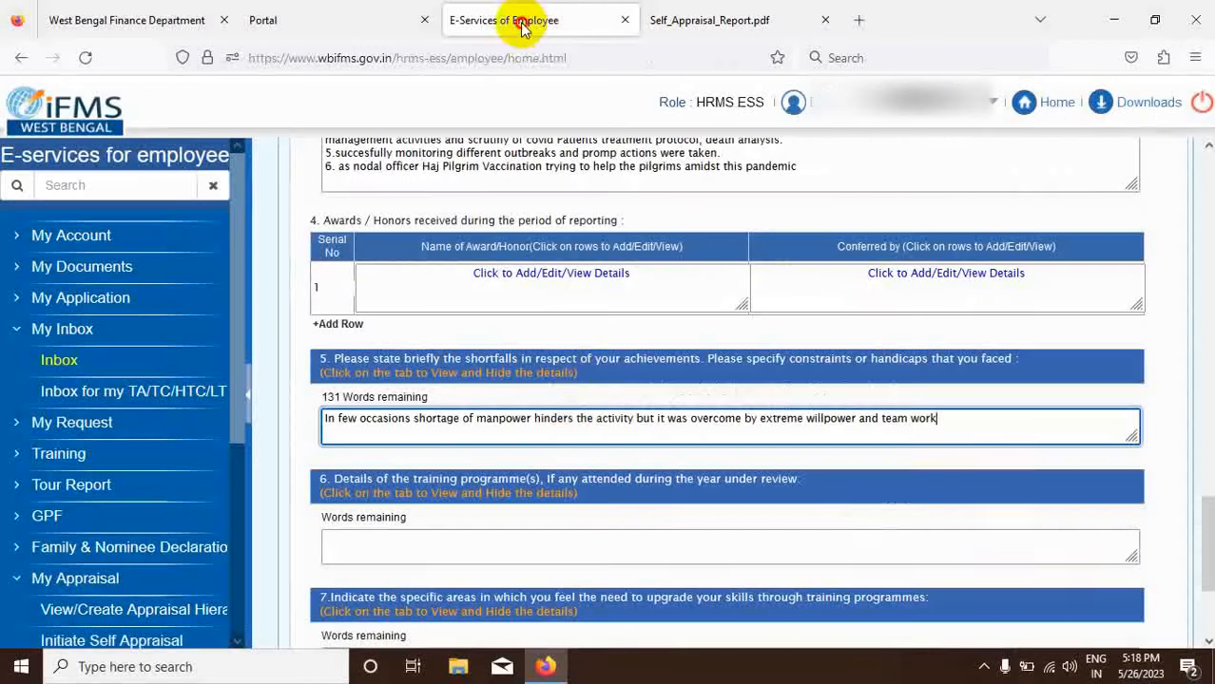
scroll(575, 423, "down", 3)
left_click(372, 456)
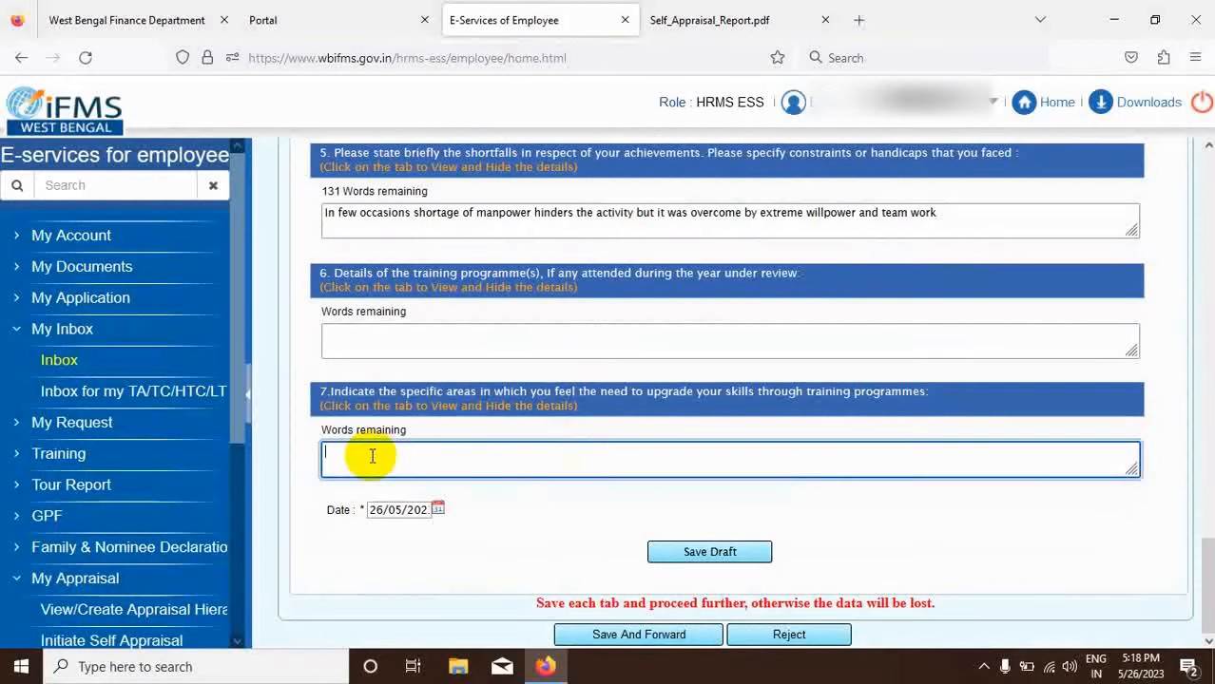
key("ctrl+v")
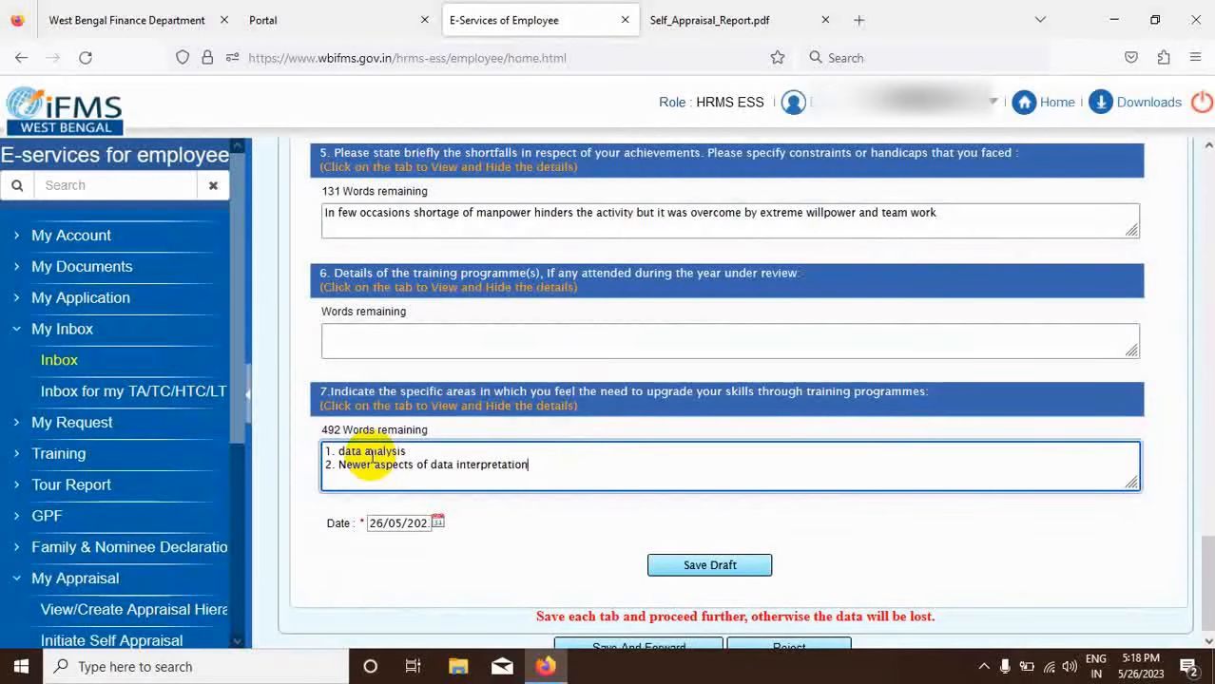
left_click(676, 568)
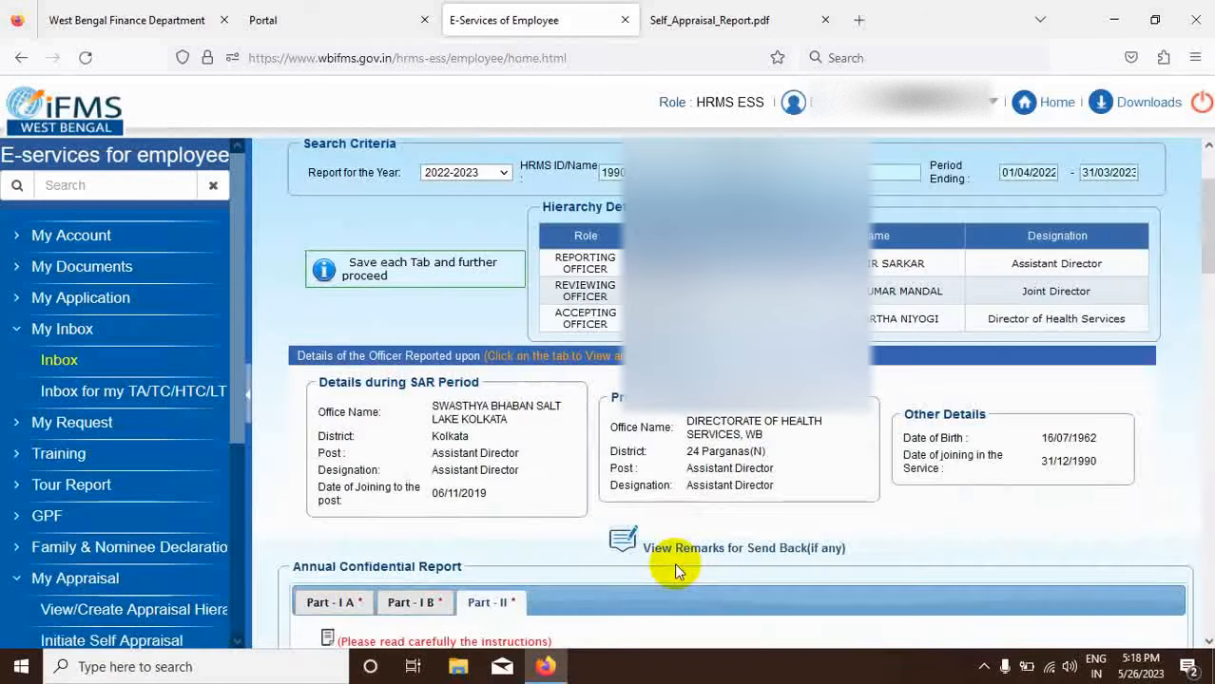
- Reopen the pending 2022-2023 SAR draft from the portal's inbox
scroll(694, 266, "down", 20)
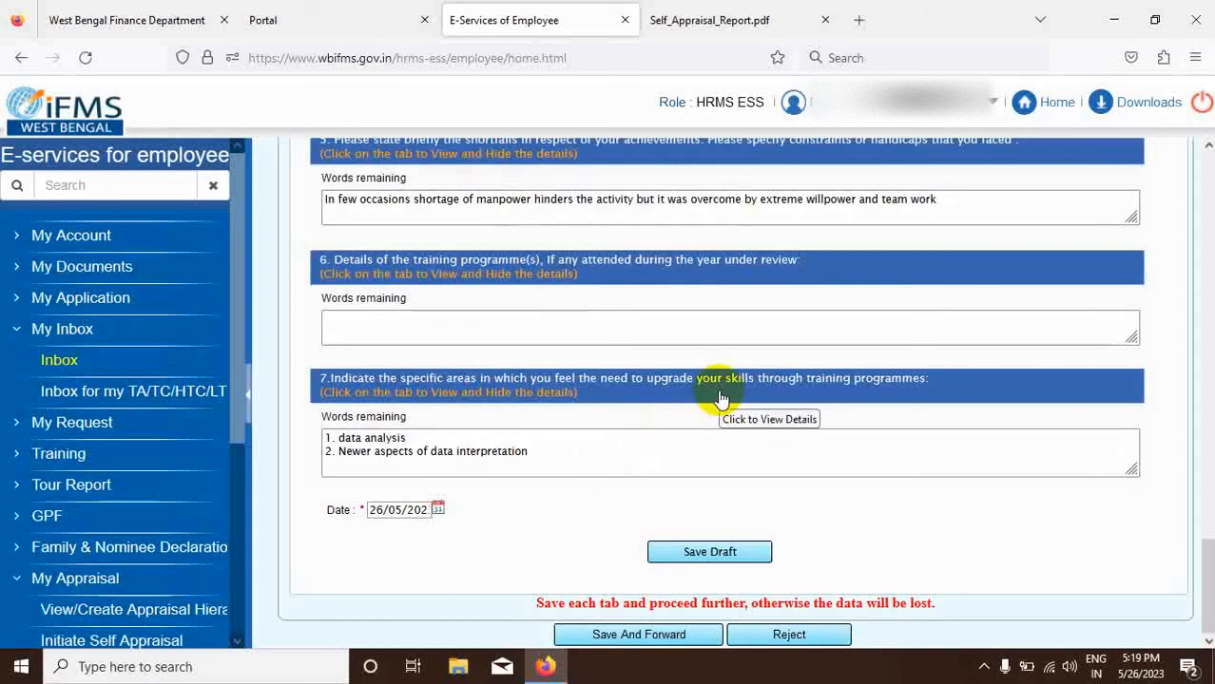
left_click(66, 330)
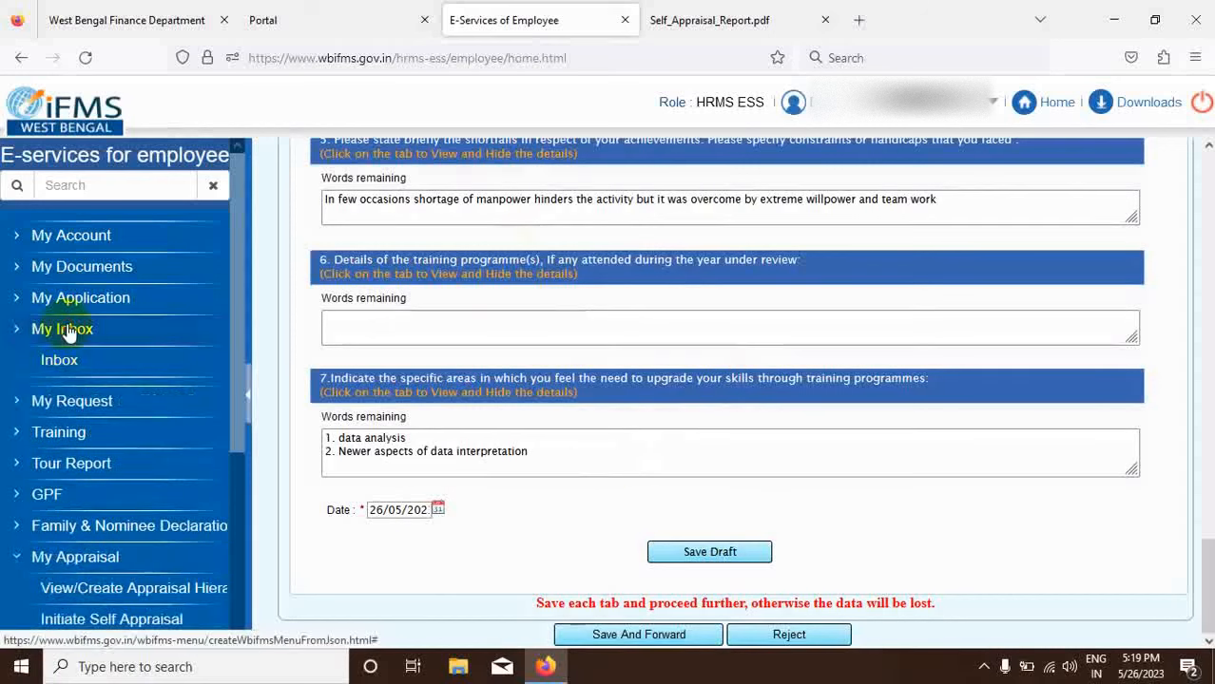
left_click(66, 332)
left_click(57, 361)
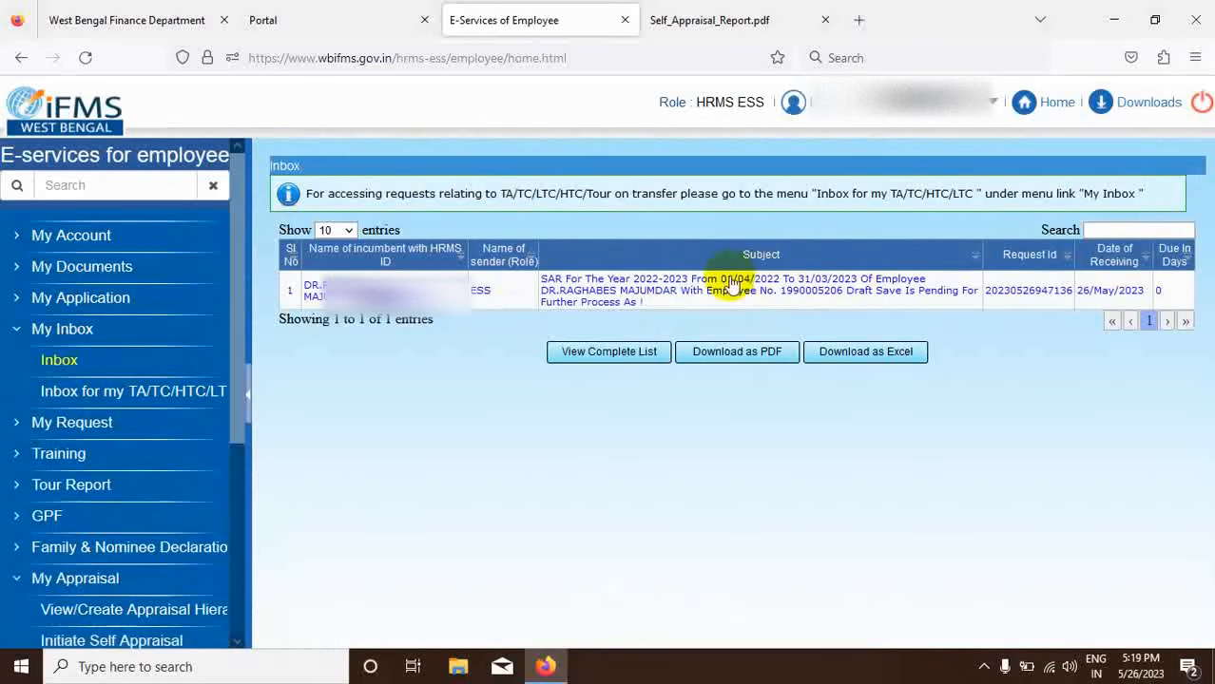
left_click(662, 295)
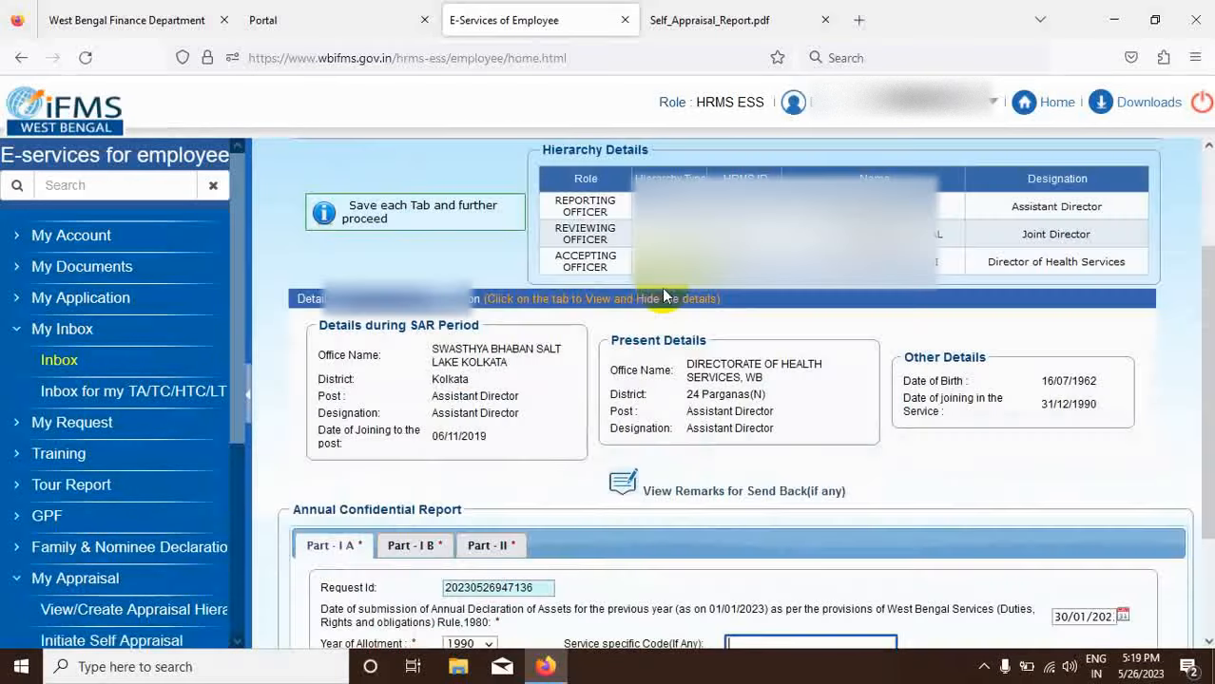
- Review the saved Part - II entries of the reopened draft, from the additional charges to the training needs
scroll(763, 370, "down", 1)
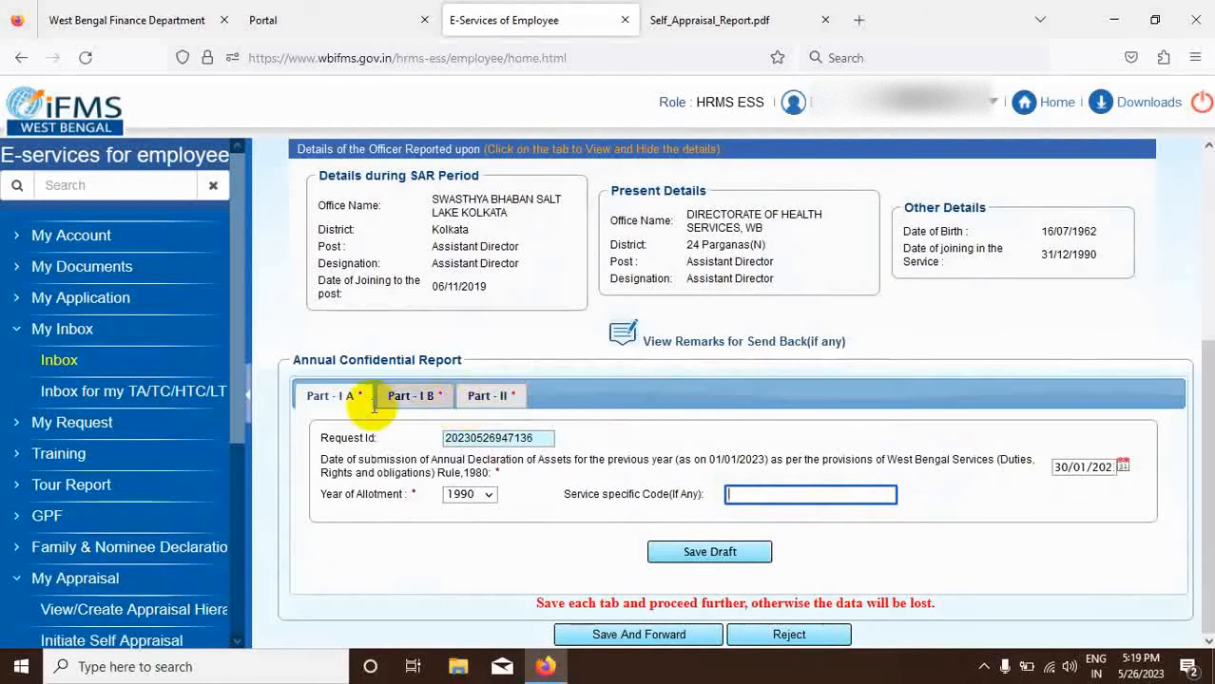
left_click(484, 397)
scroll(827, 413, "down", 10)
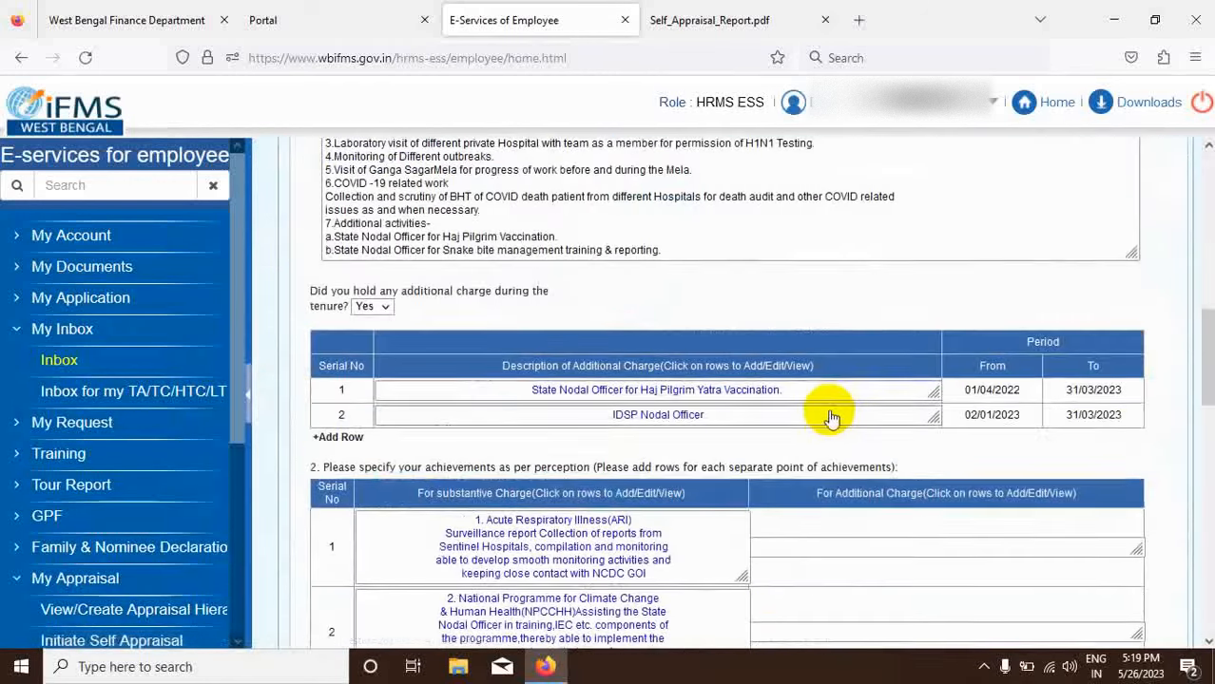
scroll(828, 418, "down", 8)
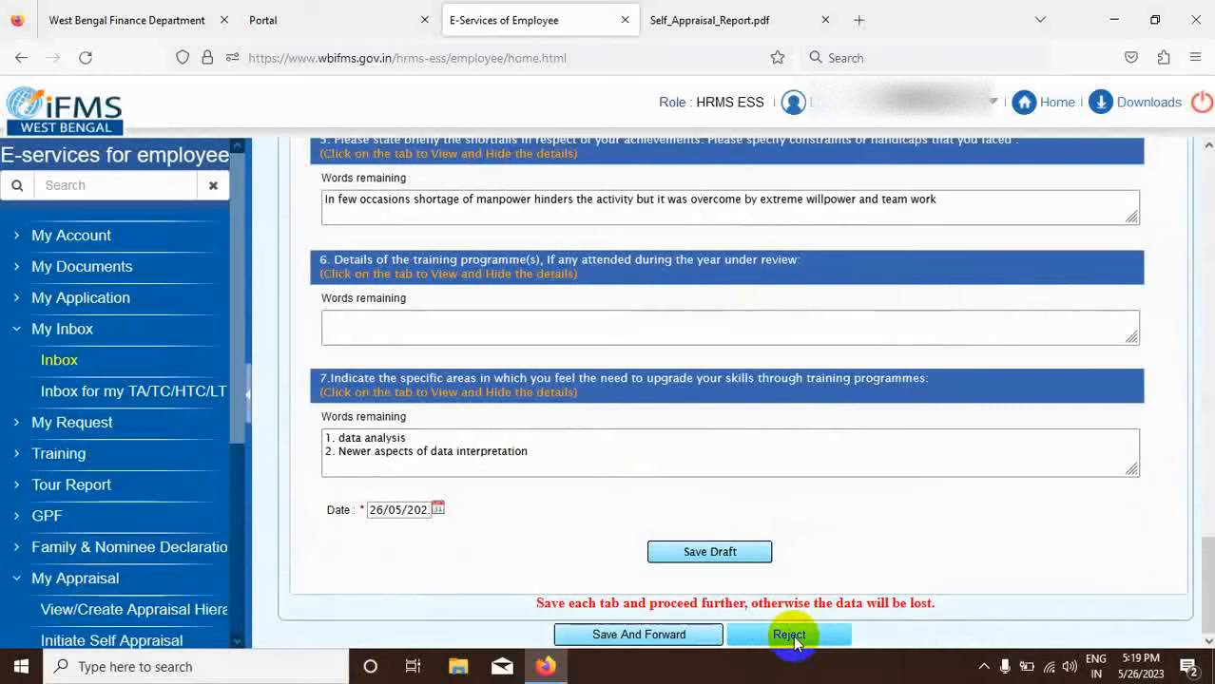
scroll(640, 427, "up", 3)
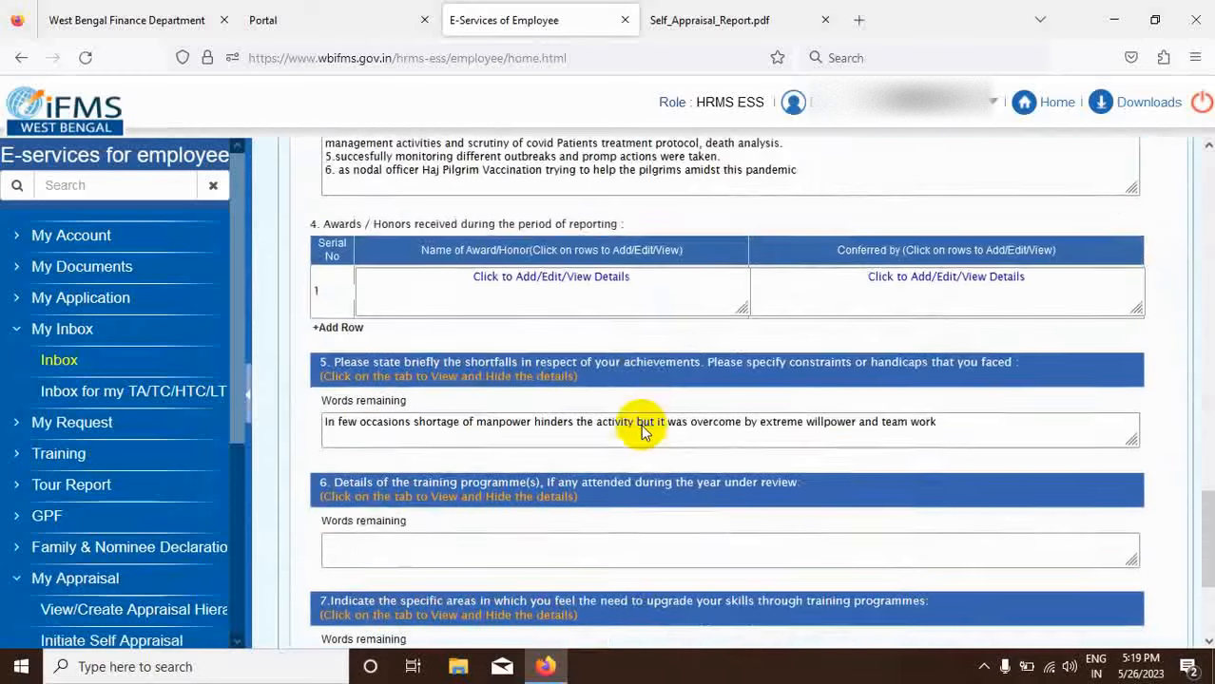
scroll(639, 428, "up", 3)
scroll(724, 439, "down", 8)
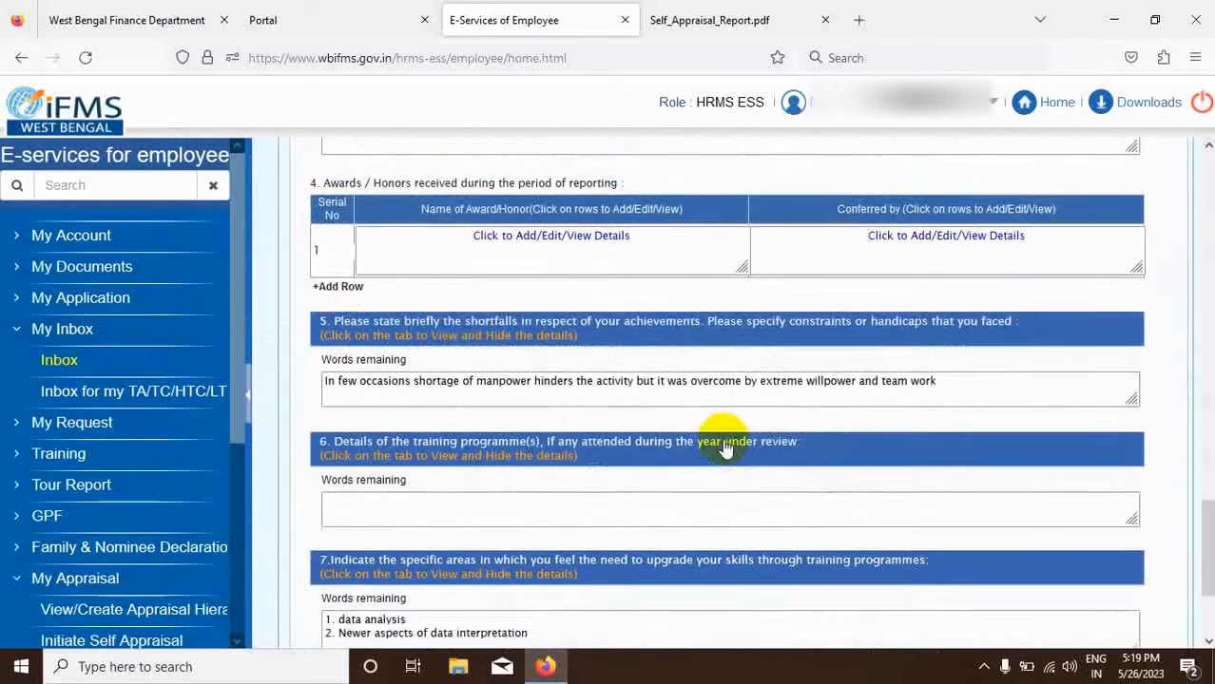